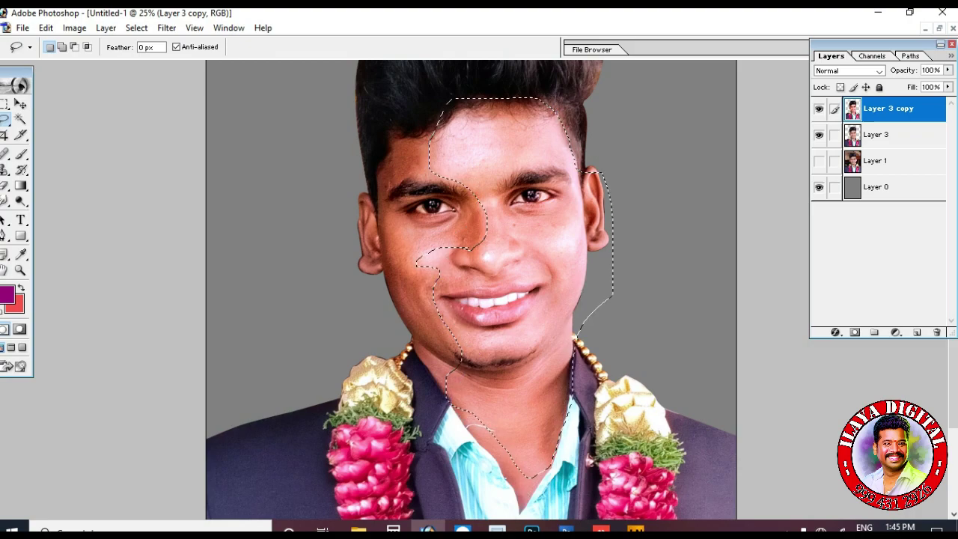
key("ctrl+l")
key("Escape")
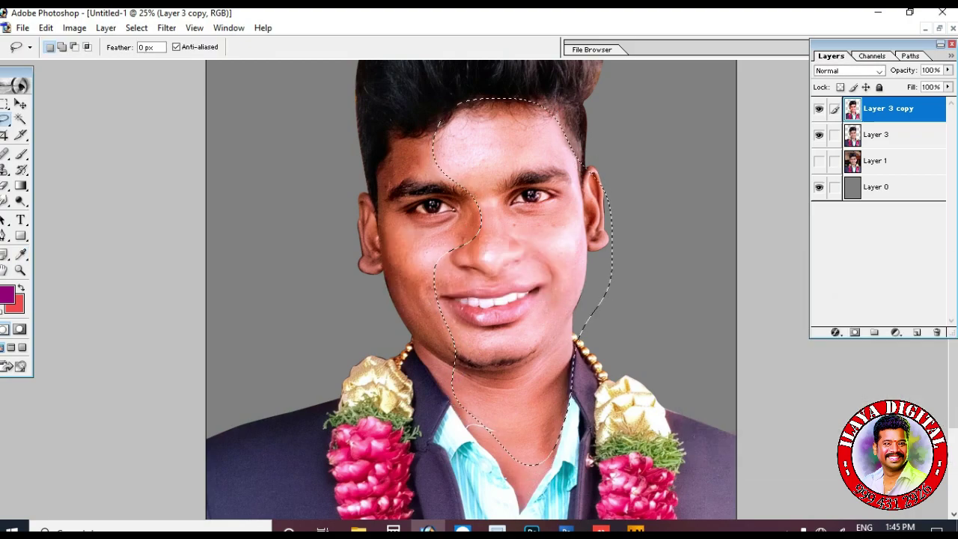
key("ctrl+l")
type("53")
mouse_move(743, 404)
left_mouse_down()
mouse_move(709, 404)
mouse_move(736, 404)
left_mouse_up()
key("Escape")
key("ctrl+l")
key("Escape")
Darken the selected brighter side of the face using Levels with a black input level of 26, and clear the selection.
key("ctrl+l")
type("26")
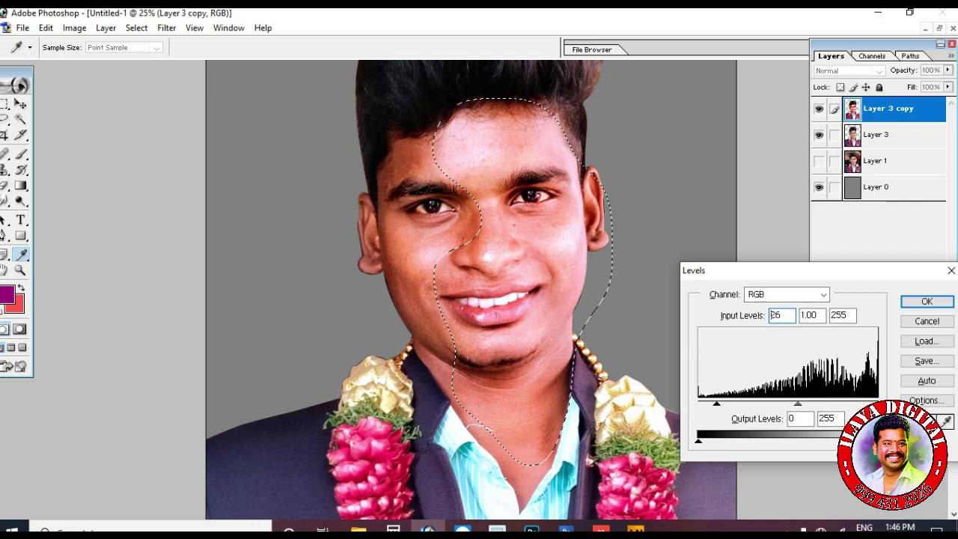
key("Return")
key("ctrl+d")
left_click(819, 109)
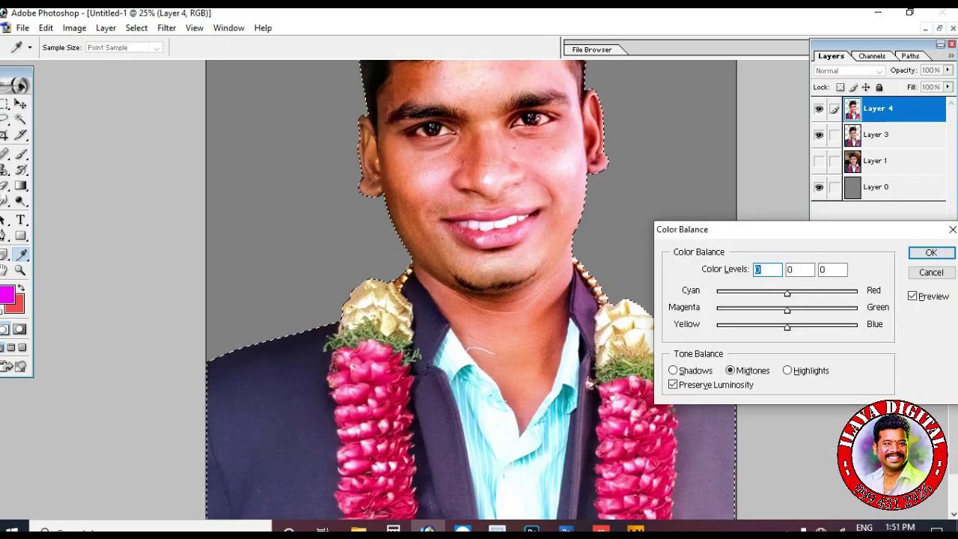
Shift the portrait's midtones slightly toward red, green and yellow with Color Balance.
key("Tab")
key("Up")
key("Up")
key("Up")
key("Tab")
key("Down")
key("Down")
key("Down")
key("Down")
left_click_drag(787, 293, 791, 293)
Shift the highlights slightly toward blue and the shadows toward cyan, and apply the colour balance.
left_click(788, 370)
left_click_drag(788, 328, 793, 327)
left_click(673, 371)
left_click_drag(788, 293, 782, 293)
key("Return")
Add a new empty layer above Layer 4 and choose the Smudge tool for retouching the nose.
key("z")
left_click_drag(366, 97, 605, 243)
key("ctrl+shift+alt+n")
scroll(479, 285, "down", 2)
key("ctrl+plus")
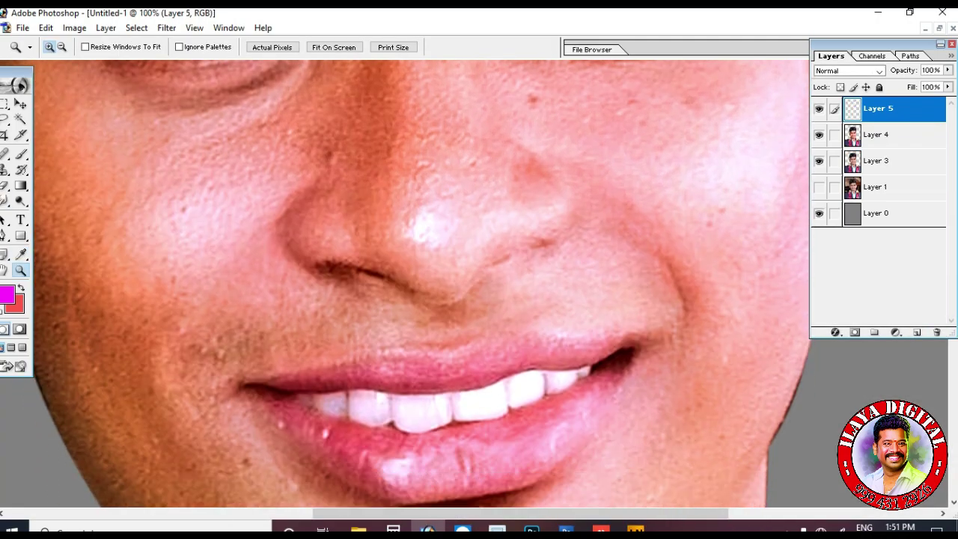
scroll(412, 284, "up", 2)
key("r")
key("Tab")
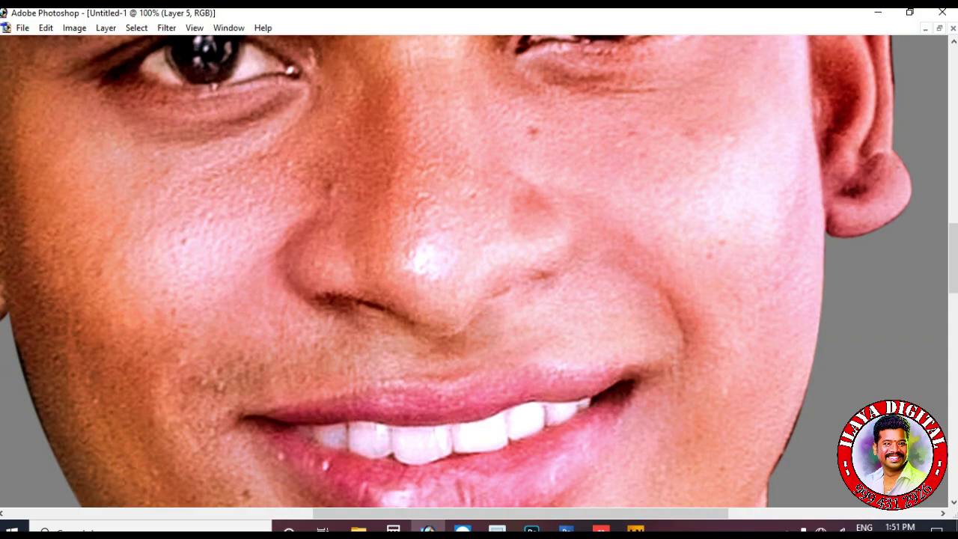
key("ctrl+plus")
scroll(524, 247, "up", 2)
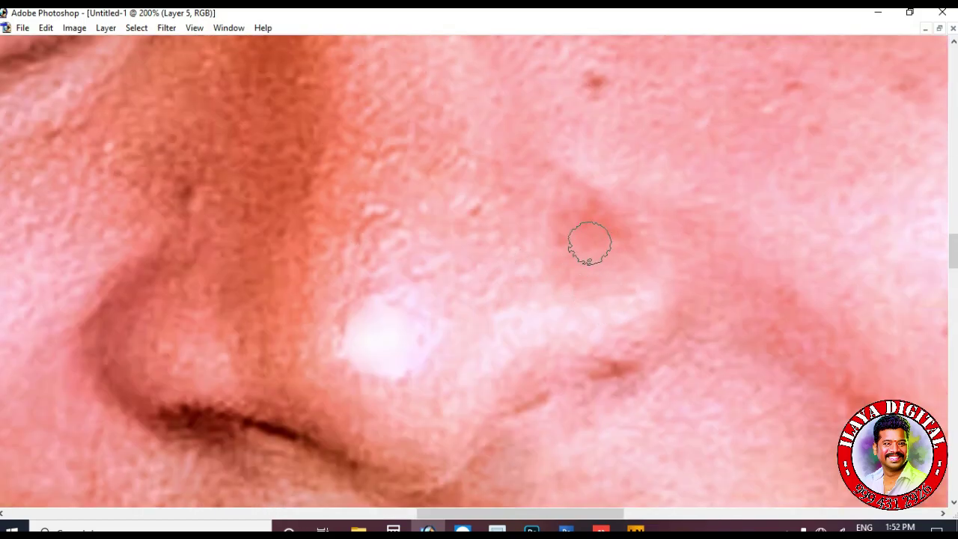
Smudge the skin texture smooth on both nostril wings and along the lower edge and tip of the nose.
left_click_drag(147, 331, 205, 350)
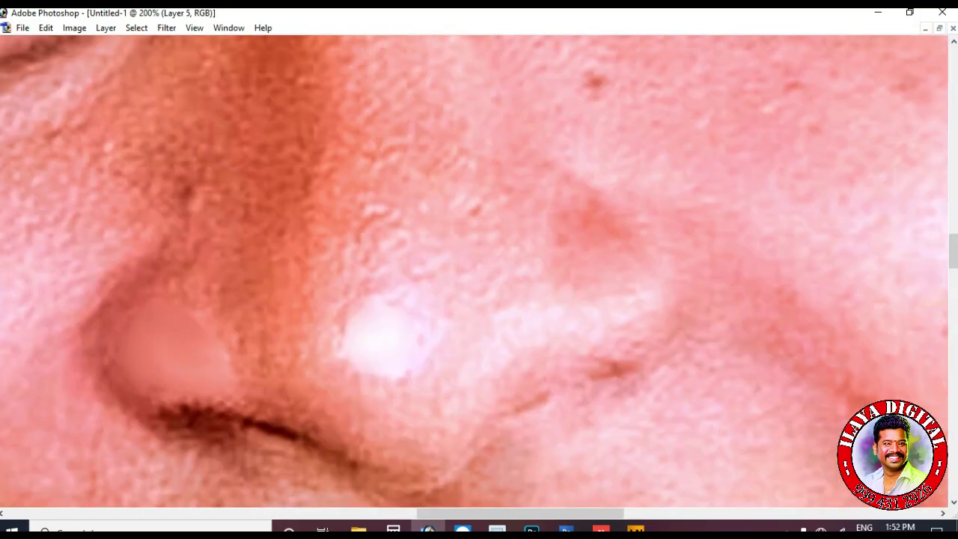
key("ctrl+minus")
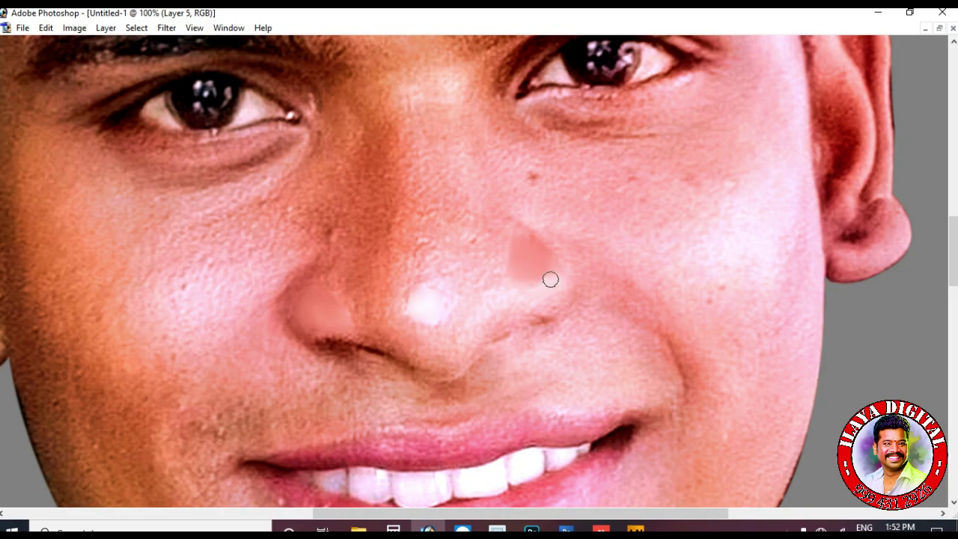
scroll(550, 282, "down", 2)
key("ctrl+plus")
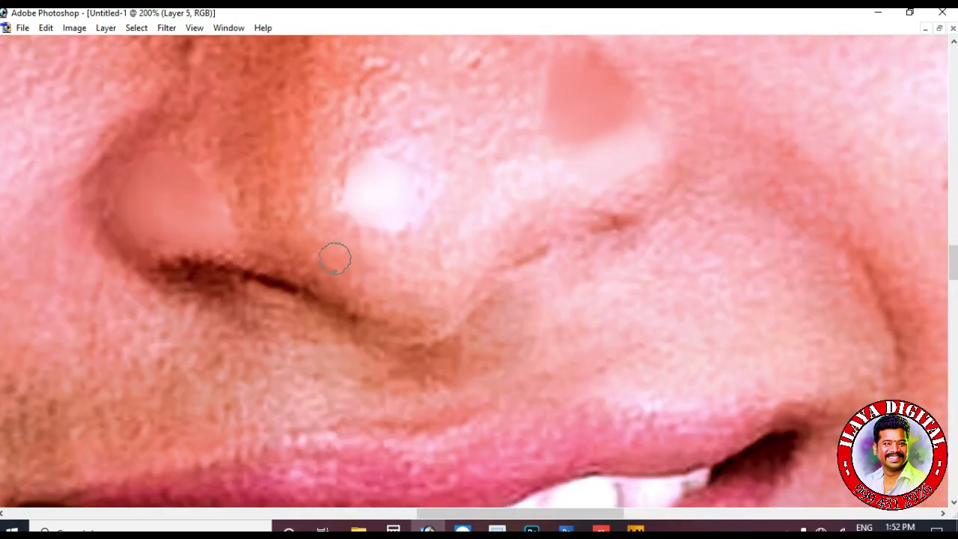
mouse_move(275, 259)
left_mouse_down()
mouse_move(389, 314)
mouse_move(468, 293)
mouse_move(416, 310)
left_mouse_up()
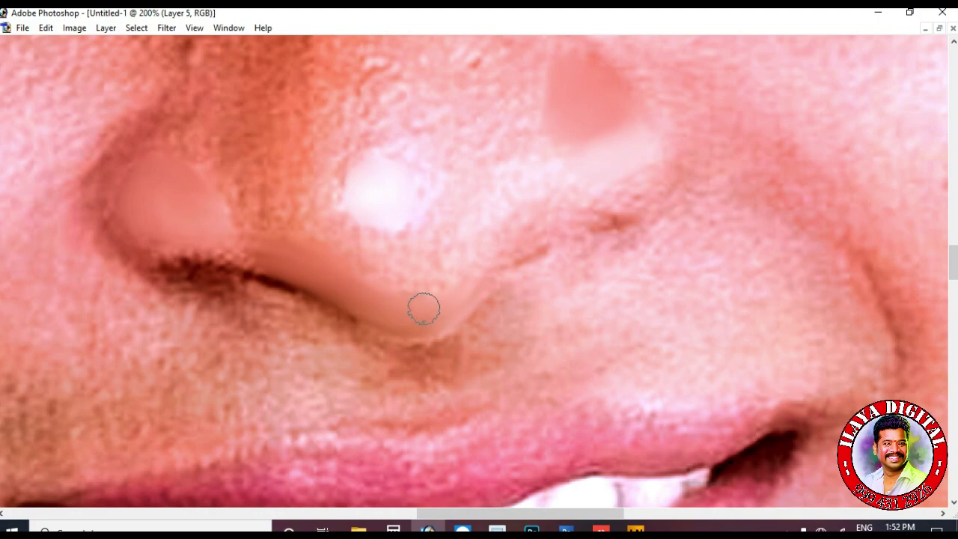
scroll(416, 310, "up", 1)
mouse_move(313, 236)
left_mouse_down()
mouse_move(374, 318)
mouse_move(450, 303)
mouse_move(404, 352)
left_mouse_up()
key("[")
mouse_move(258, 297)
left_mouse_down()
mouse_move(236, 291)
mouse_move(231, 218)
mouse_move(244, 253)
mouse_move(278, 197)
left_mouse_up()
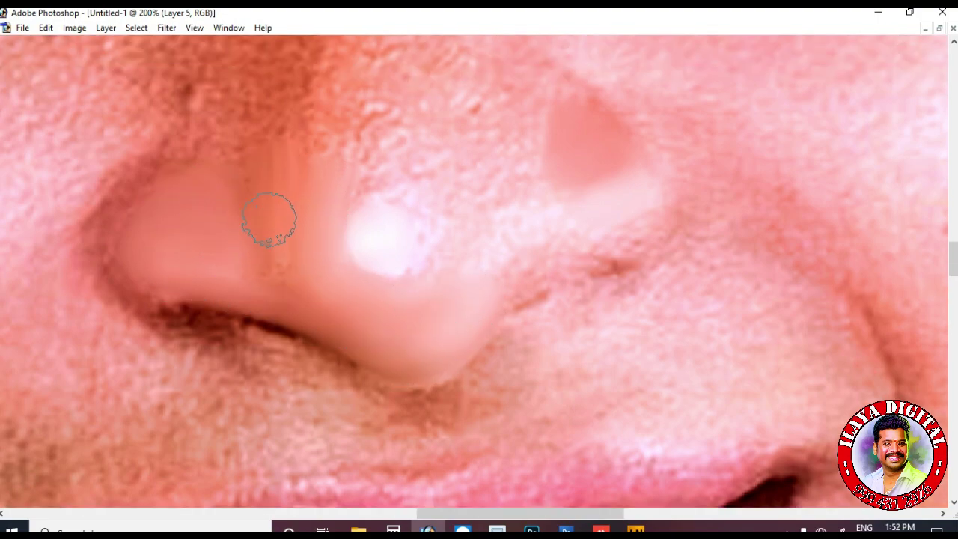
Smudge the bridge of the nose smooth from the tip up to the highlight between the eyes.
scroll(227, 214, "up", 3)
scroll(367, 186, "up", 3)
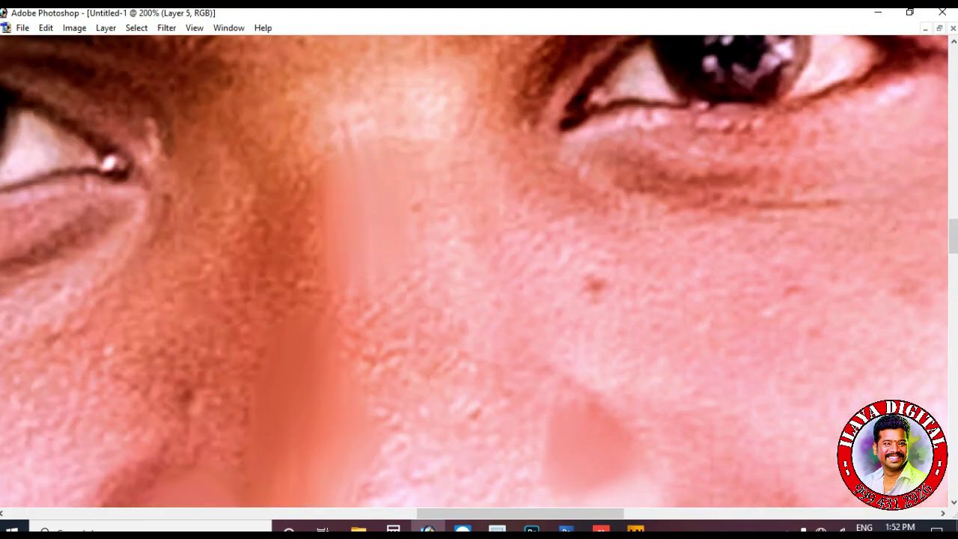
scroll(478, 335, "down", 2)
scroll(449, 359, "down", 2)
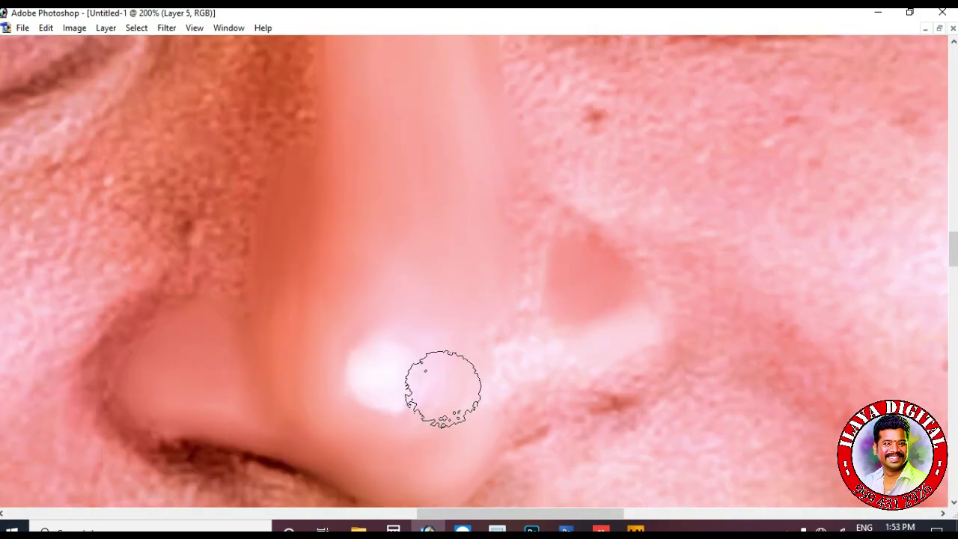
scroll(393, 372, "up", 3)
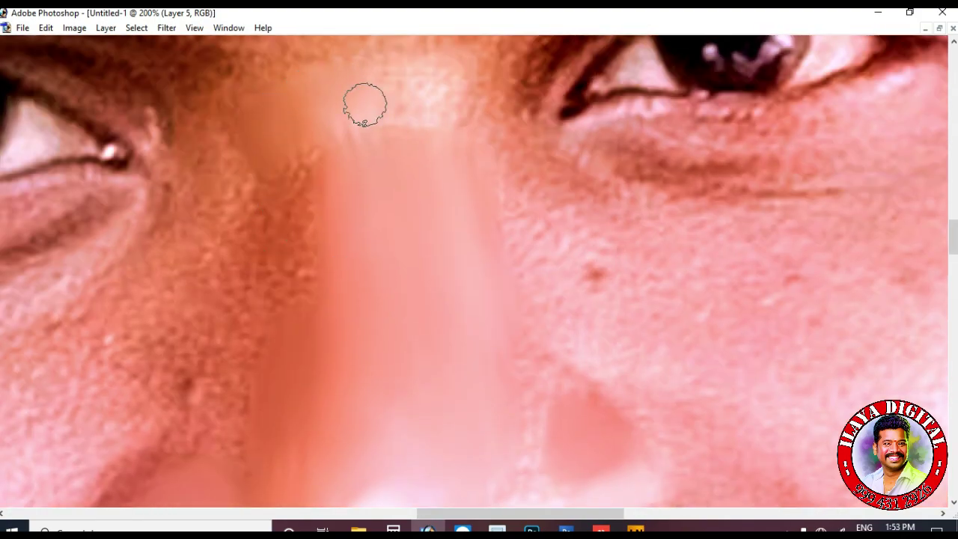
mouse_move(336, 115)
left_mouse_down()
mouse_move(450, 101)
mouse_move(467, 74)
left_mouse_up()
left_click_drag(291, 241, 311, 160)
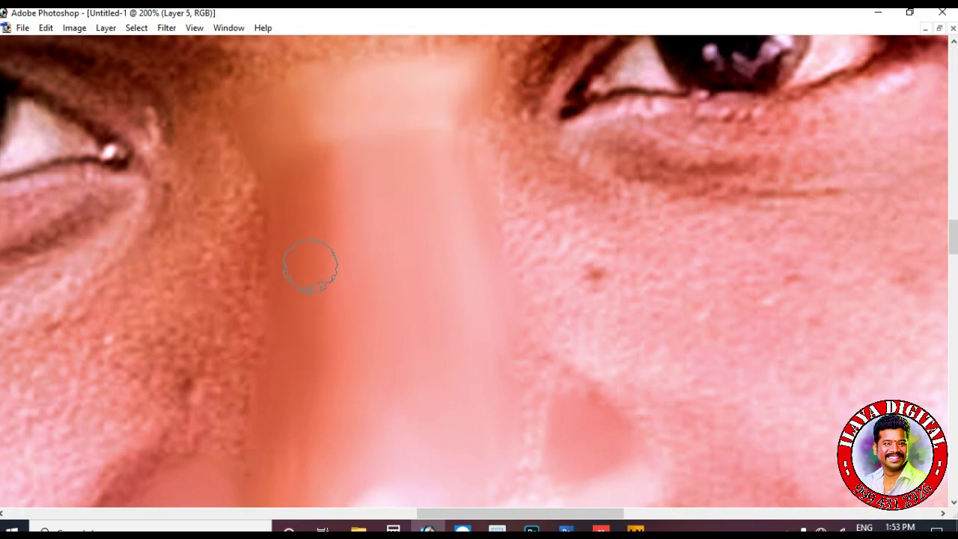
Smudge the underside of the nose tip and the nostril wing on the brighter side of the face into smooth contours.
scroll(319, 240, "down", 4)
scroll(328, 359, "down", 1)
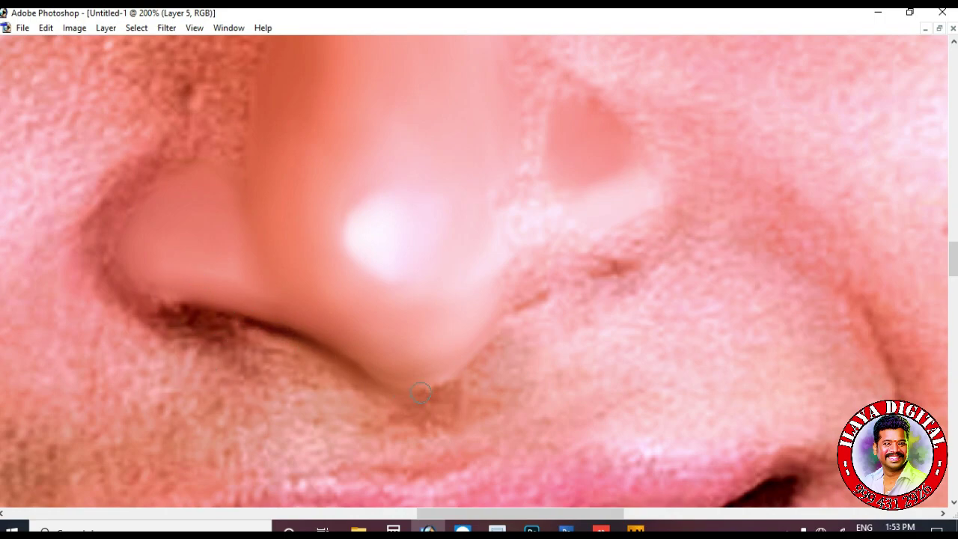
left_click_drag(485, 335, 410, 366)
left_click_drag(633, 262, 540, 299)
left_click_drag(541, 299, 619, 262)
scroll(650, 157, "up", 2)
mouse_move(492, 333)
left_mouse_down()
mouse_move(548, 177)
mouse_move(545, 276)
mouse_move(602, 279)
mouse_move(602, 186)
mouse_move(631, 225)
mouse_move(637, 311)
left_mouse_up()
key("bracketright")
key("bracketright")
mouse_move(461, 385)
left_mouse_down()
mouse_move(509, 267)
mouse_move(566, 231)
mouse_move(603, 227)
mouse_move(606, 307)
mouse_move(581, 294)
left_mouse_up()
Smudge the nostril wing on the shaded side and the shadow beneath the nose with a smaller brush.
key("bracketleft")
key("bracketleft")
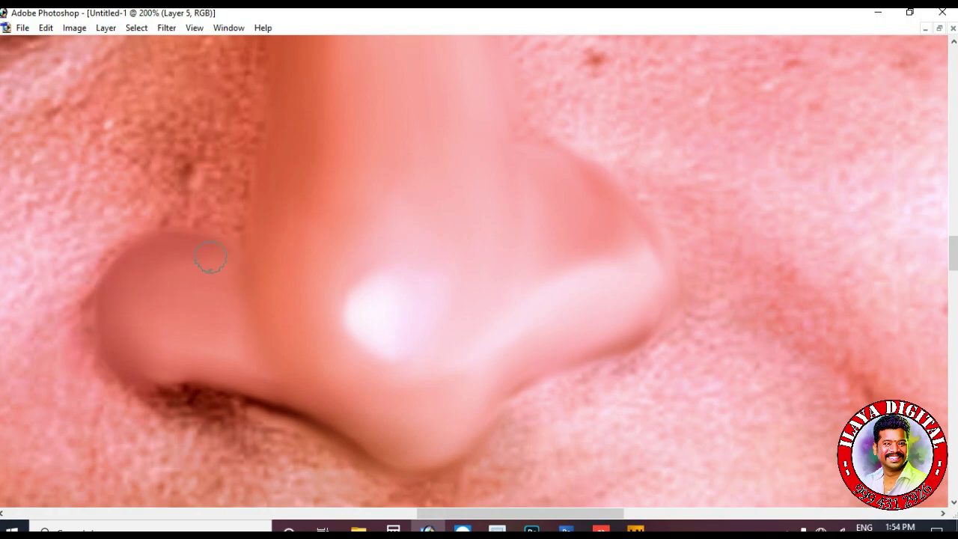
scroll(259, 232, "down", 2)
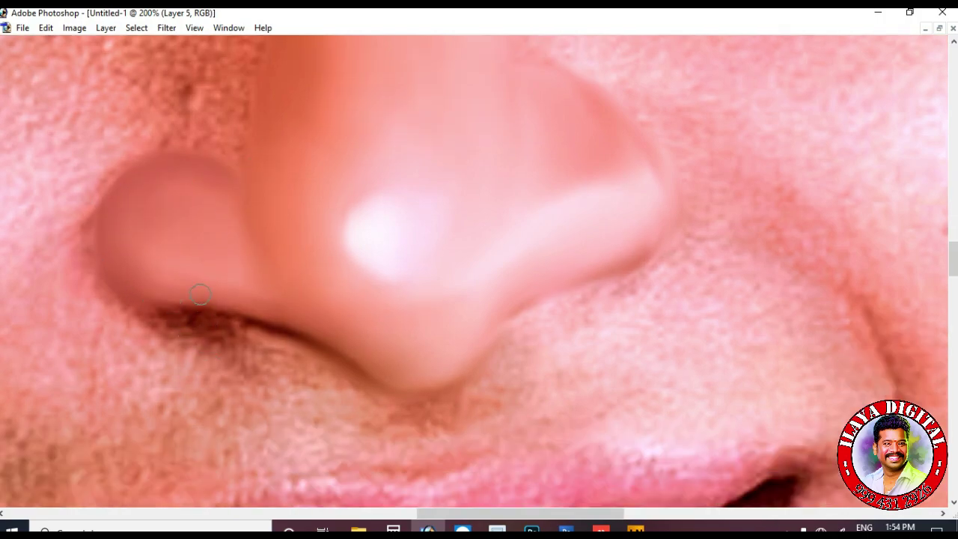
scroll(242, 260, "down", 2)
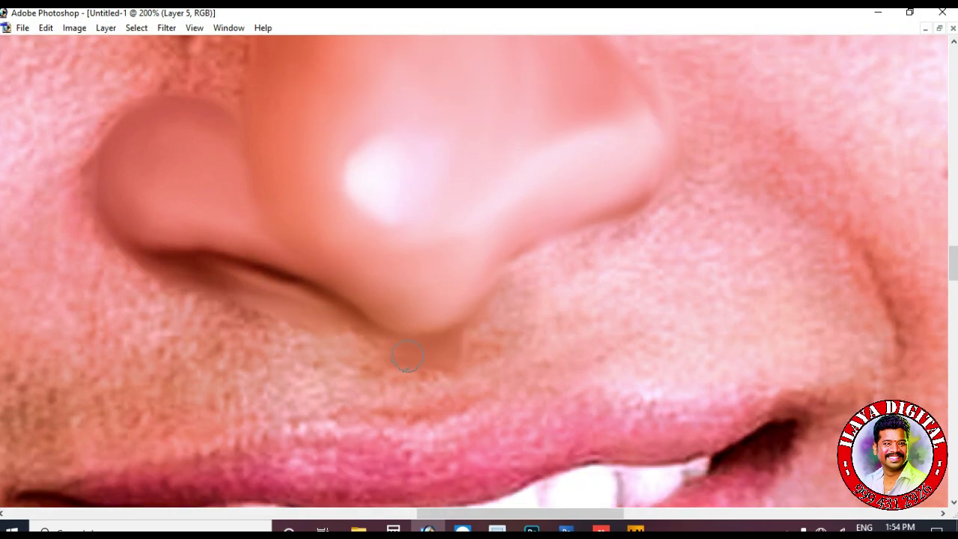
scroll(225, 207, "up", 1)
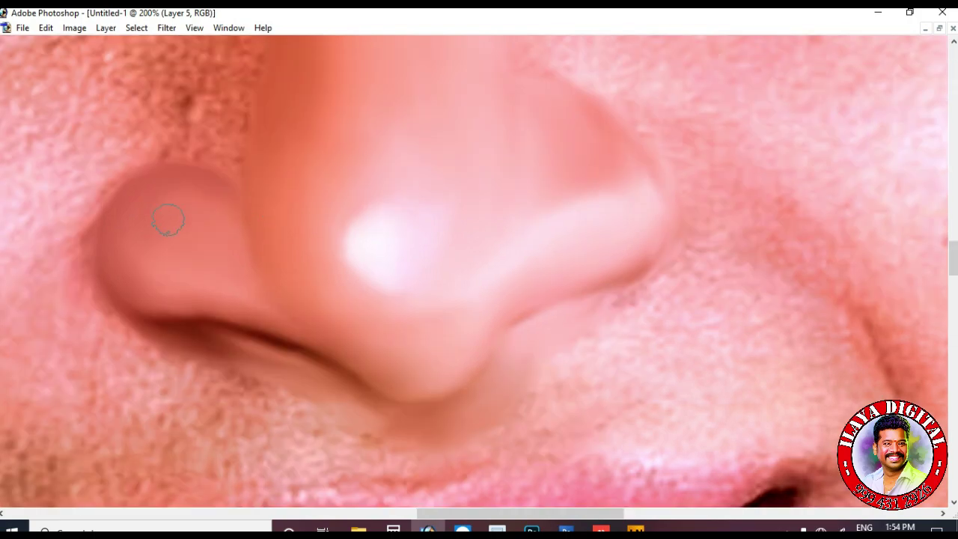
key("ctrl+minus")
key("ctrl+minus")
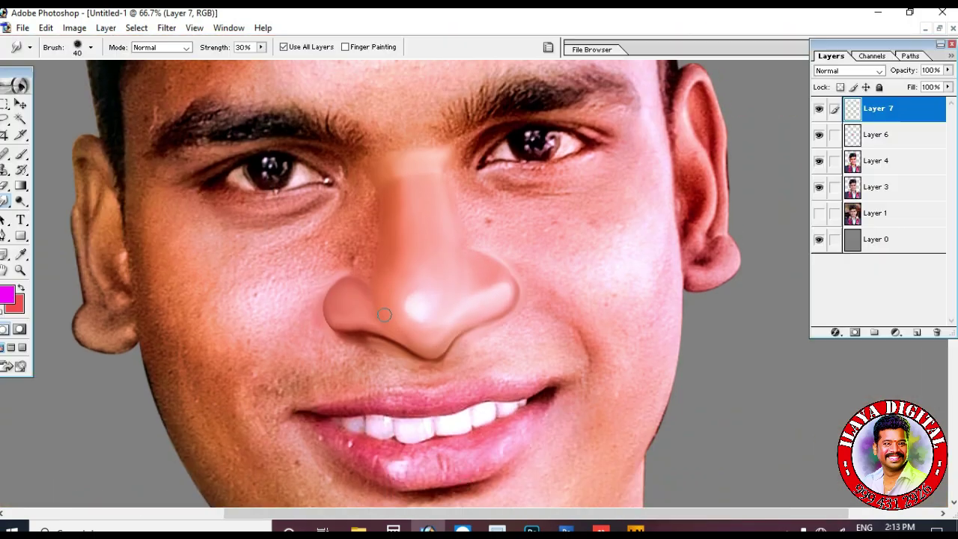
Try smudging the cheek on the shaded side of the face with a larger brush at 40% strength.
scroll(384, 315, "up", 3)
scroll(221, 301, "down", 4)
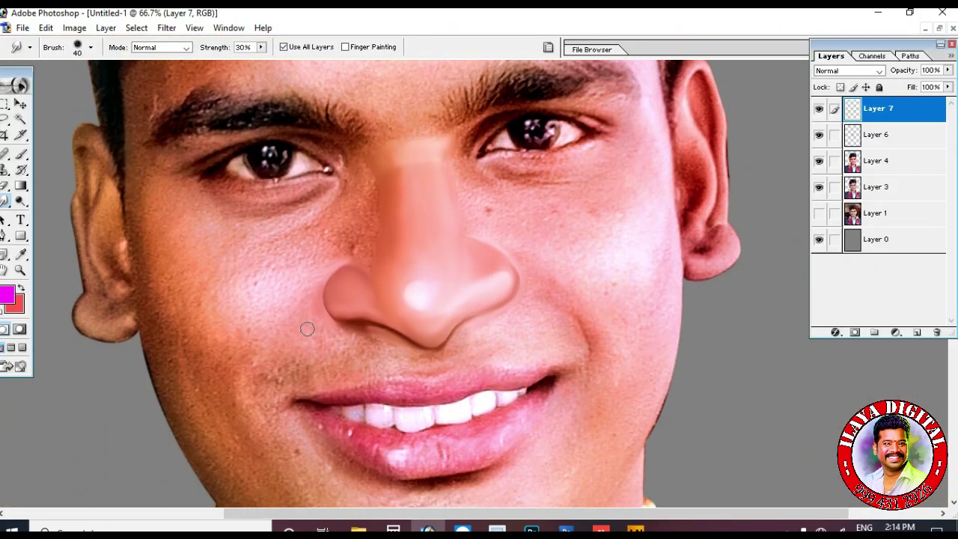
key("bracketright")
key("bracketright")
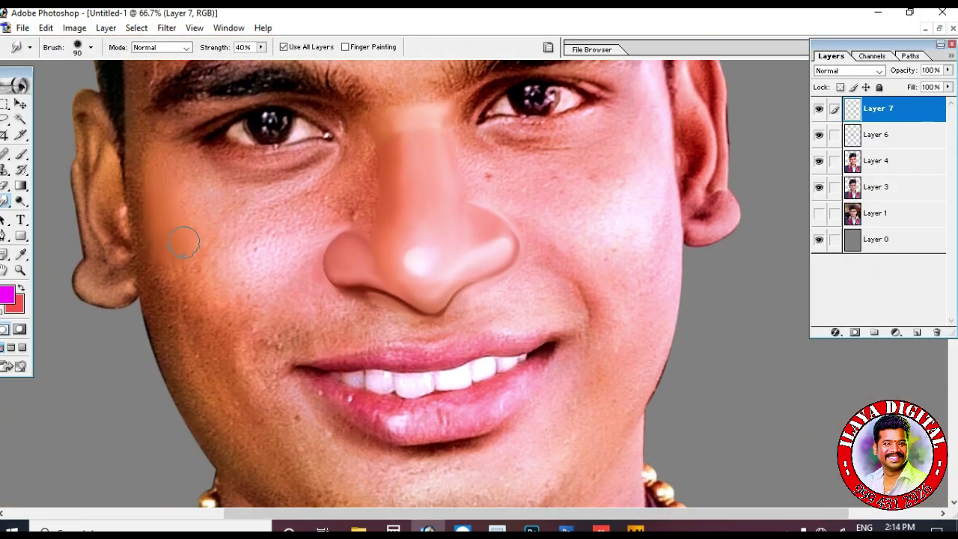
mouse_move(223, 279)
left_mouse_down()
mouse_move(263, 261)
mouse_move(196, 265)
left_mouse_up()
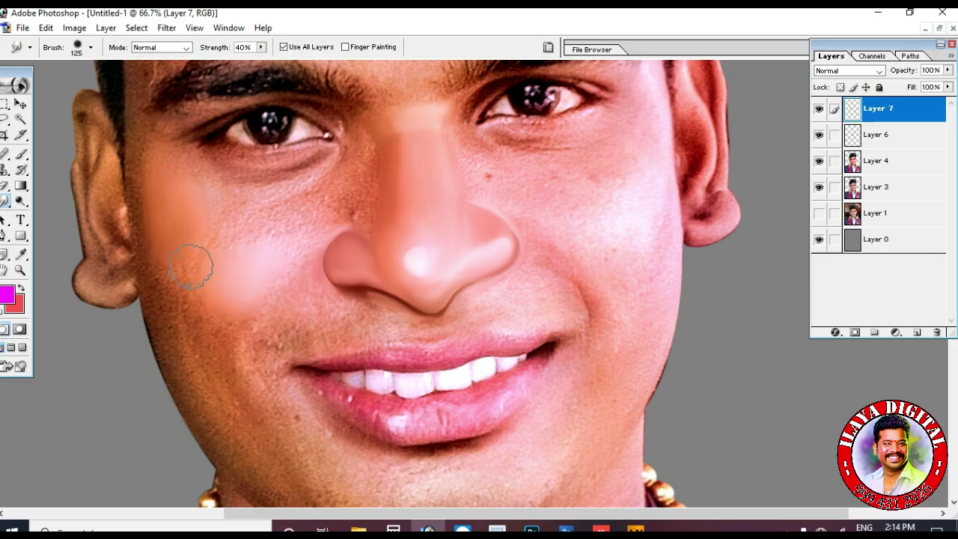
Erase the trial smudging from the cheek with an enlarged eraser, and return to the Smudge tool.
key("e")
key("bracketright")
key("bracketright")
key("bracketright")
key("bracketright")
key("bracketright")
key("bracketright")
key("bracketright")
key("bracketright")
left_click_drag(247, 239, 203, 226)
key("r")
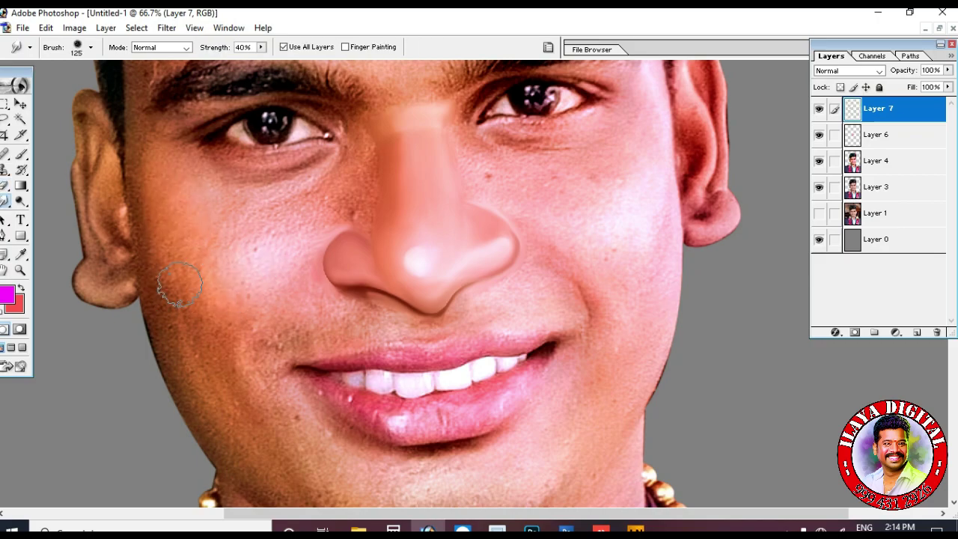
Draw a curved pen path around the shaded-side cheek, running from below the eye down along the jaw to the chin.
key("Tab")
key("ctrl+plus")
left_click_drag(189, 273, 426, 216)
scroll(406, 289, "down", 4)
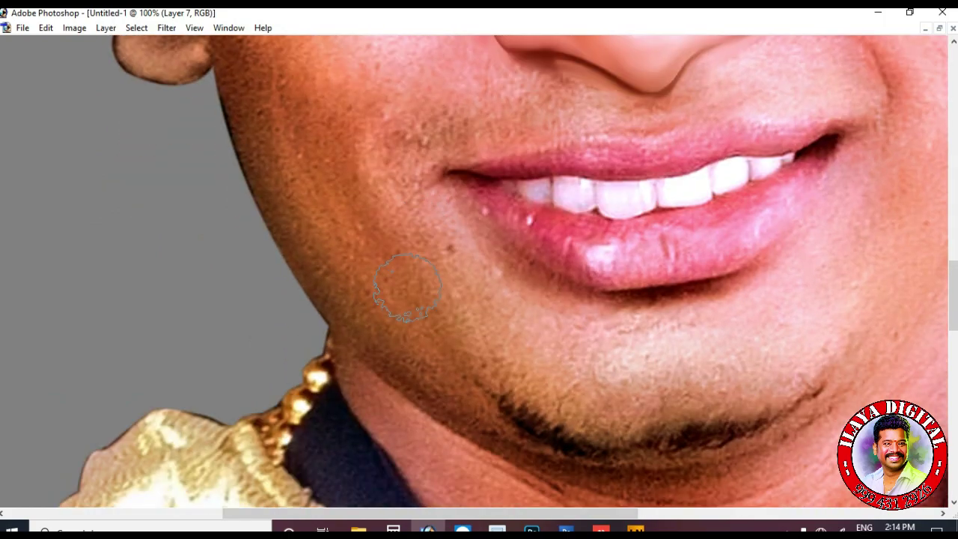
scroll(406, 289, "up", 2)
scroll(406, 289, "down", 2)
left_click(273, 86)
left_click_drag(396, 323, 501, 408)
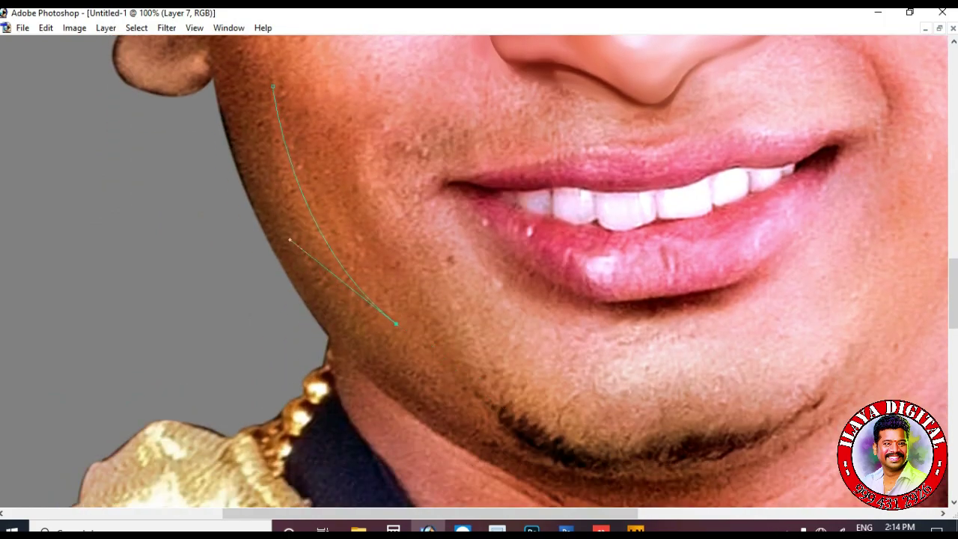
scroll(549, 455, "up", 2)
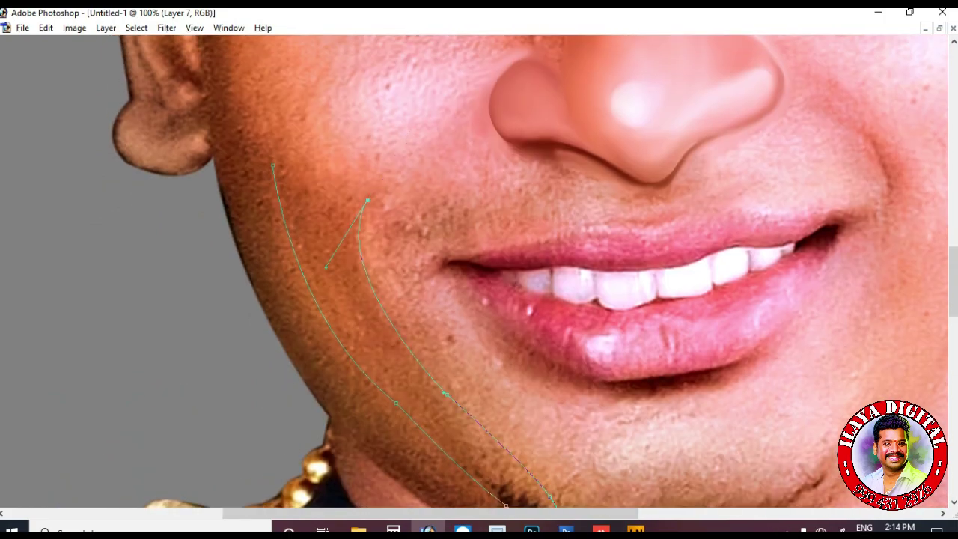
scroll(550, 498, "up", 2)
left_click(411, 82)
Convert the cheek path into a selection and feather its edge.
key("ctrl+Return")
key("shift+F6")
key("Return")
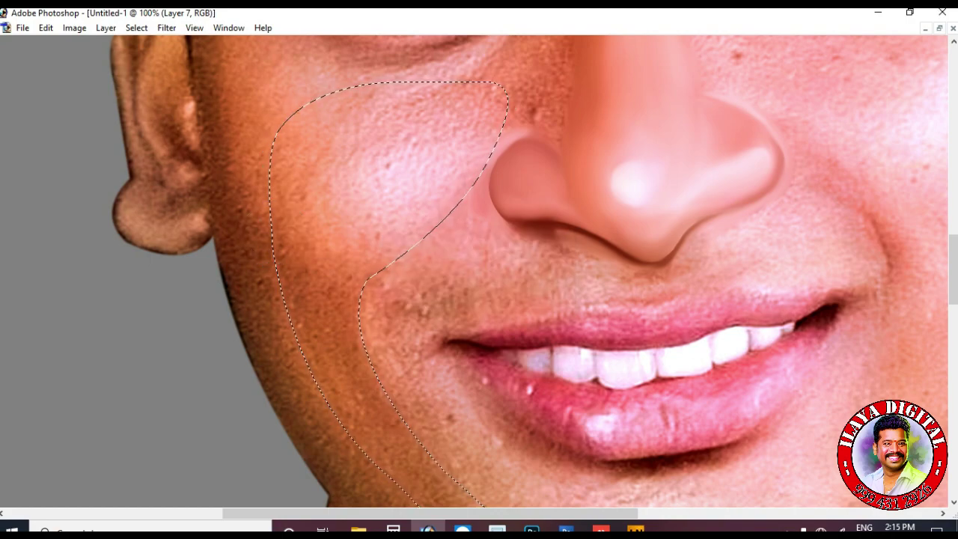
Smudge the upper cheek inside the selection until the skin texture is smooth, reducing the brush size for the edges.
mouse_move(377, 210)
left_mouse_down()
mouse_move(440, 164)
mouse_move(358, 237)
mouse_move(313, 210)
mouse_move(307, 175)
mouse_move(476, 130)
mouse_move(392, 179)
mouse_move(411, 147)
left_mouse_up()
key("bracketleft")
key("bracketleft")
key("bracketleft")
key("bracketleft")
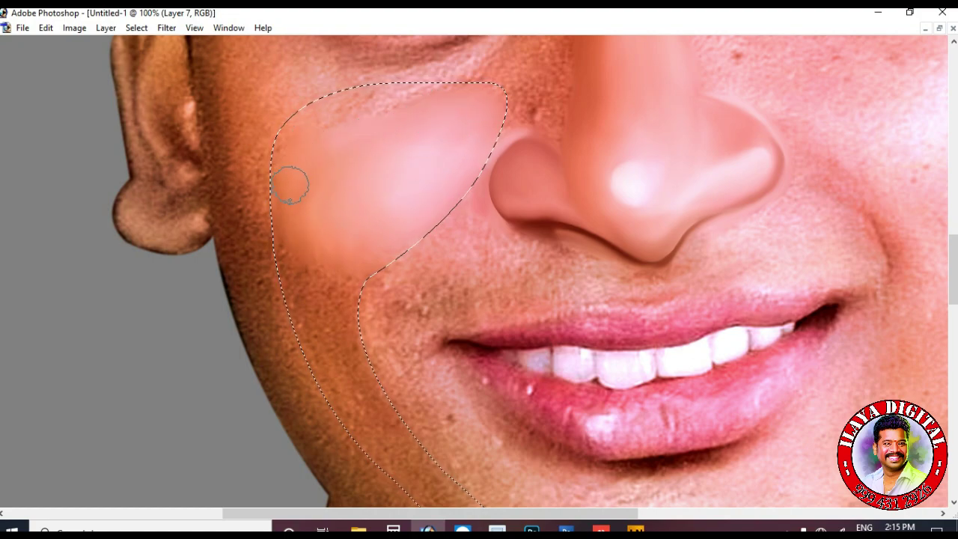
Smudge the narrow part of the selection smooth from the cheek along the jaw toward the chin.
scroll(345, 290, "down", 3)
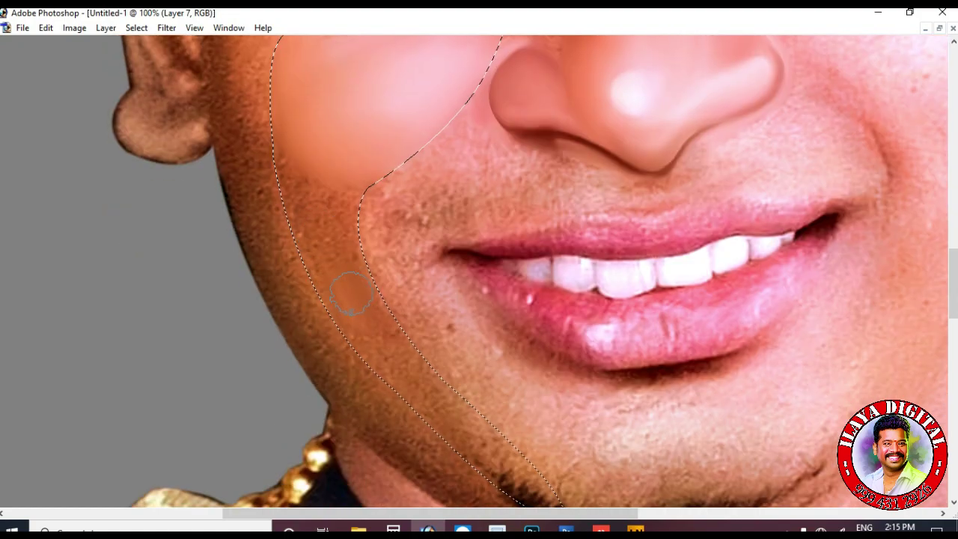
scroll(324, 225, "down", 5)
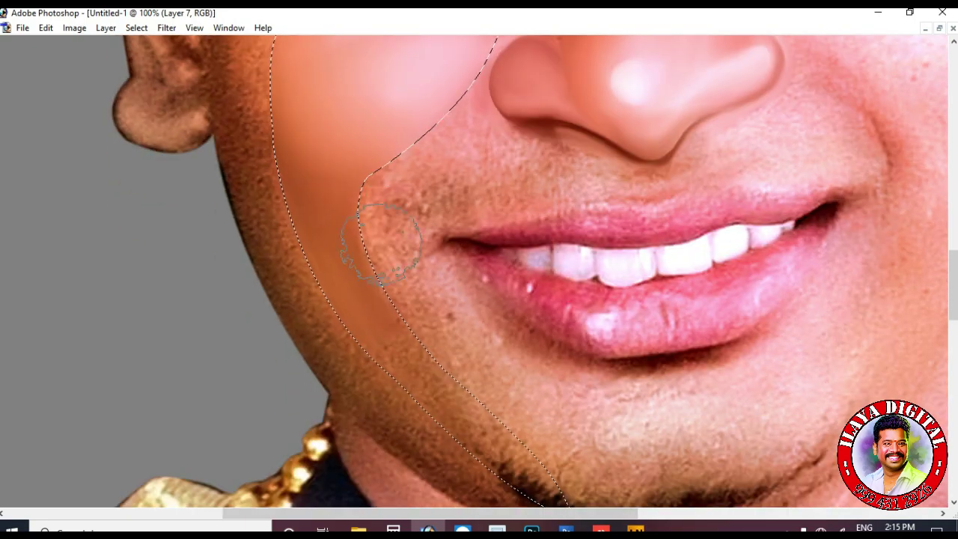
scroll(380, 243, "up", 2)
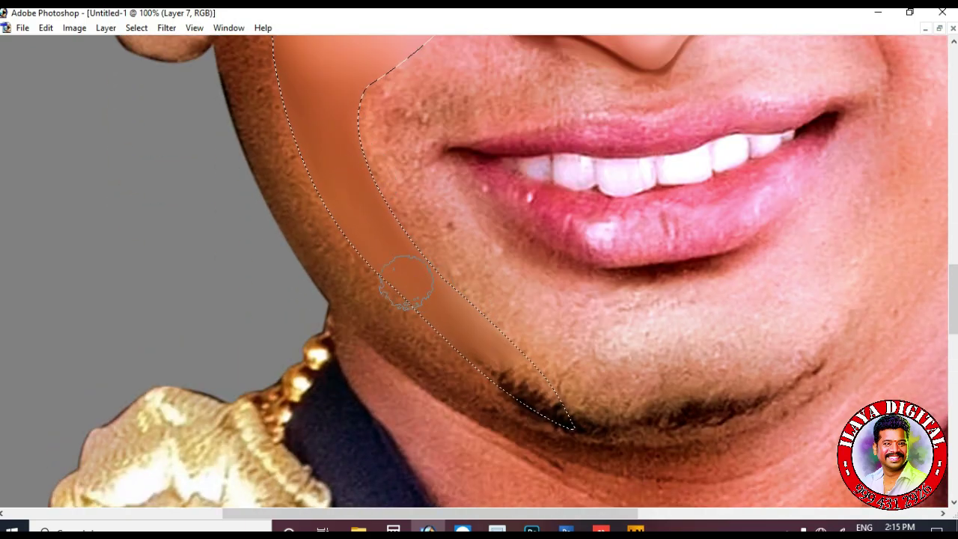
Smudge the skin just outside the cheek selection, along its edge beside the nose and mouth, with a smaller brush.
scroll(415, 288, "up", 3)
key("bracketleft")
key("bracketleft")
key("bracketleft")
scroll(414, 303, "up", 2)
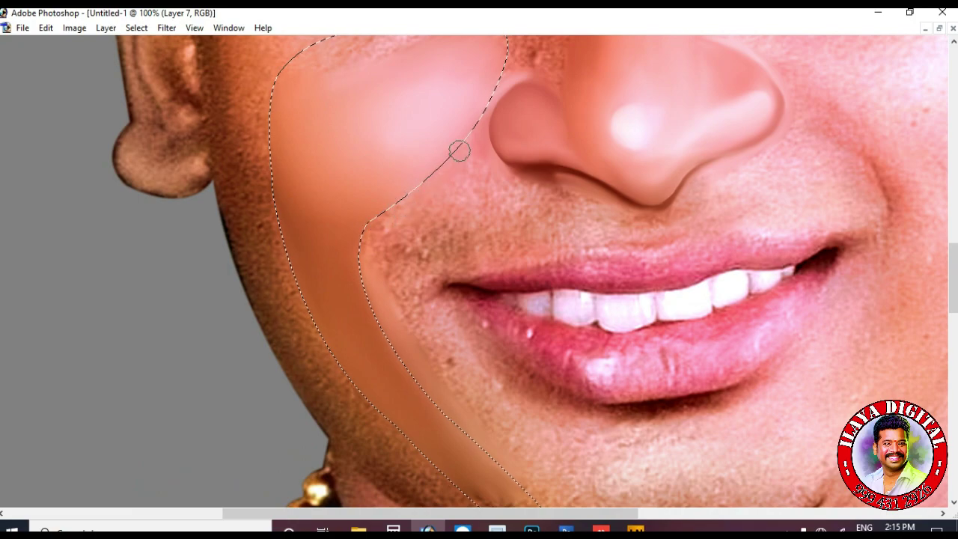
left_click_drag(444, 172, 371, 245)
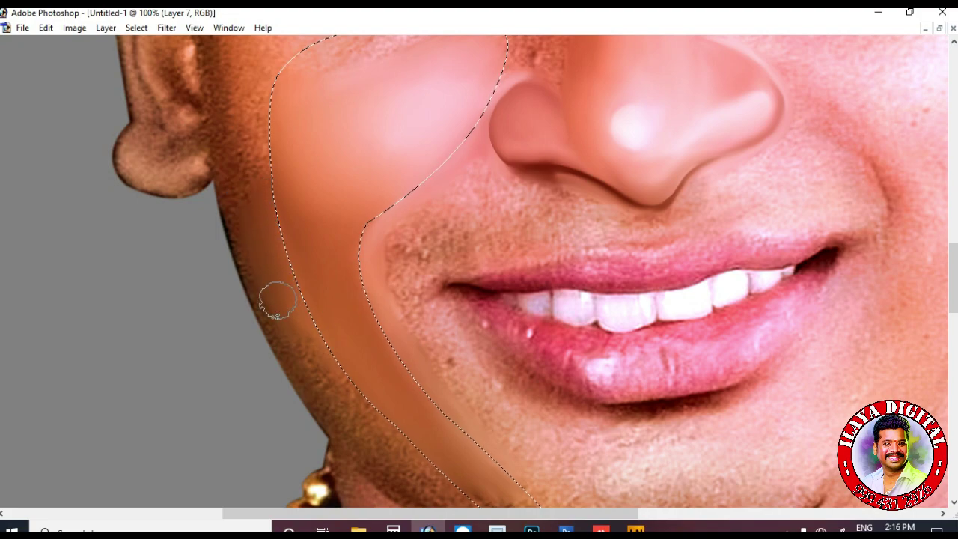
Smudge the skin outside the selection smooth along the jaw's outer edge, beside the mouth corner and in front of the ear.
scroll(290, 351, "down", 5)
mouse_move(329, 293)
left_mouse_down()
mouse_move(386, 360)
mouse_move(397, 336)
mouse_move(509, 444)
left_mouse_up()
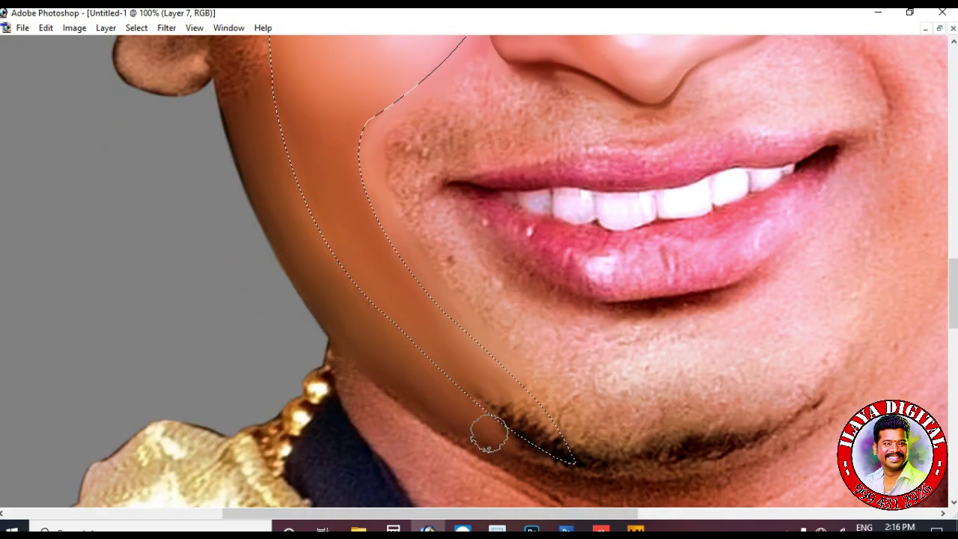
scroll(459, 357, "up", 4)
scroll(459, 357, "down", 3)
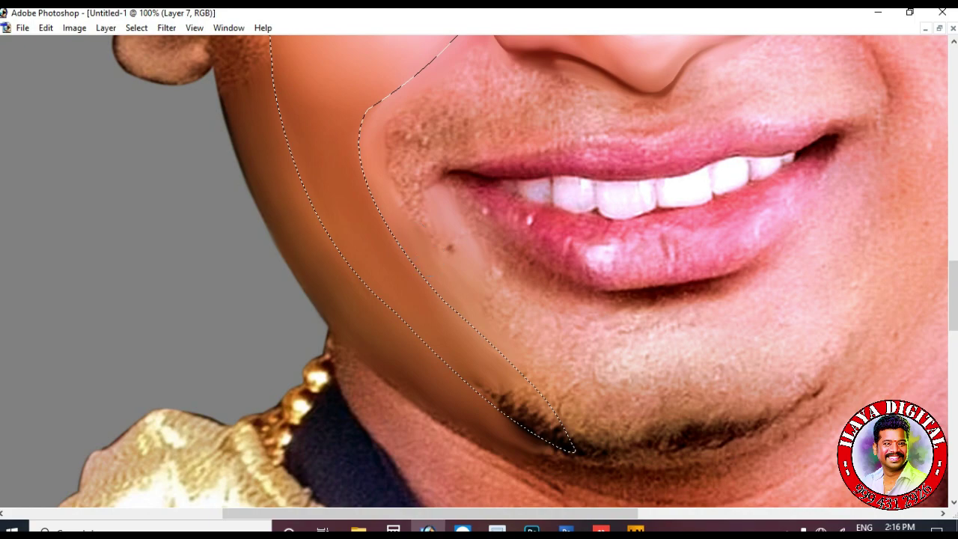
scroll(379, 285, "up", 5)
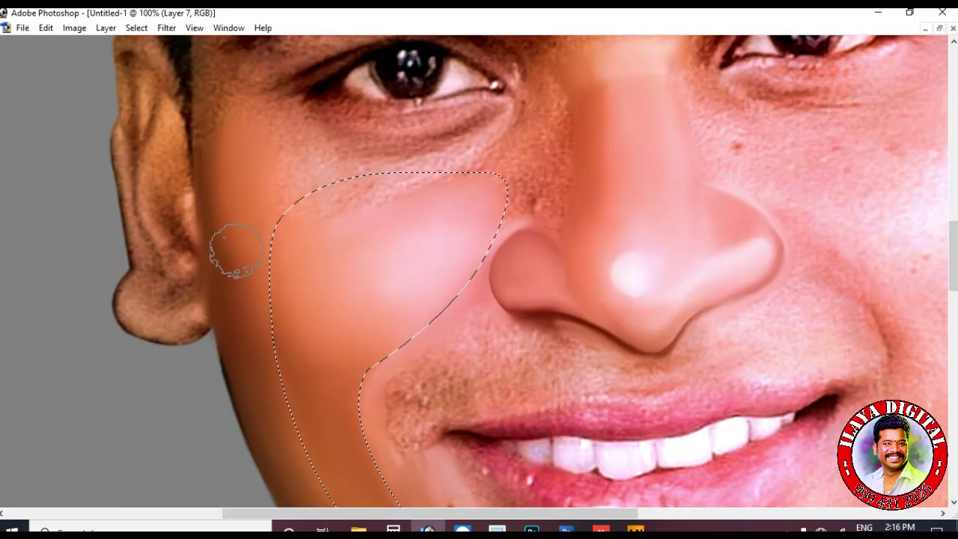
Clear the cheek selection and smudge away the seams along its former edge on the cheek and jaw.
key("ctrl+d")
scroll(274, 321, "down", 4)
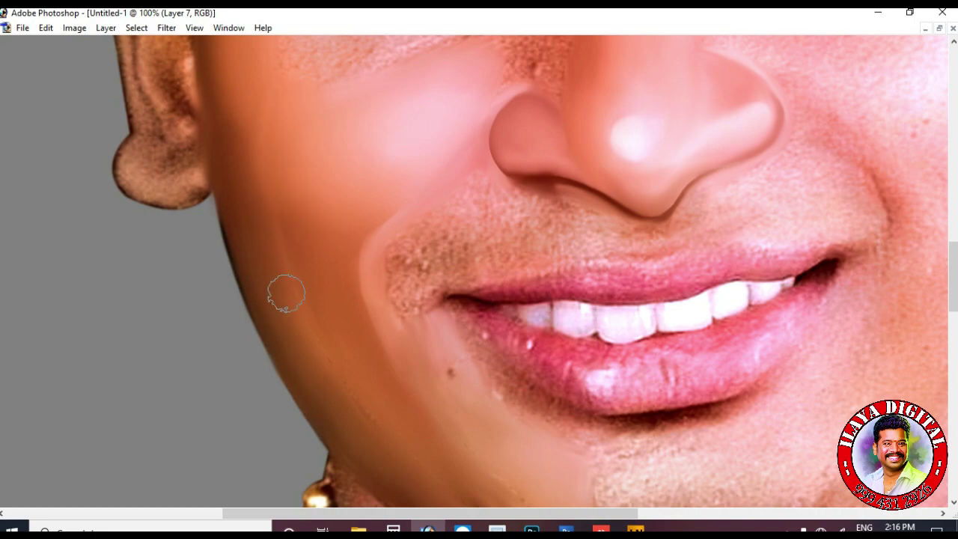
scroll(277, 260, "down", 2)
scroll(441, 362, "up", 2)
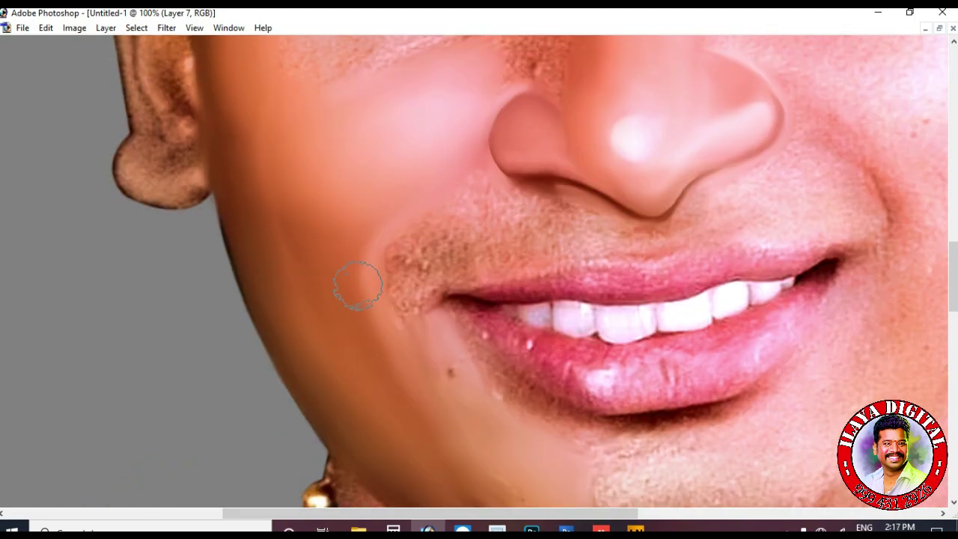
Save the portrait document as order 19.06.2020.PSD.
key("ctrl+0")
key("ctrl+s")
key("Escape")
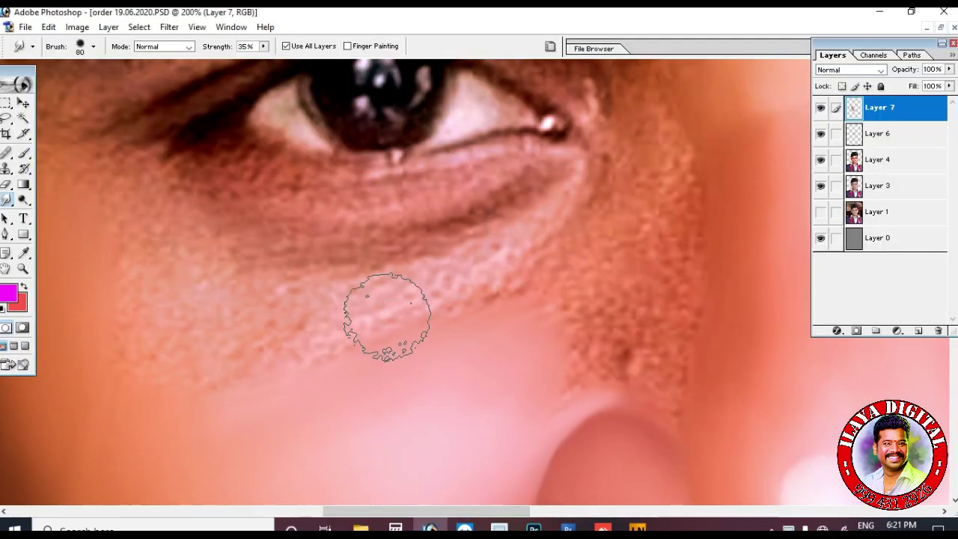
Smudge the fold directly beneath the eye smooth with a small brush, following the curve of the lower lid.
key("Tab")
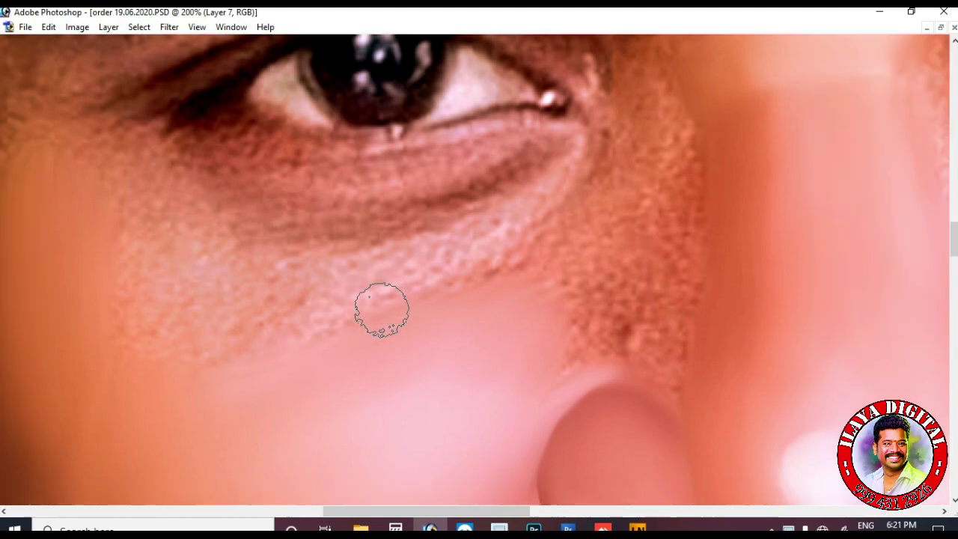
scroll(408, 307, "up", 3)
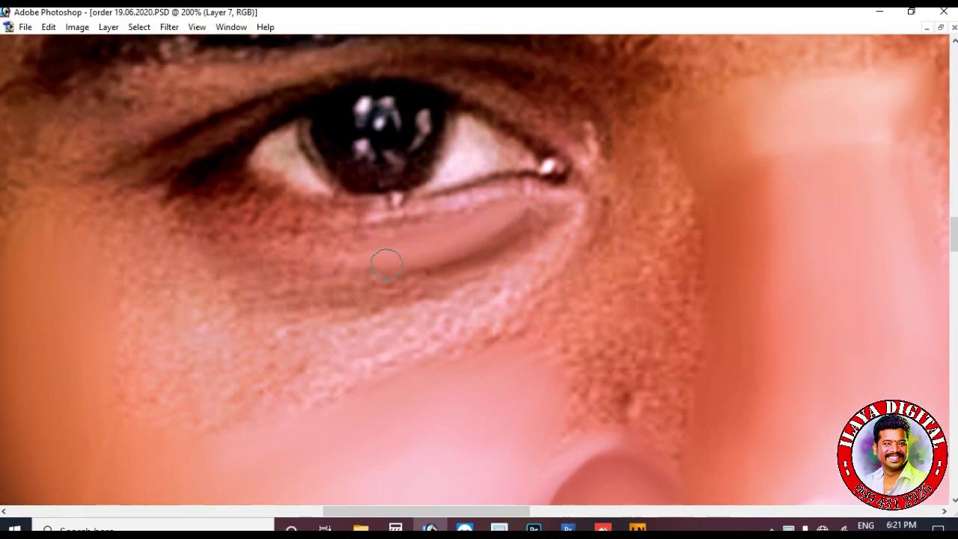
scroll(509, 224, "down", 2)
scroll(300, 231, "down", 3)
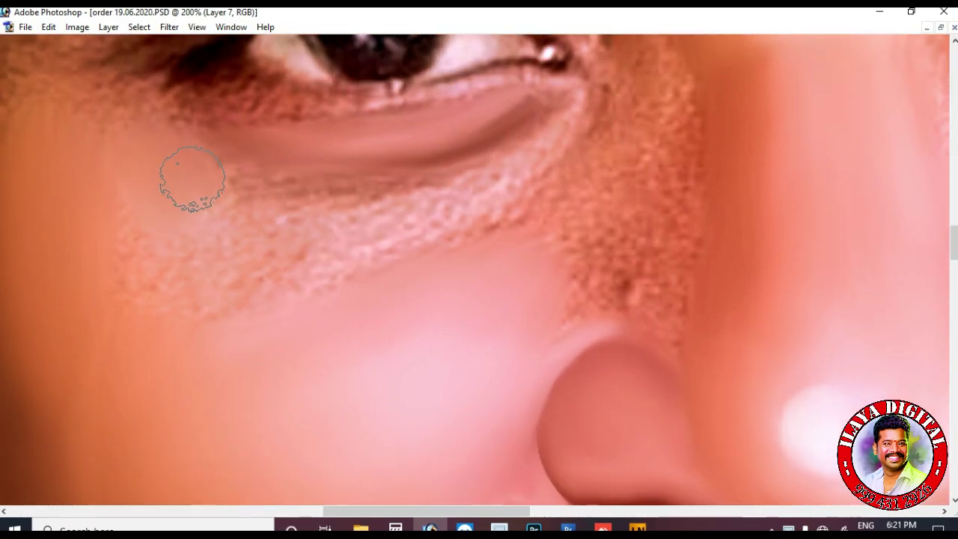
Smudge the textured skin between the under-eye fold and the cheek smooth, varying the brush size along the curve.
key("bracketright")
key("bracketright")
key("bracketright")
key("bracketright")
key("bracketright")
key("bracketleft")
key("bracketleft")
key("bracketleft")
left_click_drag(418, 223, 556, 158)
key("bracketright")
key("bracketleft")
key("bracketleft")
key("bracketleft")
Smudge the remaining rough streaks below the dark under-eye crease, blending it into the cheek.
scroll(222, 228, "up", 3)
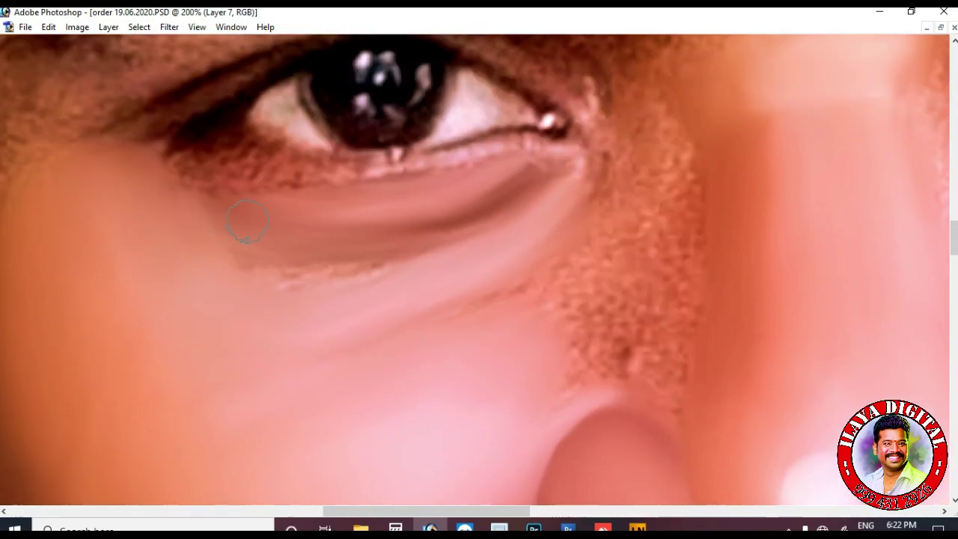
scroll(372, 237, "down", 3)
key("bracketright")
key("bracketright")
key("bracketright")
key("bracketright")
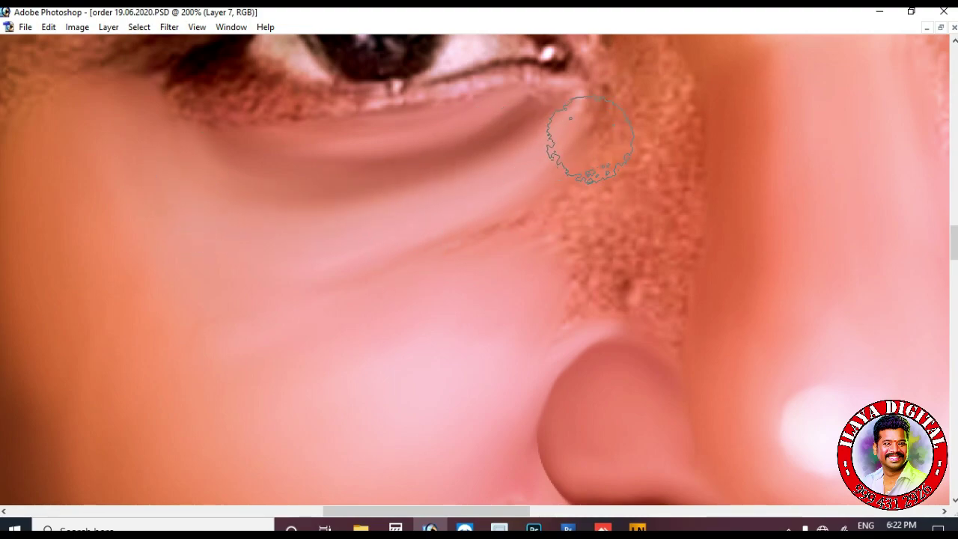
Smudge the coarse skin between the inner eye corner, the side of the nose and the nostril smooth.
key("ctrl+minus")
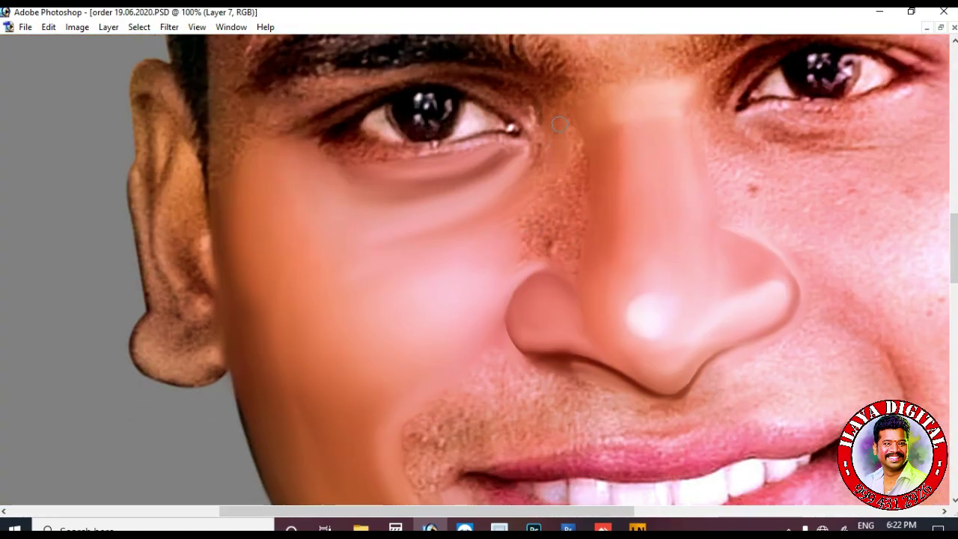
scroll(531, 180, "down", 3)
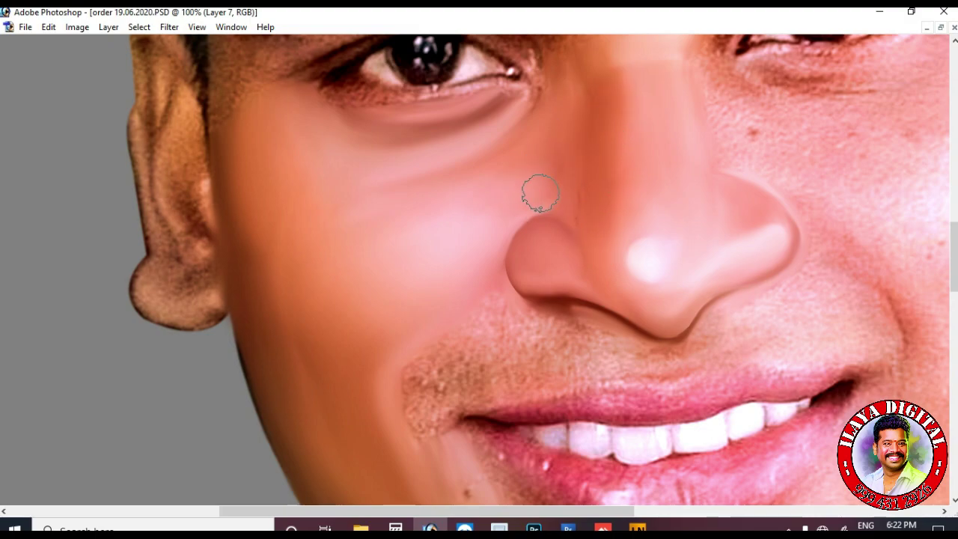
scroll(539, 179, "down", 2)
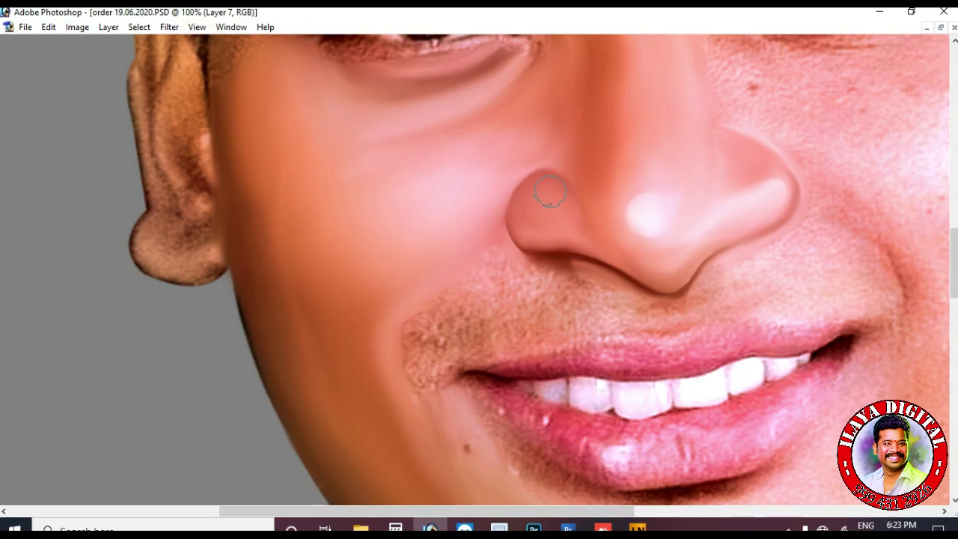
scroll(547, 174, "down", 4)
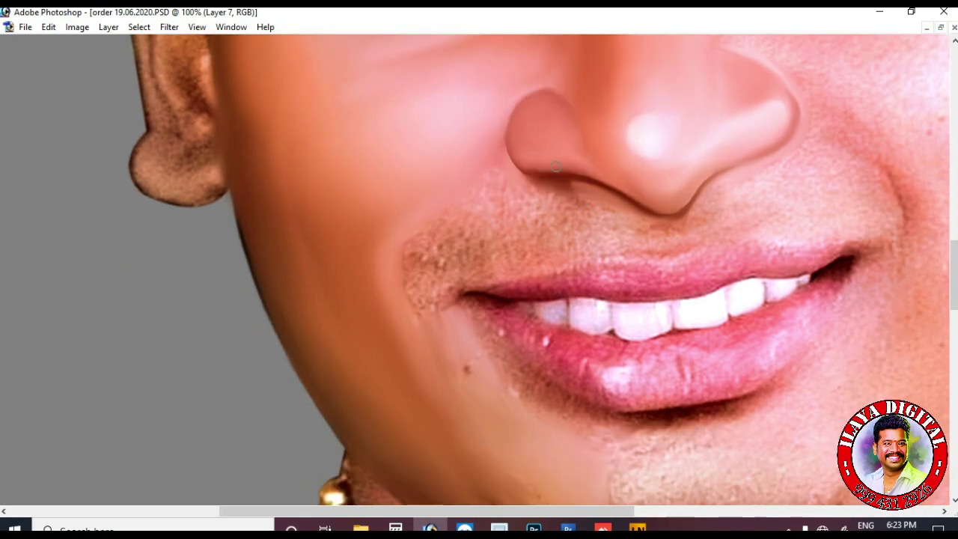
Smudge the skin along the far side of the nose bridge, beside the other eye's inner corner.
scroll(576, 171, "up", 15)
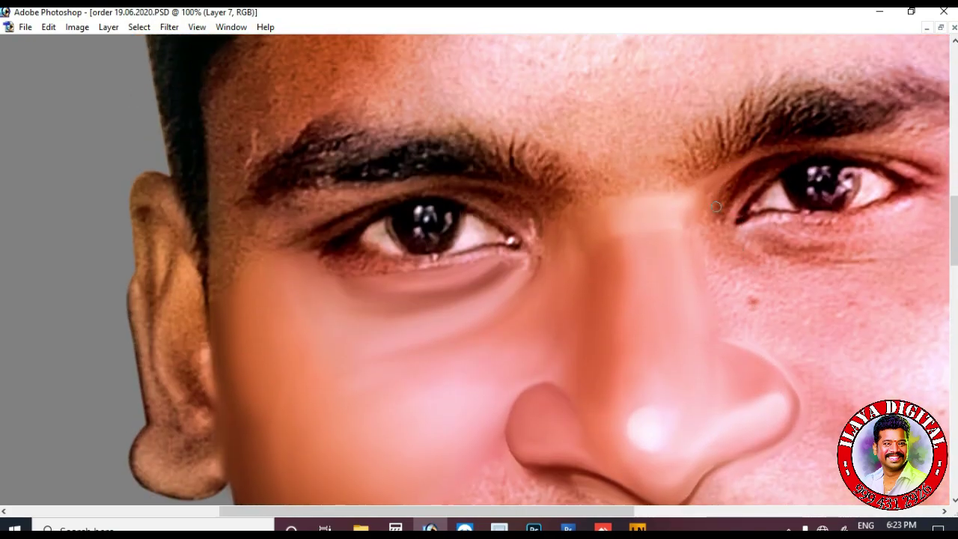
scroll(665, 210, "down", 6)
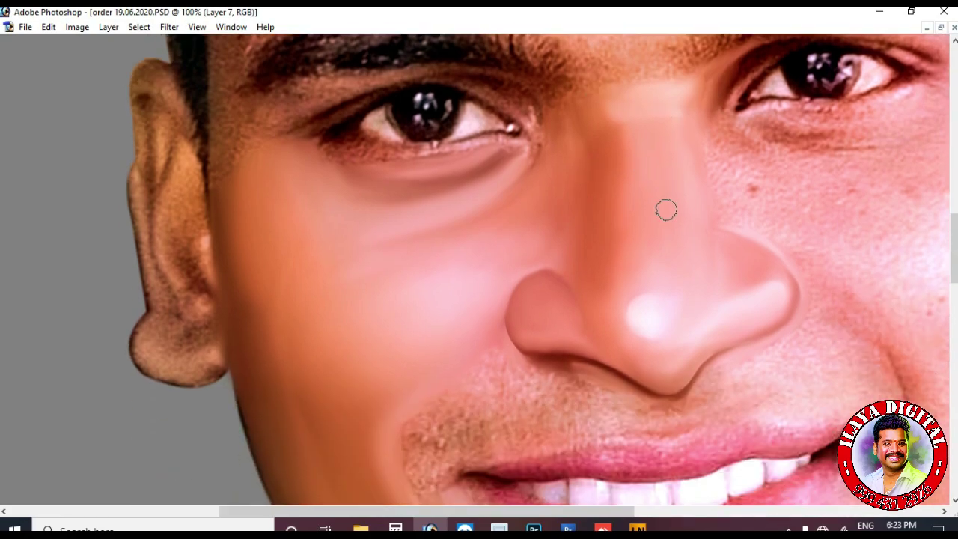
scroll(434, 142, "up", 4)
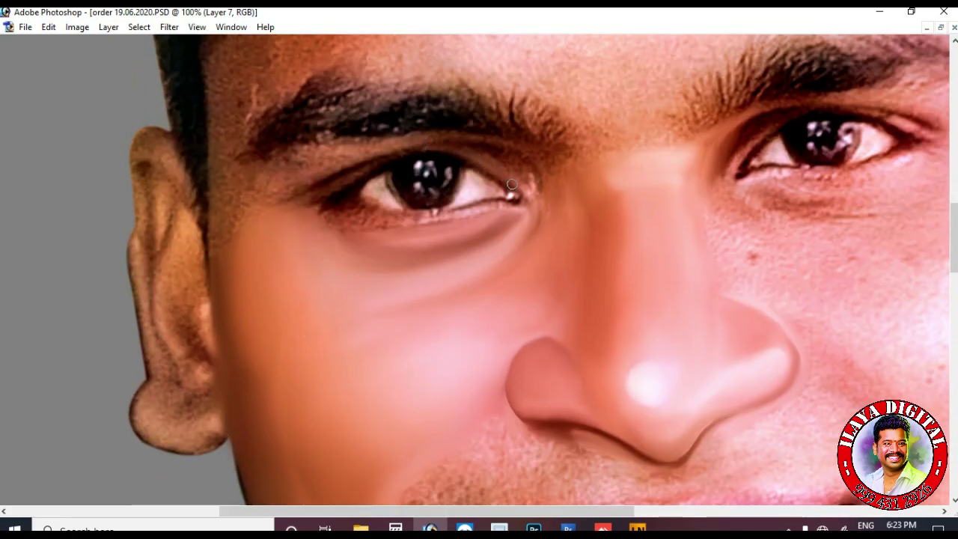
Smudge the upper eyelid between brow and eye smooth, continuing past the outer eye corner to the temple.
mouse_move(383, 143)
left_mouse_down()
mouse_move(471, 139)
mouse_move(525, 151)
left_mouse_up()
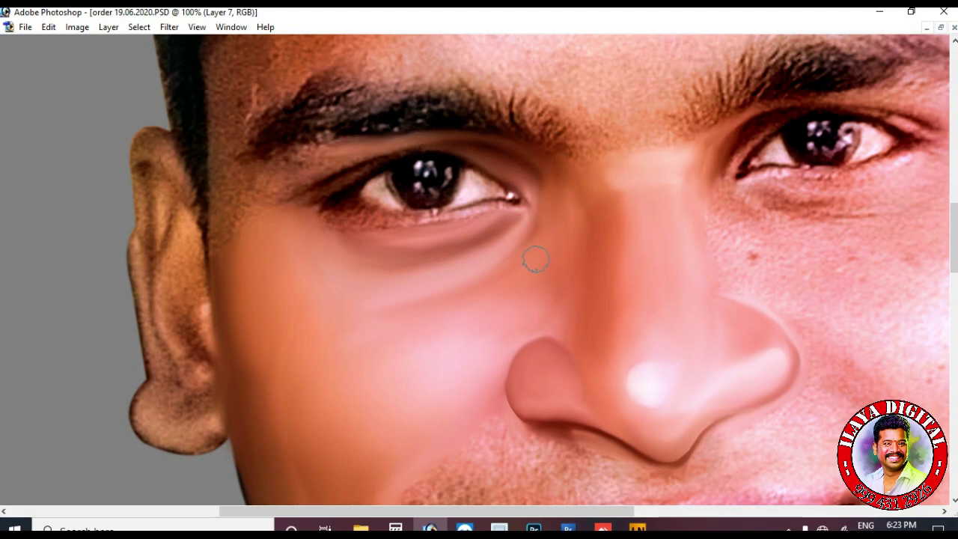
scroll(452, 292, "up", 3)
mouse_move(275, 251)
left_mouse_down()
mouse_move(227, 304)
mouse_move(287, 216)
mouse_move(272, 244)
mouse_move(401, 206)
mouse_move(445, 207)
left_mouse_up()
key("bracketleft")
key("bracketleft")
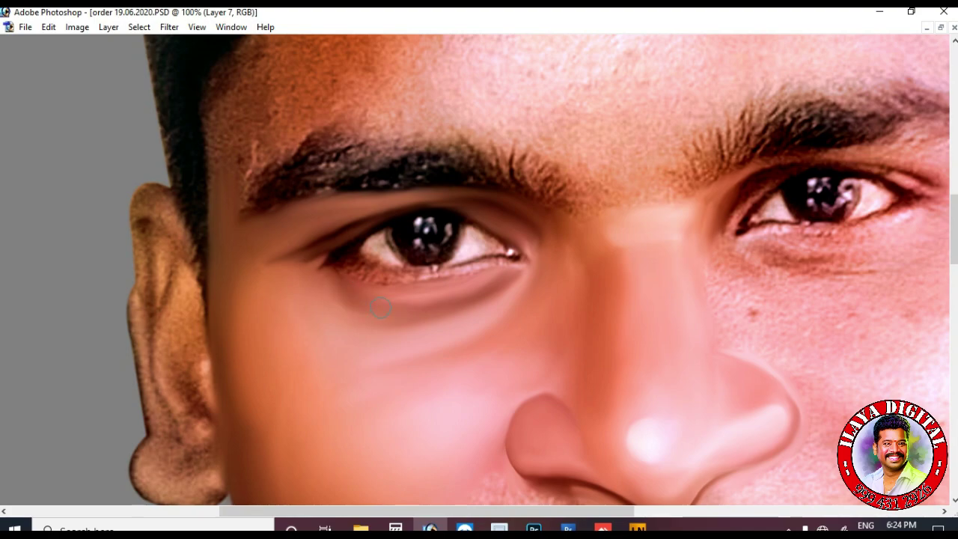
Blend the cheek with a large Smudge brush and soften the smile fold beside the mouth with a smaller one.
scroll(389, 300, "down", 5)
scroll(359, 318, "down", 5)
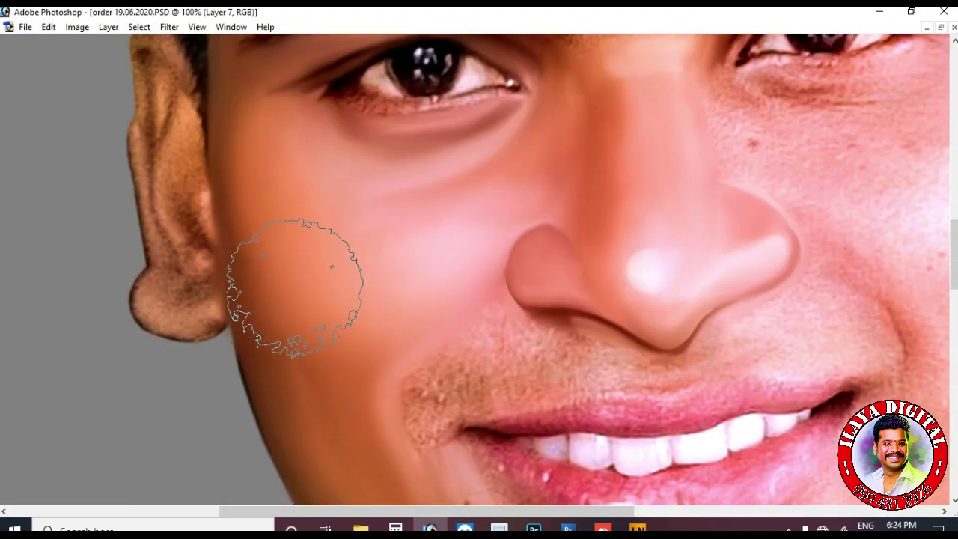
scroll(325, 312, "down", 10)
key("bracketleft")
key("bracketleft")
key("bracketleft")
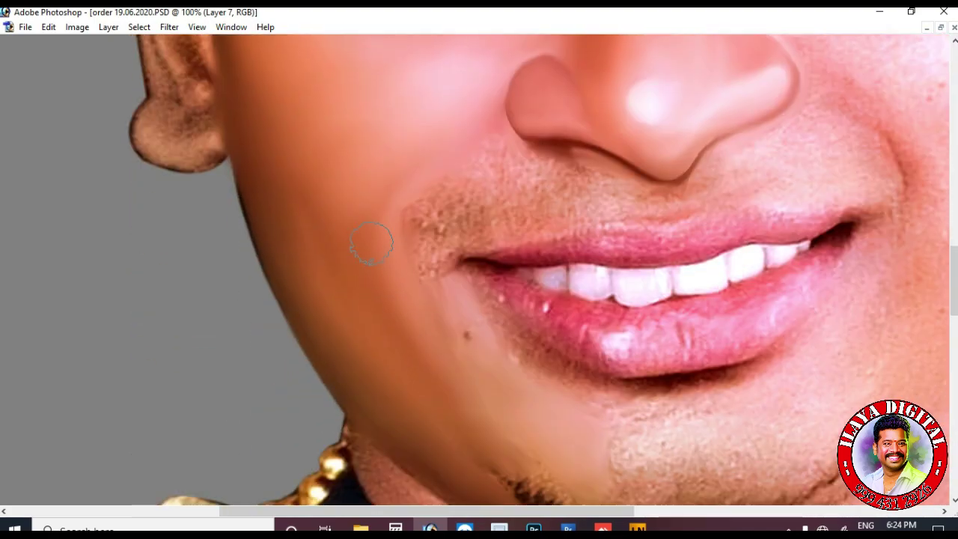
scroll(385, 284, "up", 5)
key("bracketright")
key("bracketright")
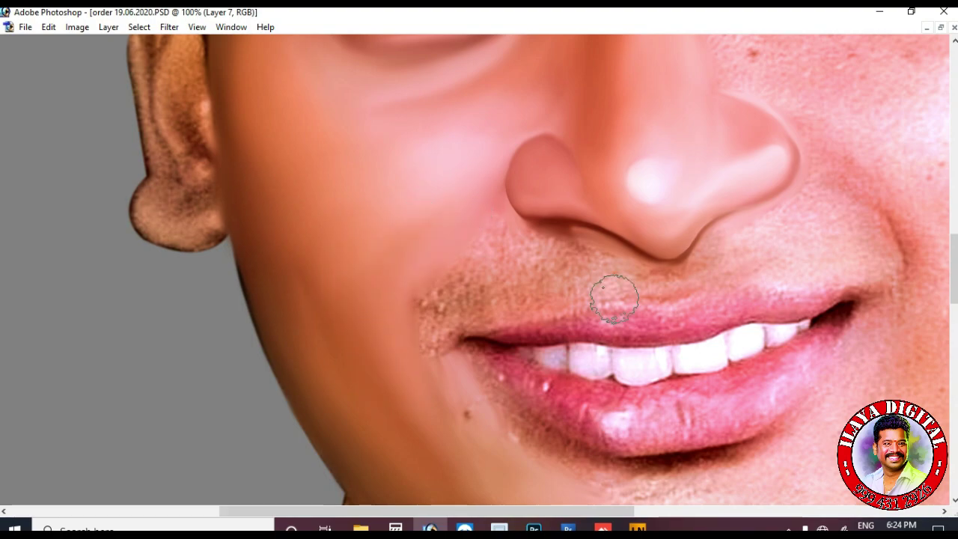
Smudge the rough lower lid rim smooth from the inner to the outer eye corner with a small brush.
scroll(416, 231, "up", 10)
scroll(380, 256, "up", 1)
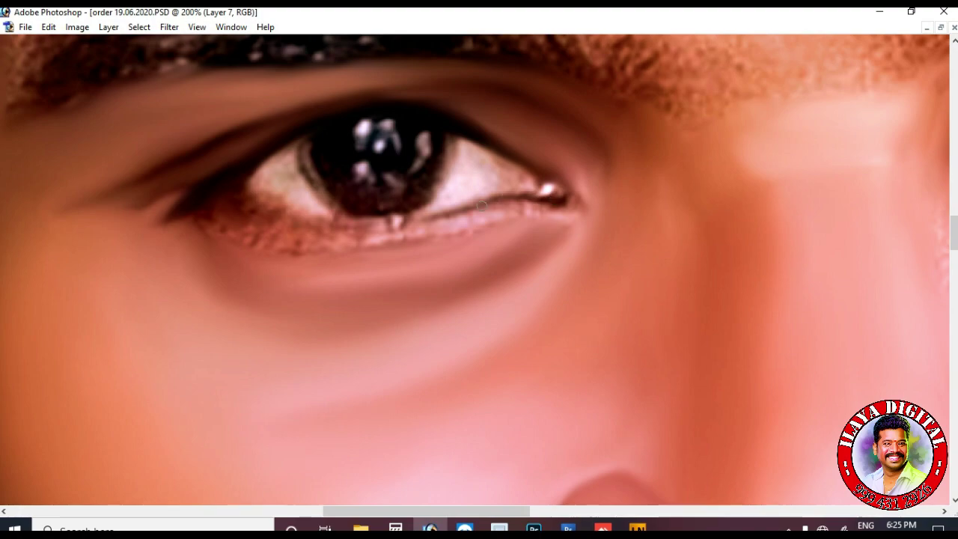
key("bracketleft")
key("bracketleft")
left_click_drag(254, 215, 334, 232)
mouse_move(436, 242)
left_mouse_down()
mouse_move(319, 241)
mouse_move(237, 225)
mouse_move(331, 246)
mouse_move(249, 238)
left_mouse_up()
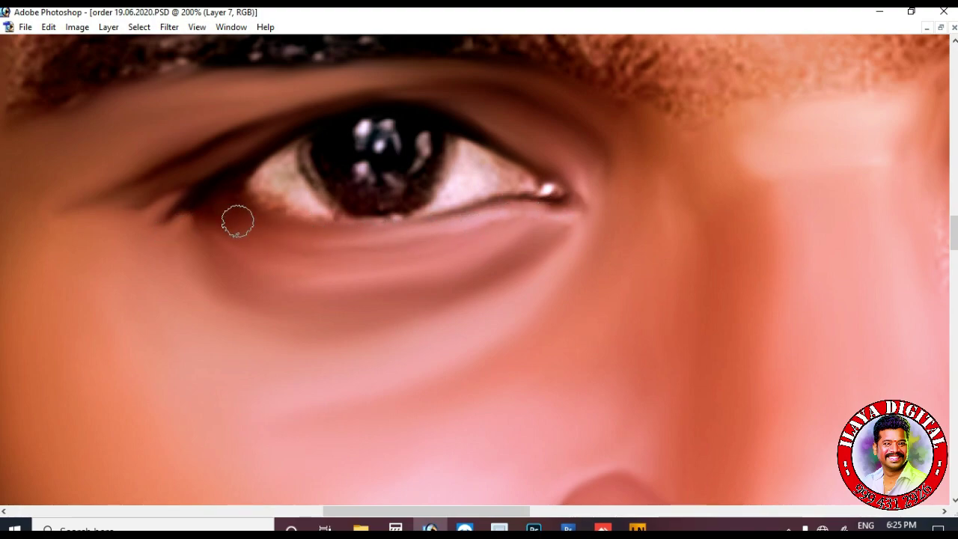
Smudge the white of the eye smooth on both sides of the iris.
scroll(274, 249, "up", 2)
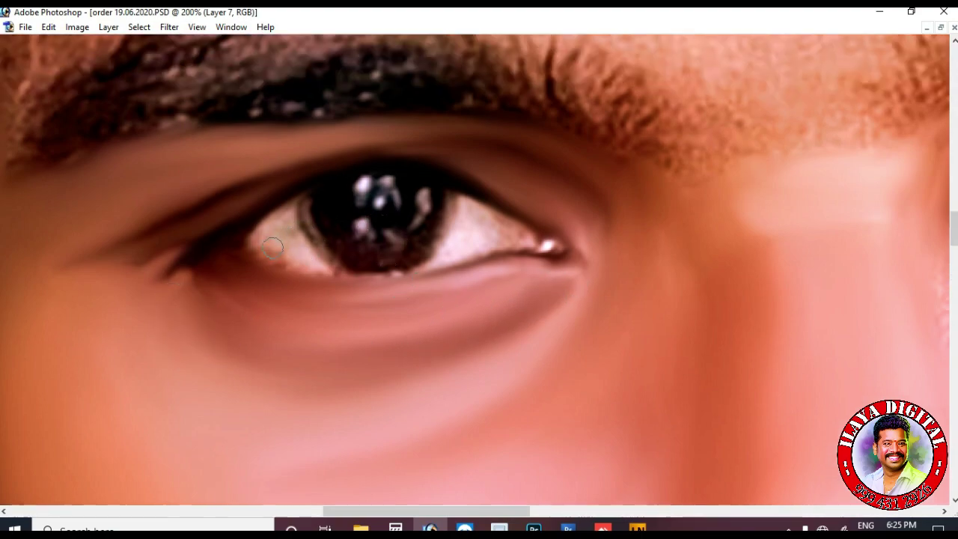
mouse_move(292, 265)
left_mouse_down()
mouse_move(302, 209)
mouse_move(300, 244)
left_mouse_up()
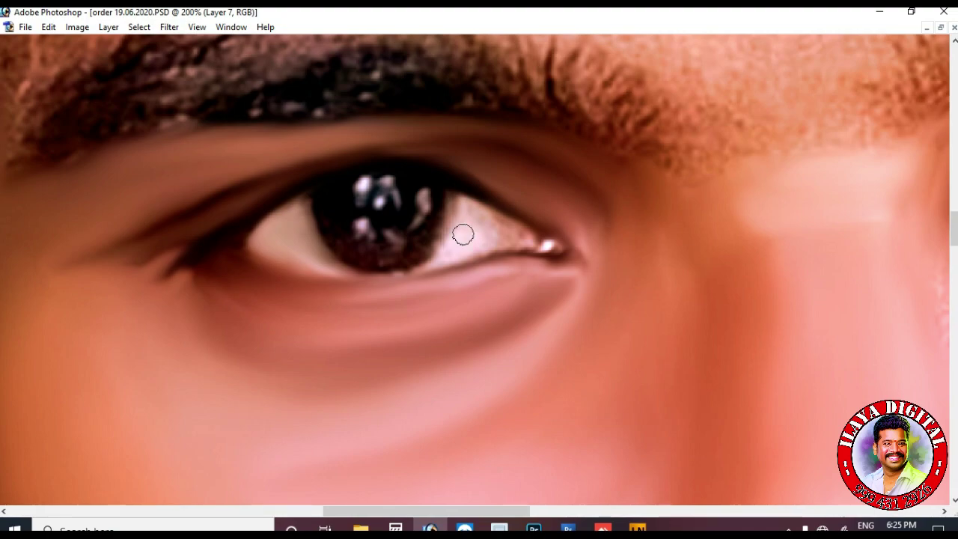
key("ctrl+plus")
key("bracketright")
left_click_drag(470, 239, 517, 230)
mouse_move(468, 187)
left_mouse_down()
mouse_move(537, 225)
mouse_move(564, 226)
left_mouse_up()
Smudge the iris, its reflections and the upper and lower lid edges of the same eye into clean shapes.
left_click_drag(426, 162, 404, 235)
mouse_move(276, 219)
left_mouse_down()
mouse_move(298, 246)
mouse_move(424, 200)
left_mouse_up()
left_click_drag(305, 202, 310, 214)
left_click_drag(397, 167, 394, 181)
mouse_move(309, 121)
left_mouse_down()
mouse_move(329, 160)
mouse_move(394, 150)
mouse_move(369, 194)
mouse_move(312, 223)
mouse_move(360, 205)
mouse_move(384, 210)
left_mouse_up()
left_click_drag(464, 150, 563, 233)
mouse_move(147, 261)
left_mouse_down()
mouse_move(271, 298)
mouse_move(428, 282)
left_mouse_up()
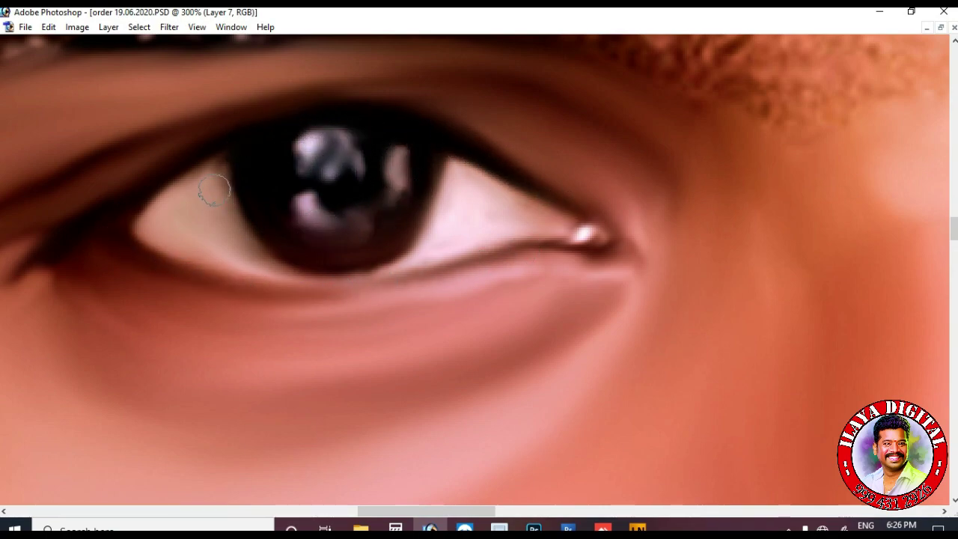
Enlarge the Smudge brush and smooth the forehead skin above the finished eye's brow and between the two eyebrows.
key("ctrl+minus")
key("ctrl+minus")
key("ctrl+minus")
key("ctrl+minus")
scroll(402, 195, "down", 1)
key("ctrl+plus")
key("ctrl+plus")
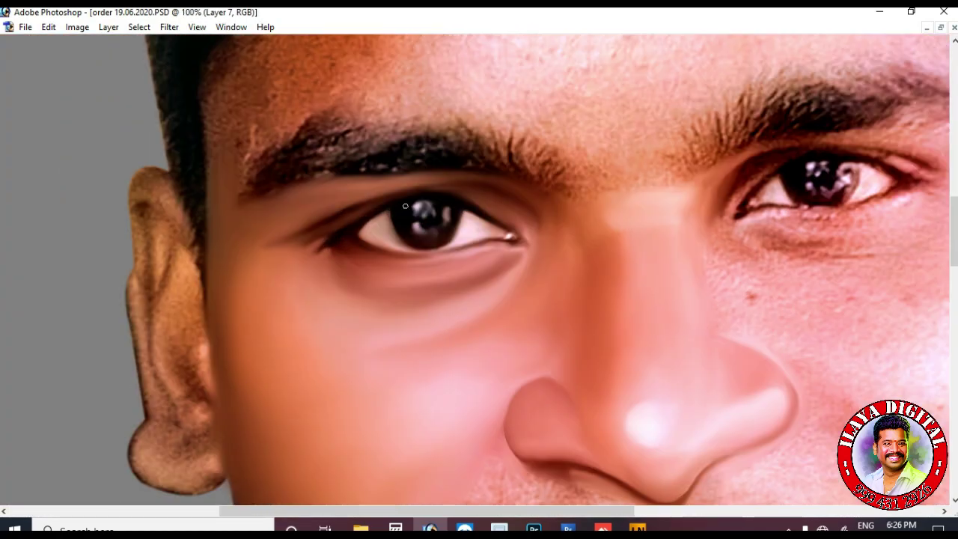
scroll(402, 194, "up", 3)
scroll(402, 195, "up", 2)
key("bracketright")
key("bracketright")
key("bracketright")
key("bracketright")
key("bracketright")
left_click_drag(312, 169, 410, 141)
mouse_move(379, 225)
left_mouse_down()
mouse_move(513, 252)
mouse_move(595, 298)
mouse_move(677, 307)
left_mouse_up()
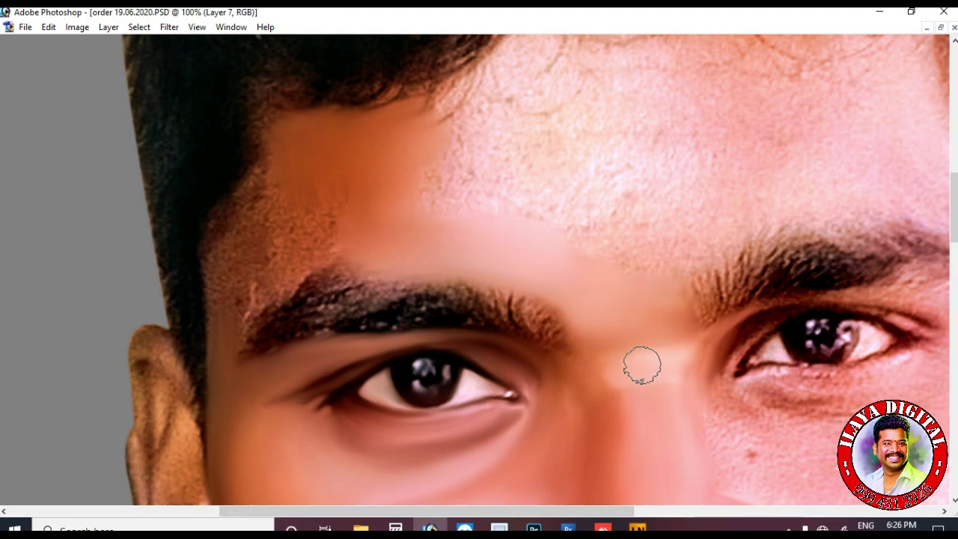
Smudge the temple smooth between the hairline and the outer end of the eyebrow.
scroll(265, 184, "down", 2)
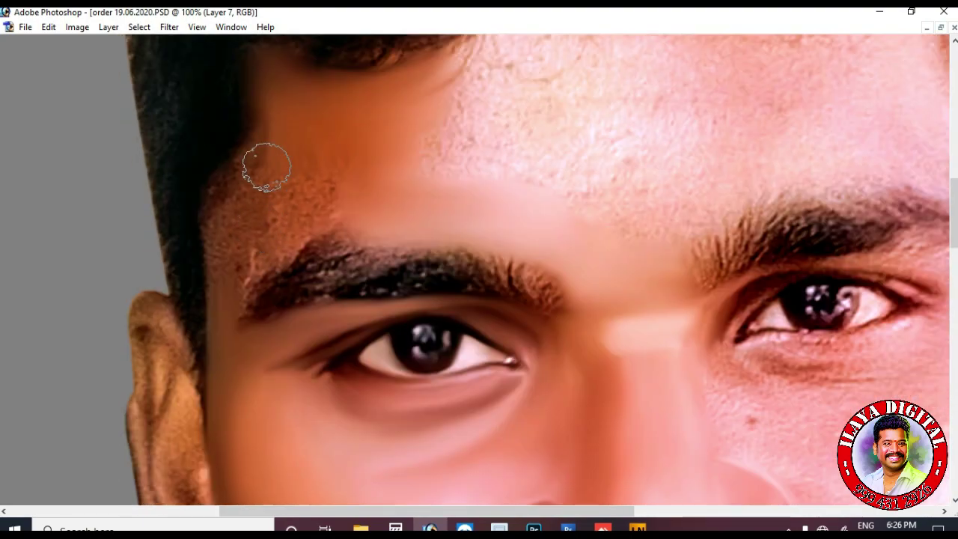
mouse_move(228, 295)
left_mouse_down()
mouse_move(256, 262)
mouse_move(249, 269)
mouse_move(341, 226)
mouse_move(419, 219)
left_mouse_up()
left_click_drag(251, 211, 300, 171)
scroll(246, 238, "down", 2)
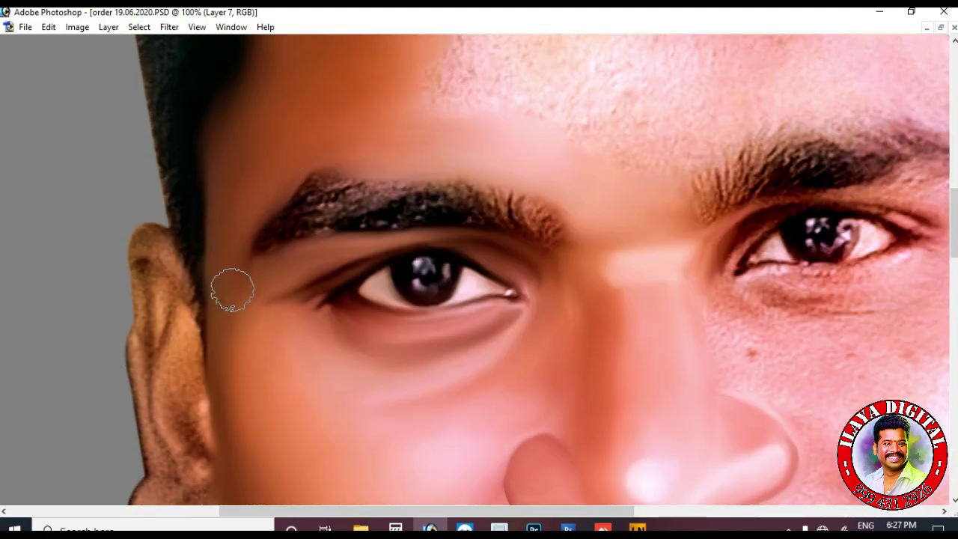
Smudge the middle of the forehead smooth up to the hairline with a much larger brush.
scroll(232, 293, "up", 4)
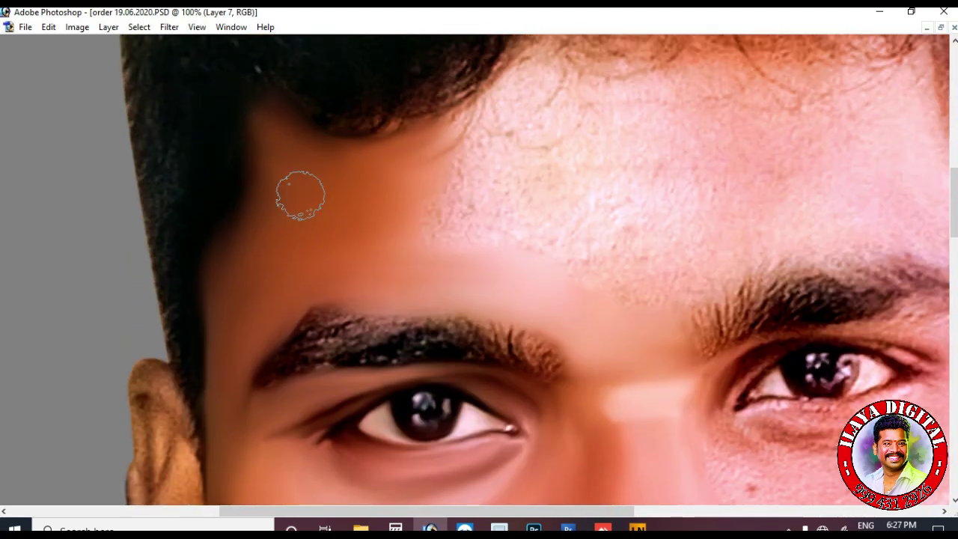
key("bracketright")
key("bracketright")
key("bracketright")
key("bracketright")
key("bracketright")
left_click_drag(472, 184, 524, 115)
left_click_drag(398, 173, 503, 119)
left_click_drag(425, 230, 527, 231)
key("bracketright")
left_click_drag(387, 203, 575, 243)
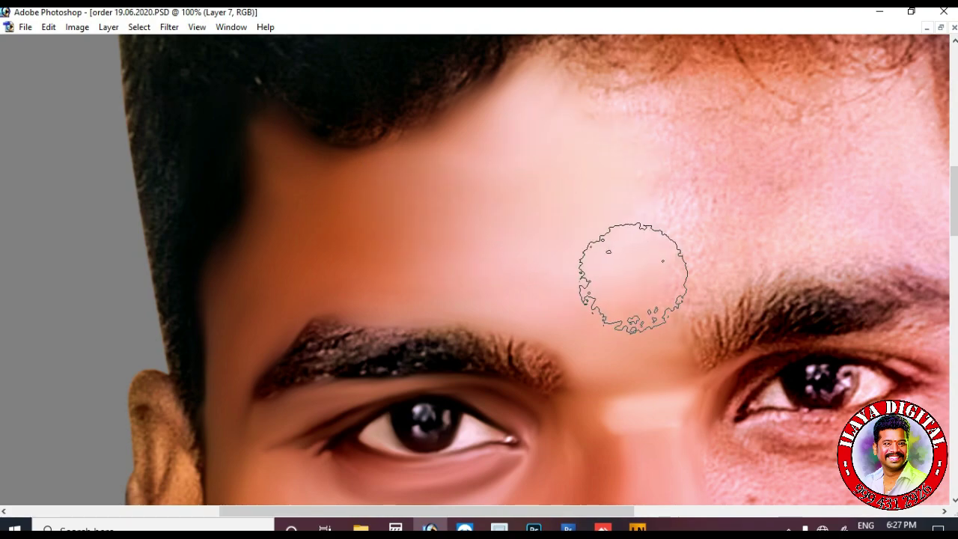
Reduce the Smudge brush slightly and smooth the unfinished side of the forehead out to the hairline and temple.
key("bracketleft")
mouse_move(779, 183)
left_mouse_down()
mouse_move(328, 218)
mouse_move(269, 133)
mouse_move(90, 146)
mouse_move(257, 124)
mouse_move(85, 150)
mouse_move(442, 120)
mouse_move(274, 124)
mouse_move(297, 156)
left_mouse_up()
scroll(297, 157, "down", 3)
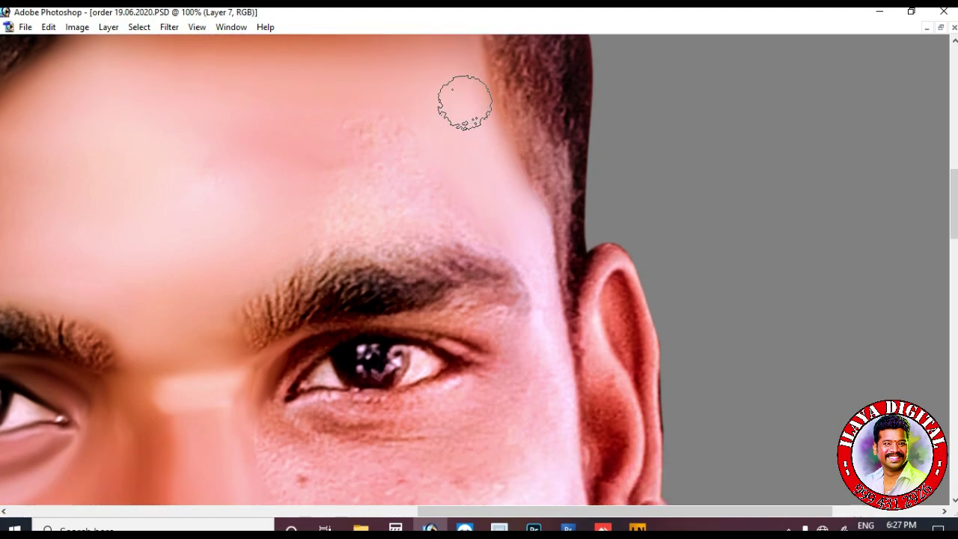
Smudge the unfinished cheek smooth from the side of the nose out to the face edge, using a smaller brush for the inner area.
scroll(539, 278, "down", 15)
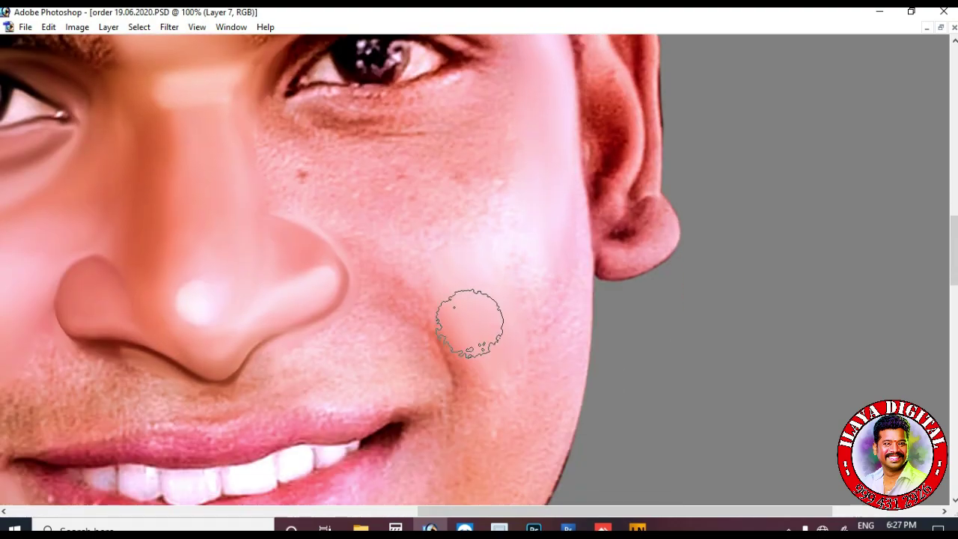
mouse_move(470, 323)
left_mouse_down()
mouse_move(455, 248)
mouse_move(528, 315)
left_mouse_up()
scroll(529, 315, "up", 2)
key("bracketleft")
key("bracketleft")
key("bracketleft")
mouse_move(288, 210)
left_mouse_down()
mouse_move(428, 254)
mouse_move(397, 234)
mouse_move(484, 244)
left_mouse_up()
key("bracketright")
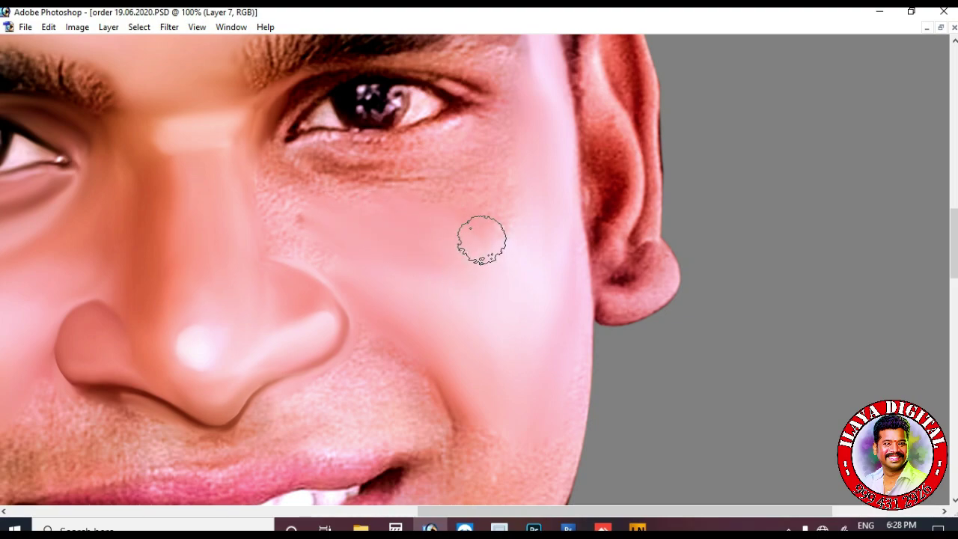
Smudge the remaining forehead skin above the untreated eye's brow smooth, varying the brush size between the brow edge and the open area.
scroll(470, 220, "up", 12)
left_click_drag(257, 183, 300, 218)
key("bracketleft")
key("bracketleft")
key("bracketleft")
left_click_drag(221, 274, 492, 225)
key("bracketright")
key("bracketright")
key("bracketright")
left_click_drag(419, 202, 360, 173)
key("bracketright")
key("bracketright")
key("bracketright")
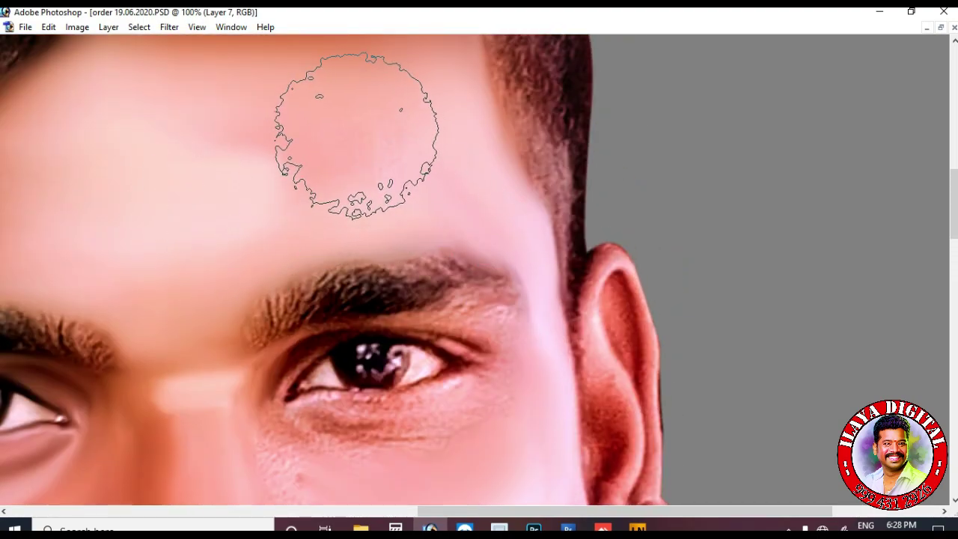
key("bracketleft")
key("bracketleft")
key("bracketleft")
key("bracketleft")
Smudge the skin around the second eye's inner corner and its upper eyelid smooth up to the eyebrow.
scroll(335, 333, "down", 8)
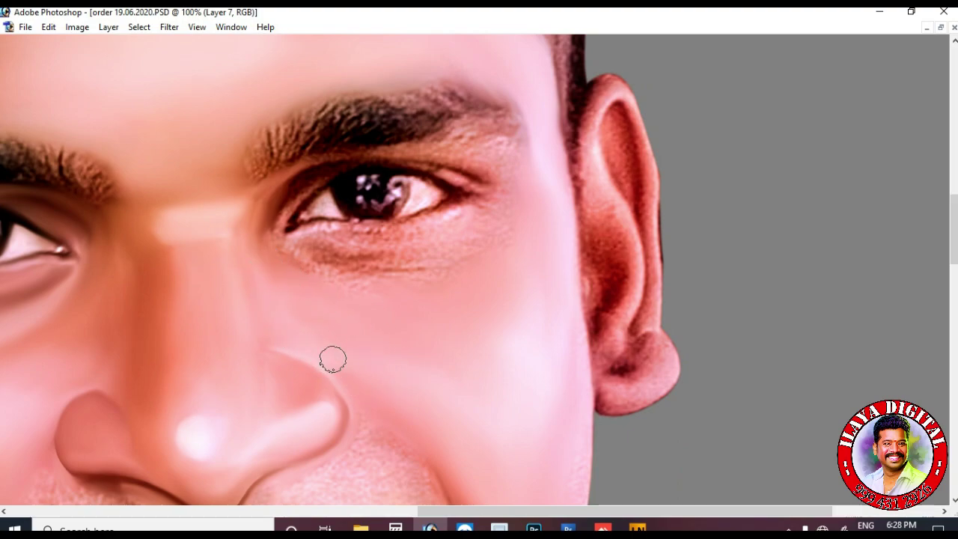
scroll(487, 274, "down", 5)
scroll(291, 238, "up", 4)
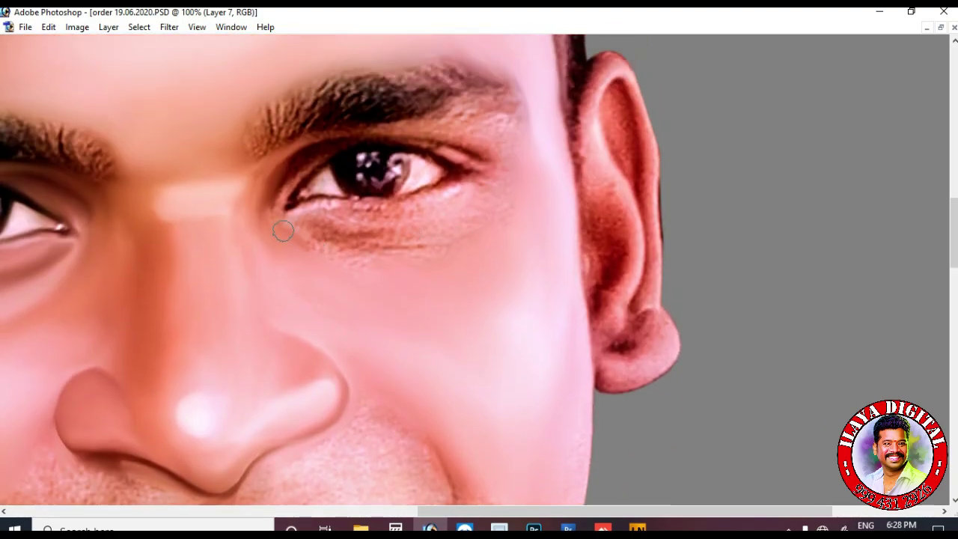
key("ctrl+plus")
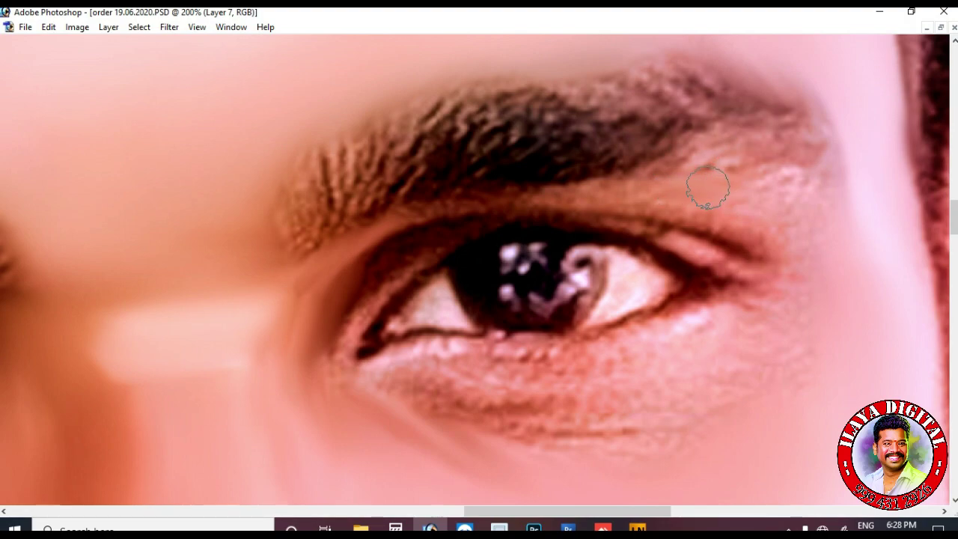
scroll(122, 260, "down", 2)
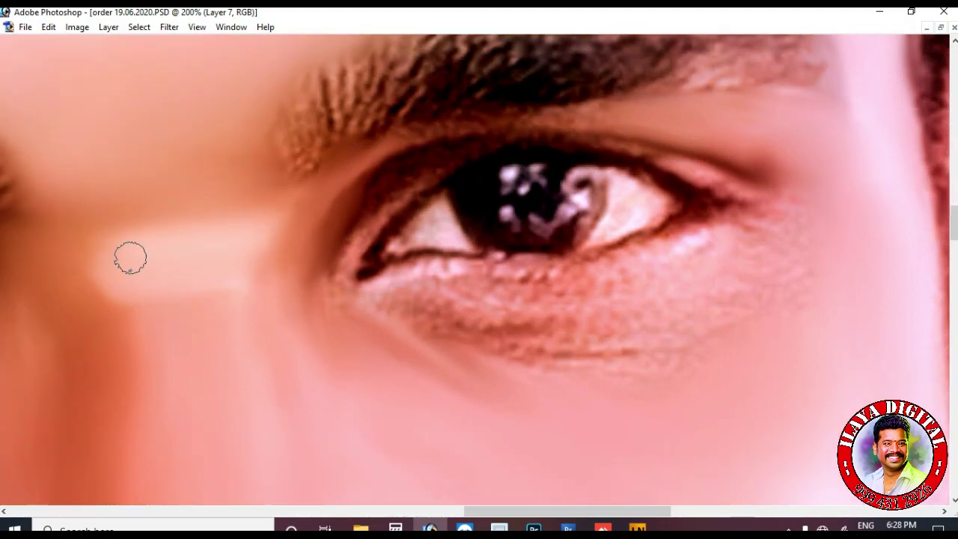
scroll(350, 275, "down", 1)
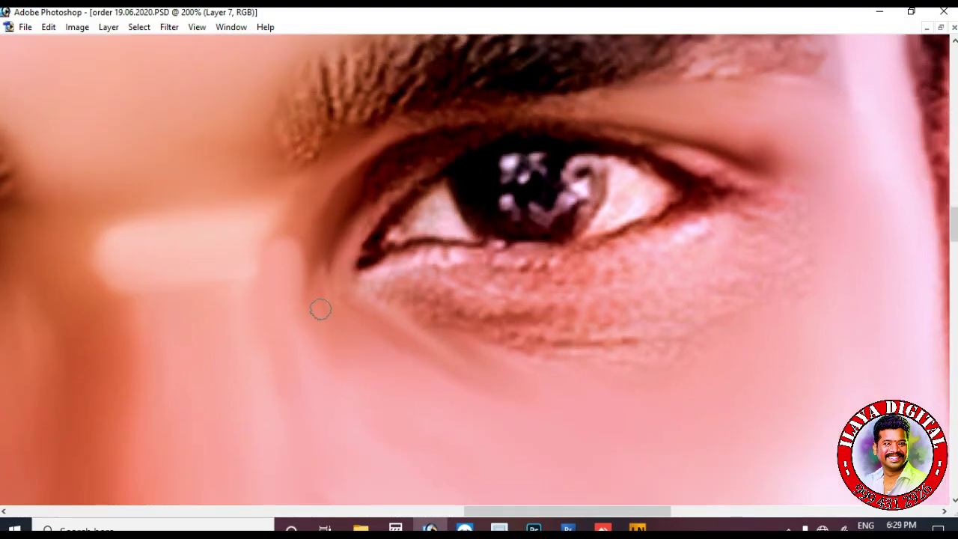
mouse_move(384, 182)
left_mouse_down()
mouse_move(478, 142)
mouse_move(610, 136)
mouse_move(707, 163)
mouse_move(775, 154)
left_mouse_up()
left_click_drag(497, 105, 655, 83)
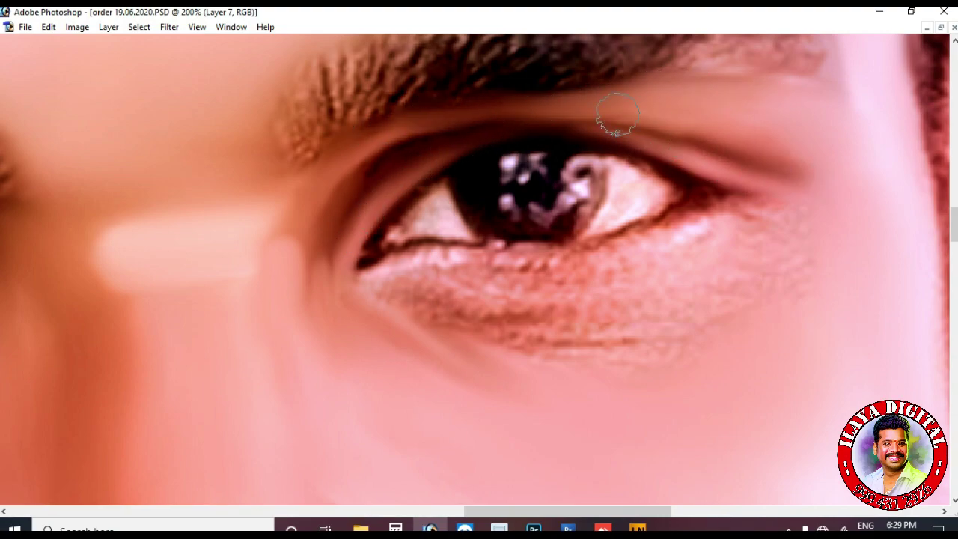
Smudge the wrinkled skin beneath the second eye smooth from the inner corner to the outer corner.
scroll(441, 144, "down", 1)
mouse_move(389, 228)
left_mouse_down()
mouse_move(420, 221)
mouse_move(551, 232)
mouse_move(705, 187)
mouse_move(687, 203)
mouse_move(798, 187)
left_mouse_up()
mouse_move(509, 262)
left_mouse_down()
mouse_move(569, 256)
mouse_move(724, 210)
mouse_move(572, 247)
left_mouse_up()
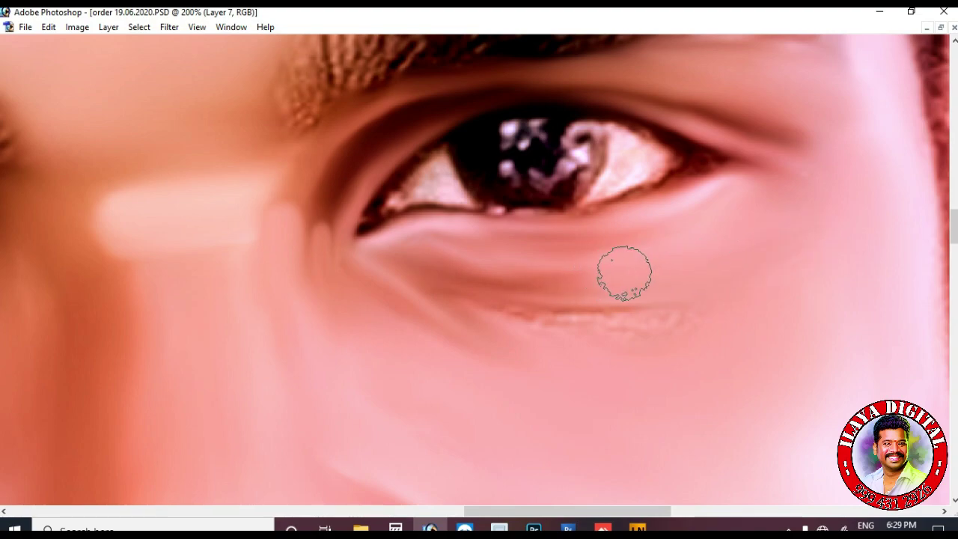
left_click_drag(581, 317, 637, 320)
Smudge the second eye's lid edges, whites, iris and reflections into clean, soft shapes.
key("ctrl+plus")
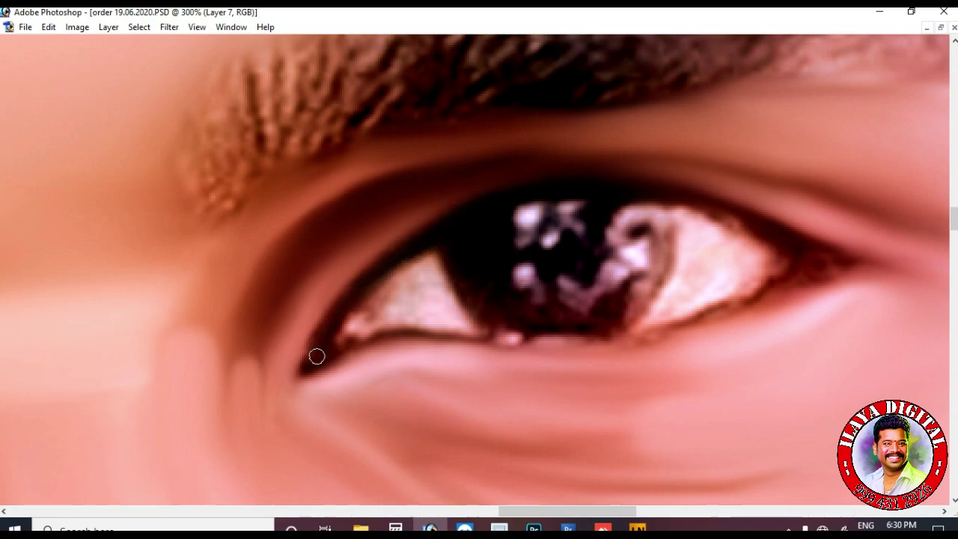
left_click_drag(446, 335, 536, 333)
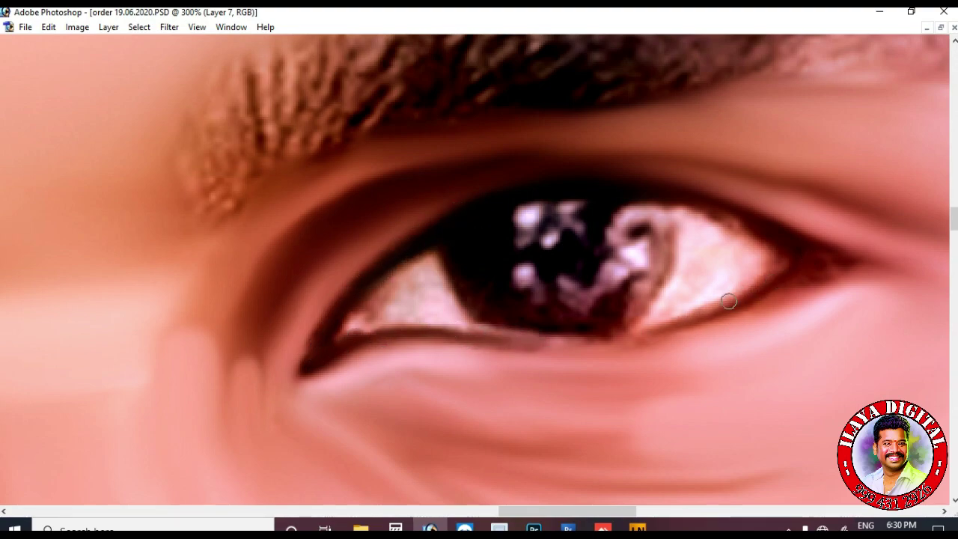
mouse_move(705, 237)
left_mouse_down()
mouse_move(694, 263)
mouse_move(733, 238)
mouse_move(746, 250)
mouse_move(703, 290)
mouse_move(749, 291)
left_mouse_up()
mouse_move(631, 274)
left_mouse_down()
mouse_move(526, 311)
mouse_move(614, 307)
mouse_move(645, 276)
left_mouse_up()
mouse_move(644, 194)
left_mouse_down()
mouse_move(736, 220)
mouse_move(775, 254)
mouse_move(659, 265)
mouse_move(640, 298)
mouse_move(642, 283)
left_mouse_up()
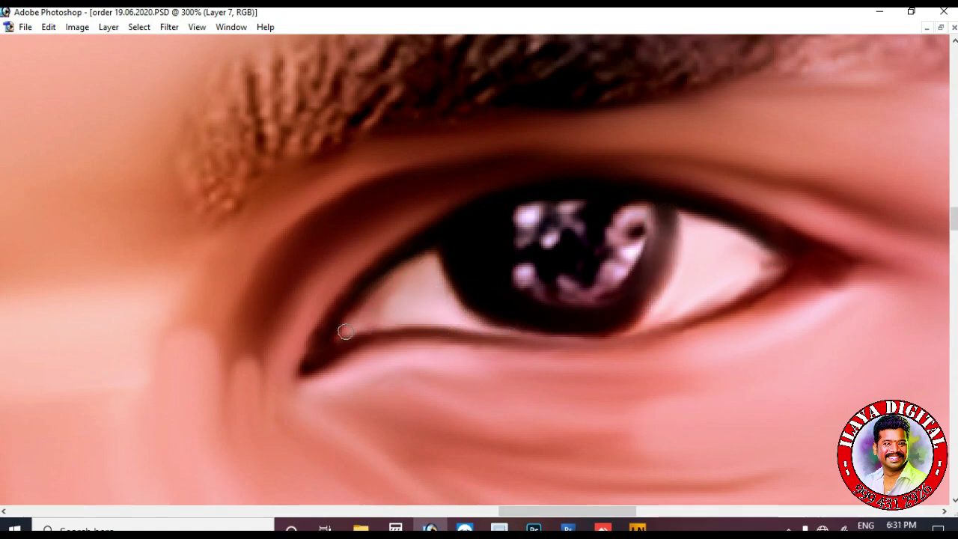
left_click_drag(777, 275, 717, 312)
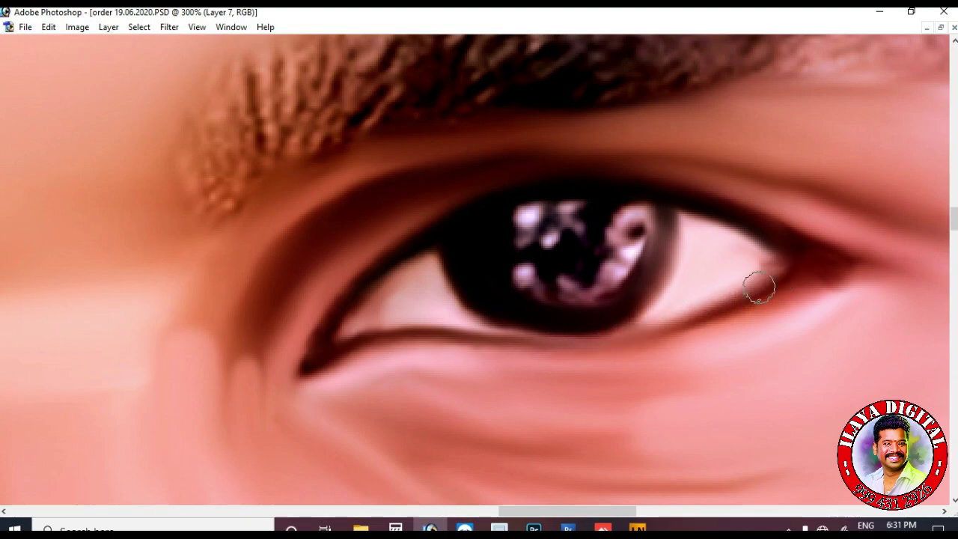
mouse_move(685, 221)
left_mouse_down()
mouse_move(751, 246)
mouse_move(727, 287)
left_mouse_up()
key("bracketright")
mouse_move(634, 225)
left_mouse_down()
mouse_move(528, 285)
mouse_move(557, 222)
left_mouse_up()
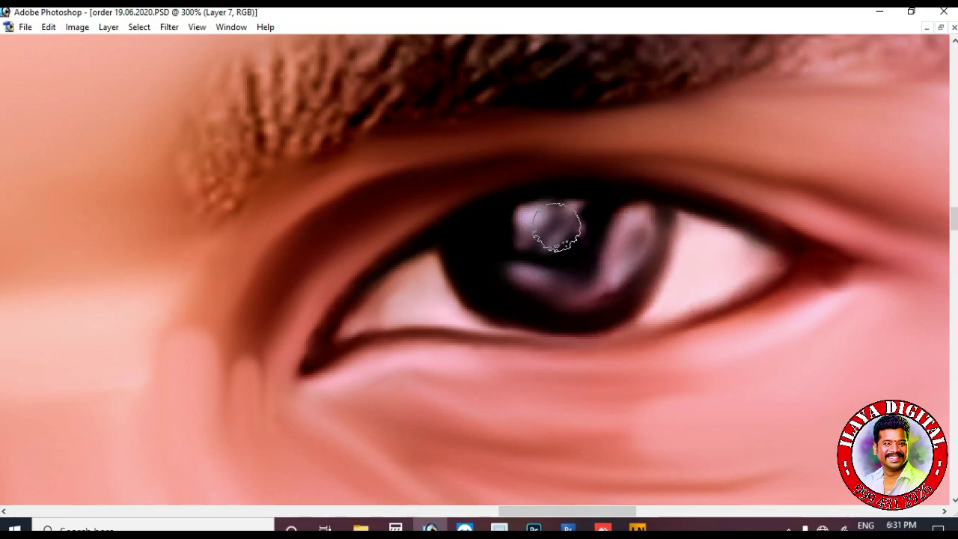
Show the layer list and toggle Layer 7's visibility to compare the face with and without the retouching.
key("ctrl+plus")
key("ctrl+plus")
key("ctrl+plus")
key("ctrl+minus")
key("ctrl+minus")
key("ctrl+minus")
key("ctrl+minus")
key("ctrl+minus")
key("ctrl+minus")
key("ctrl+minus")
scroll(486, 426, "down", 3)
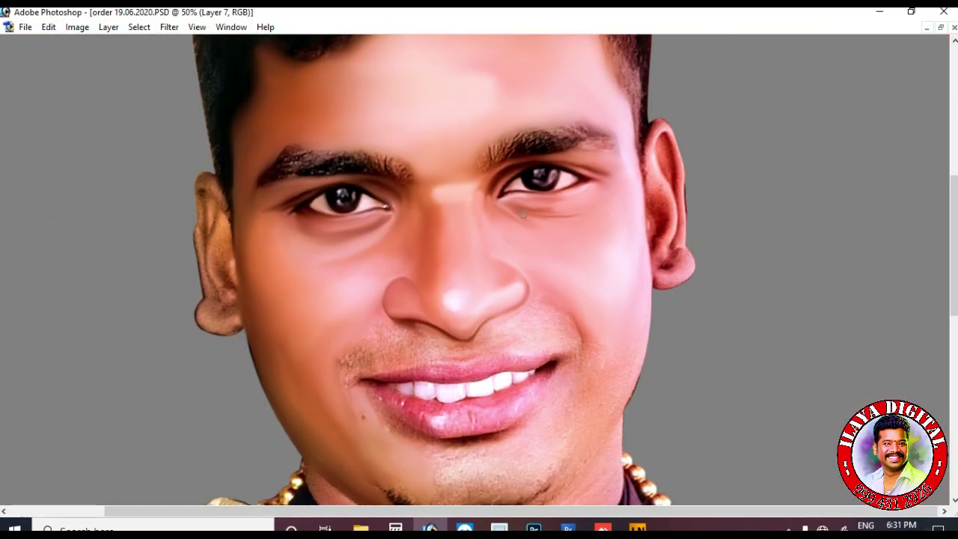
key("F7")
left_click(820, 107)
left_click(820, 107)
left_click(821, 107)
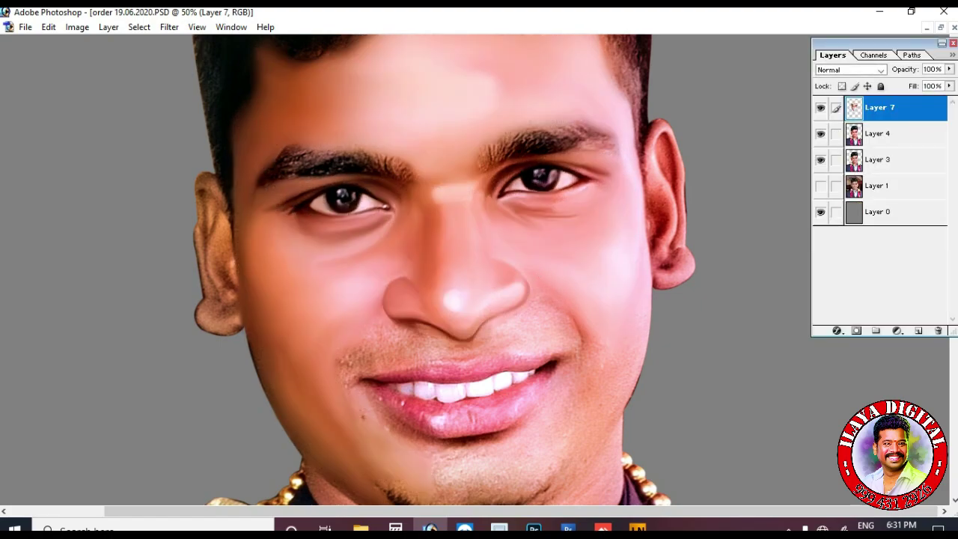
Refine the eyelid crease and outer corner of the second eye with a much smaller Smudge brush.
left_click_drag(497, 132, 652, 213)
key("[")
key("[")
key("[")
key("[")
key("[")
key("[")
key("[")
mouse_move(490, 230)
left_mouse_down()
mouse_move(592, 267)
mouse_move(450, 215)
mouse_move(538, 262)
mouse_move(604, 278)
left_mouse_up()
left_click_drag(467, 211, 560, 228)
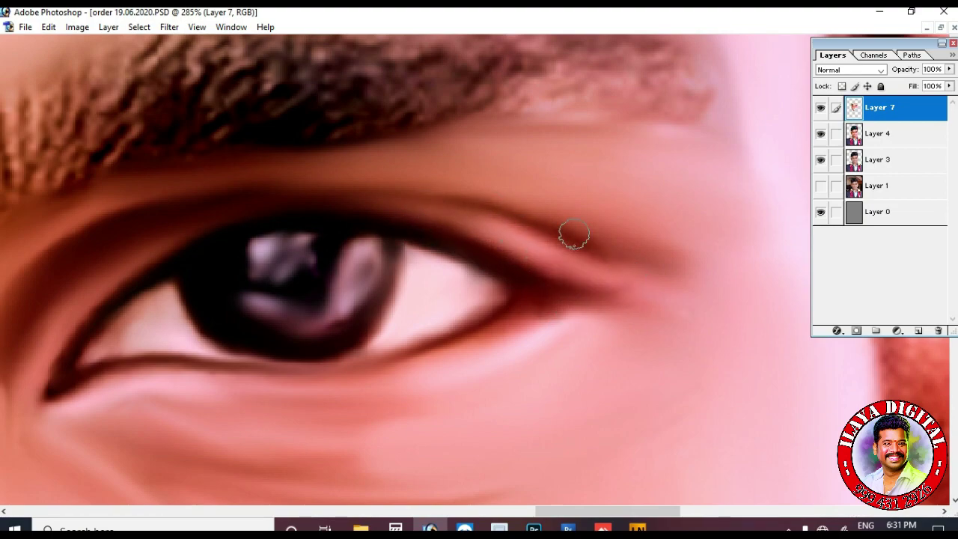
Examine the retouched eyes, nose and forehead with the whole face in view.
key("ctrl+minus")
key("ctrl+minus")
key("ctrl+minus")
key("ctrl+minus")
scroll(627, 441, "down", 3)
scroll(627, 441, "up", 2)
Enlarge the Smudge brush, display the selection outline and smooth the chin skin between the lower lip and the beard line.
key("bracketright")
key("bracketright")
key("bracketright")
key("bracketright")
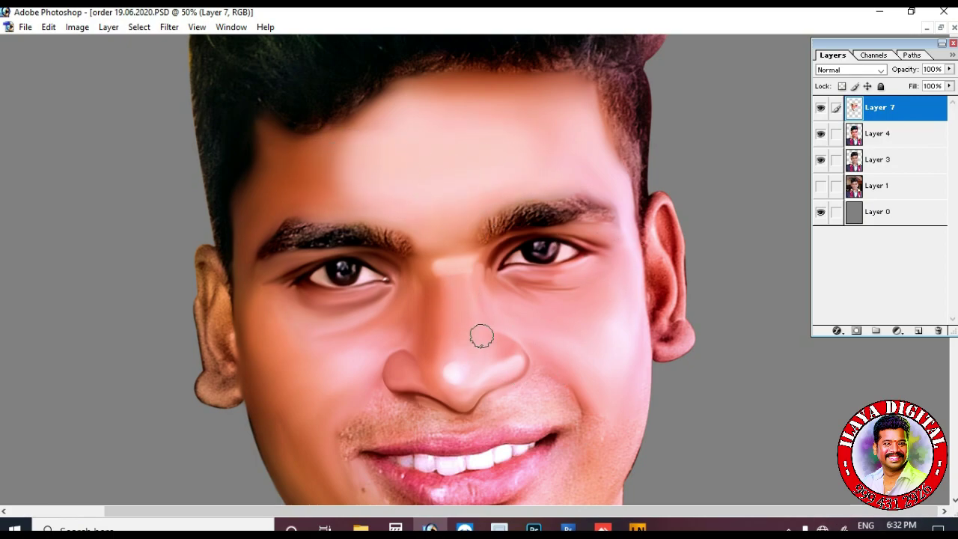
scroll(481, 336, "down", 3)
key("ctrl+h")
key("ctrl+plus")
key("ctrl+plus")
scroll(574, 271, "down", 3)
scroll(391, 334, "down", 1)
key("bracketright")
key("bracketright")
key("bracketright")
mouse_move(243, 281)
left_mouse_down()
mouse_move(327, 316)
mouse_move(466, 285)
mouse_move(406, 265)
mouse_move(419, 303)
left_mouse_up()
Smudge the lower cheek beside the lighter mouth corner smooth out to the jaw outline.
scroll(536, 243, "up", 4)
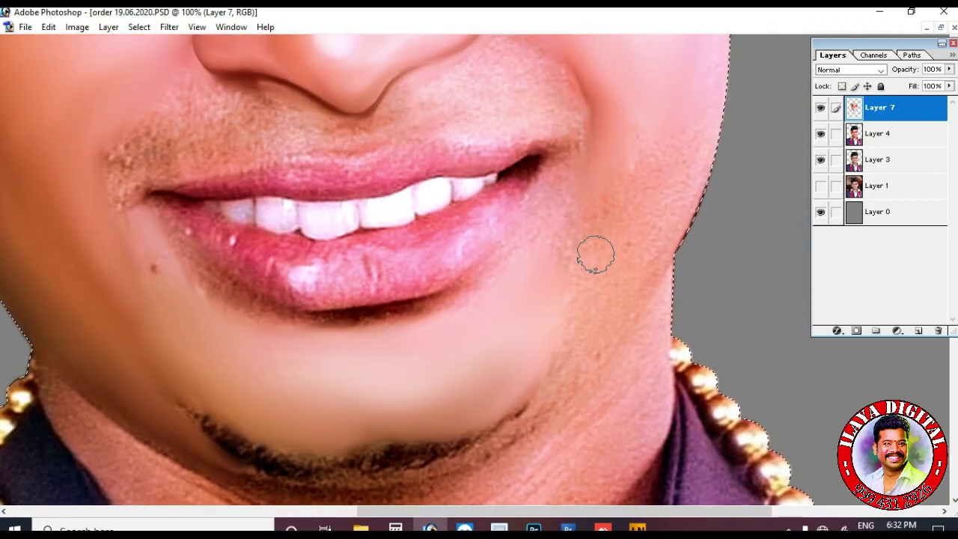
scroll(576, 224, "up", 4)
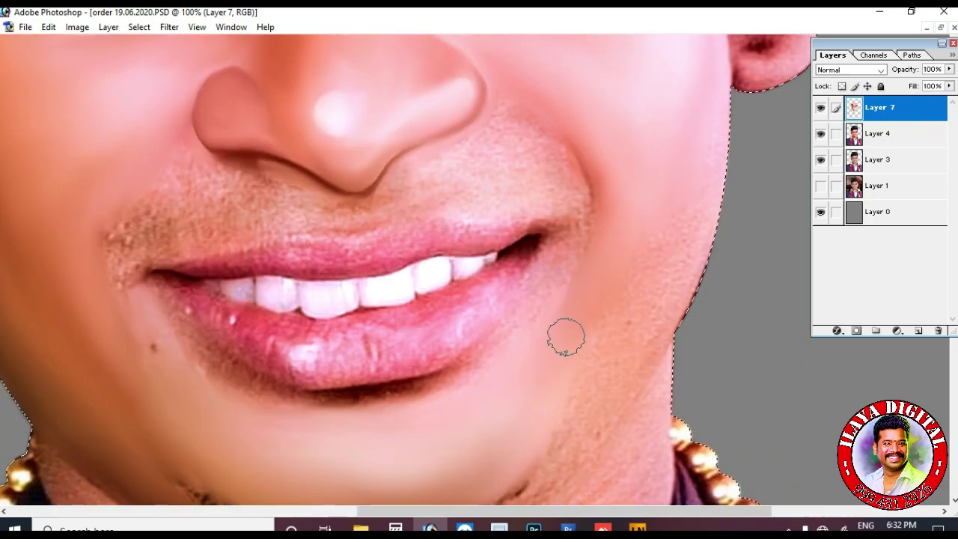
scroll(680, 287, "up", 5)
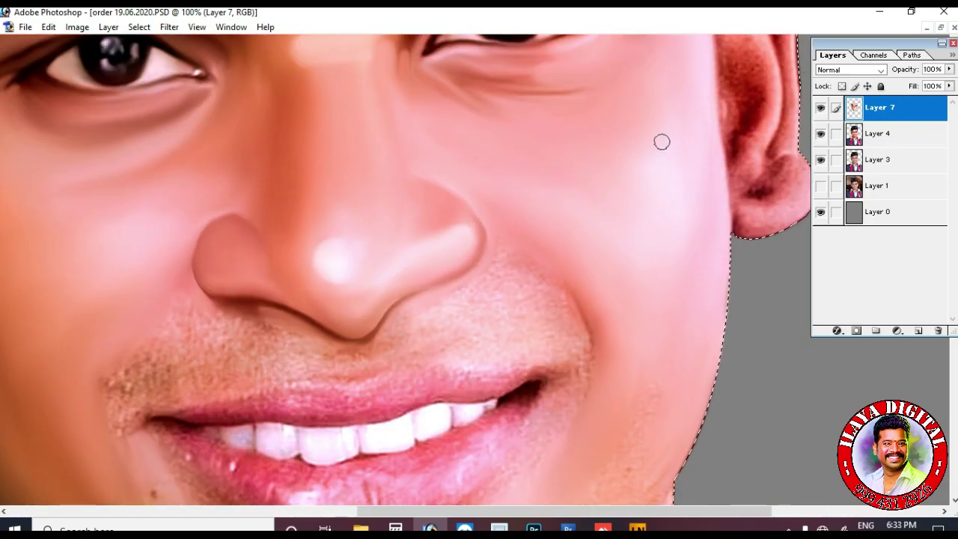
scroll(663, 274, "down", 6)
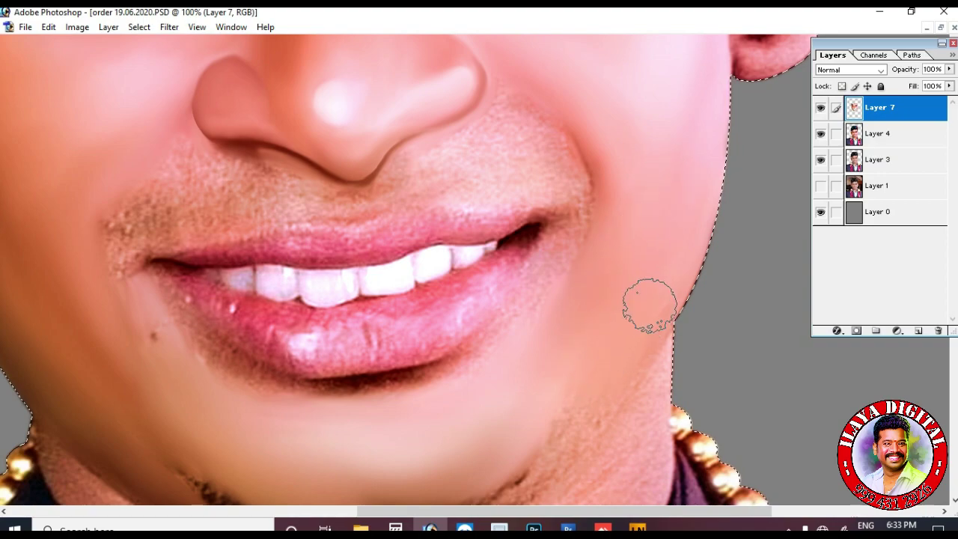
Smudge the jawline, the underside of the chin and the upper neck smooth, enlarging the brush gradually.
scroll(507, 332, "down", 5)
left_click(198, 338)
left_click_drag(541, 335, 610, 263)
key("bracketright")
key("bracketright")
mouse_move(629, 326)
left_mouse_down()
mouse_move(660, 281)
mouse_move(655, 220)
left_mouse_up()
key("bracketright")
left_click_drag(610, 310, 539, 392)
scroll(539, 391, "down", 2)
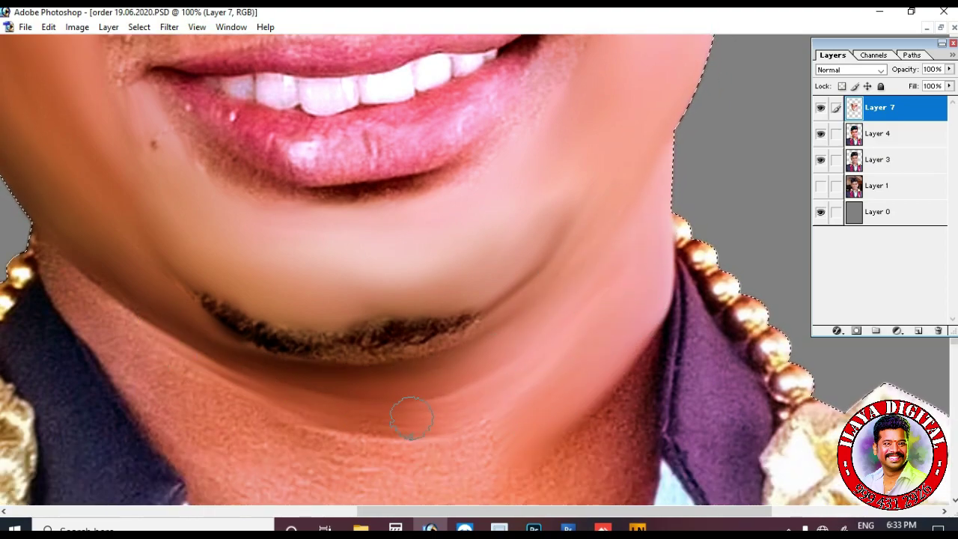
Smudge the neck and upper chest skin smooth down to the point of the open shirt collar.
scroll(235, 279, "down", 2)
scroll(175, 288, "down", 3)
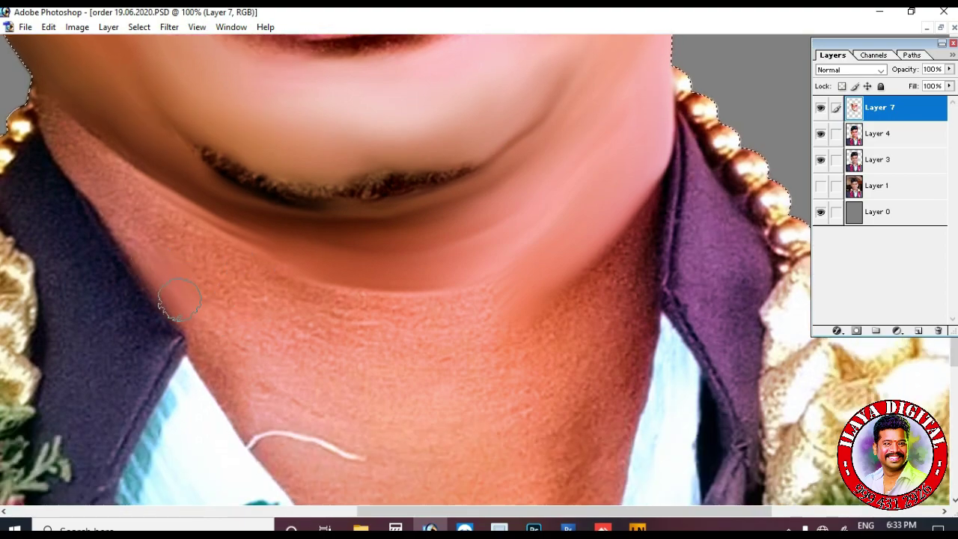
mouse_move(258, 426)
left_mouse_down()
mouse_move(282, 441)
mouse_move(218, 298)
mouse_move(306, 301)
mouse_move(291, 337)
mouse_move(507, 420)
left_mouse_up()
key("]")
key("]")
key("]")
scroll(350, 390, "down", 3)
scroll(513, 427, "down", 5)
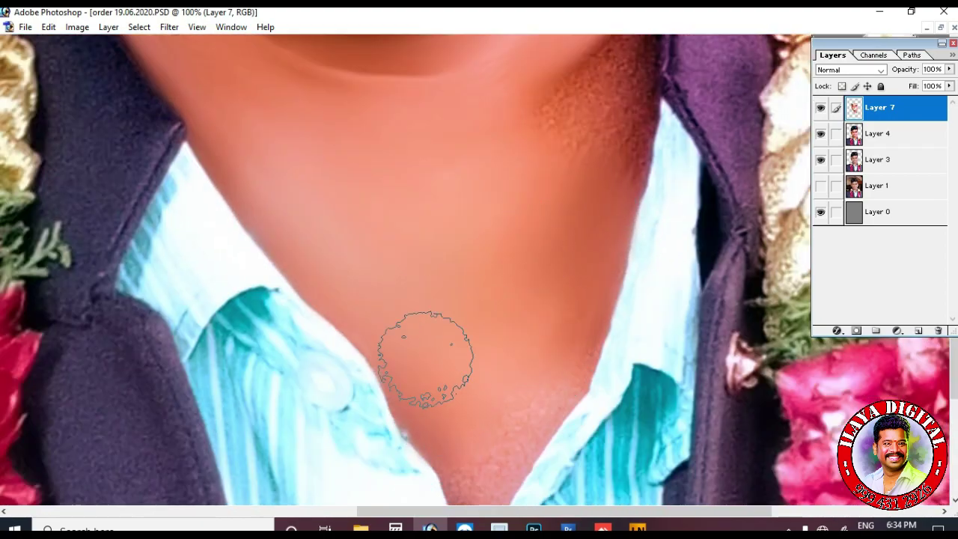
key("bracketleft")
key("bracketleft")
scroll(548, 297, "down", 3)
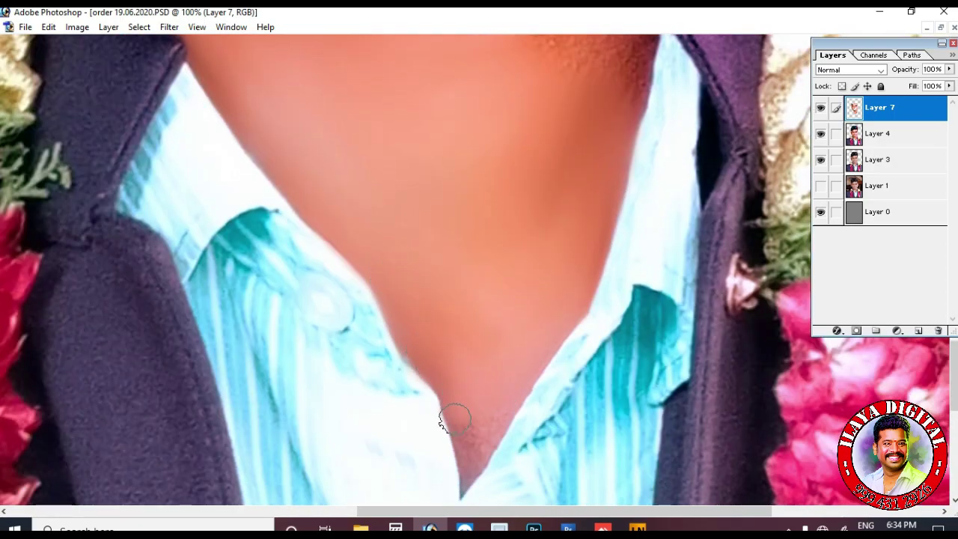
Smudge the grainy shadow on the neck beside the purple collar into the surrounding skin with a larger brush.
scroll(466, 466, "up", 12)
key("bracketright")
key("bracketright")
key("bracketright")
key("bracketright")
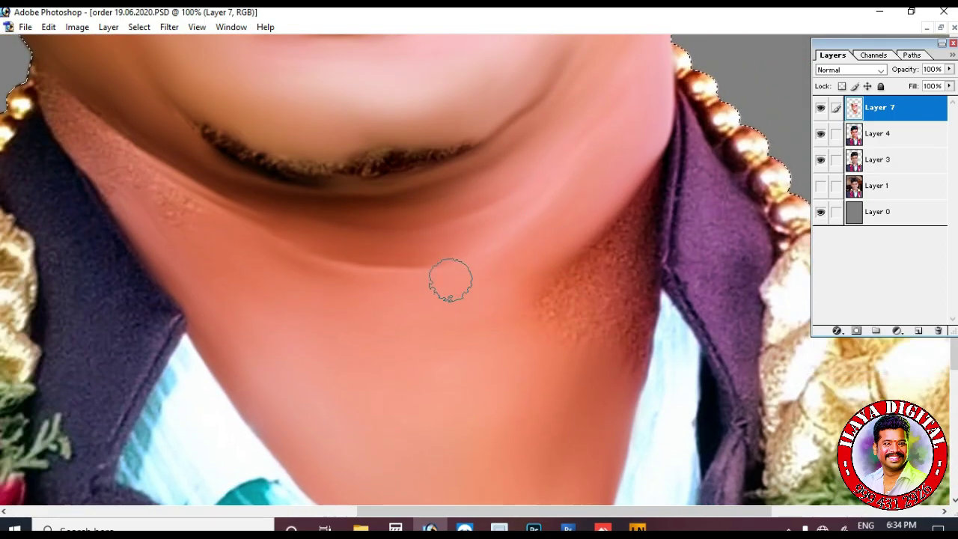
key("bracketright")
key("bracketright")
key("bracketright")
key("bracketright")
key("bracketright")
left_click_drag(607, 286, 523, 341)
key("bracketright")
left_click_drag(384, 316, 600, 431)
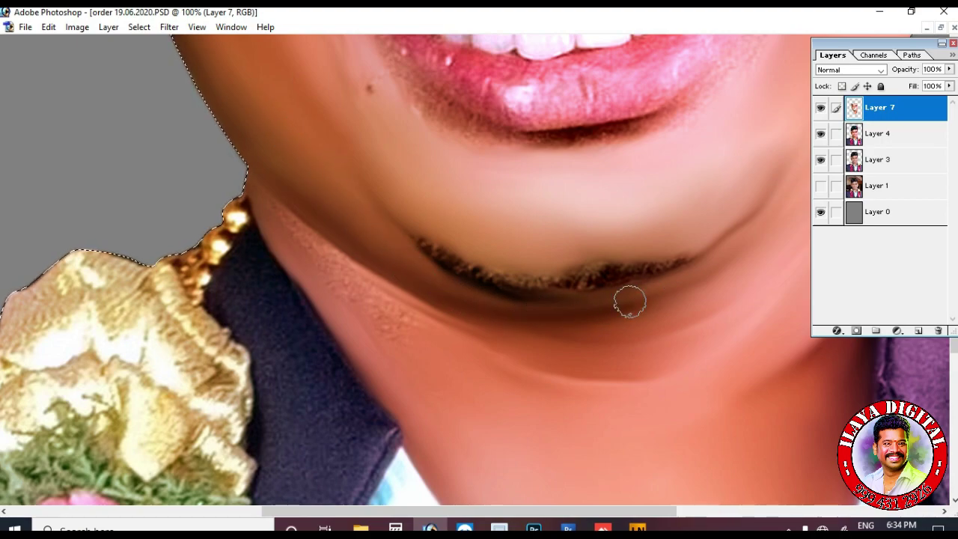
Smudge the crease under the chin and the grainy neck skin beside the dark blue collar smooth.
left_click_drag(710, 268, 757, 185)
key("bracketright")
scroll(402, 454, "down", 5)
scroll(345, 440, "up", 6)
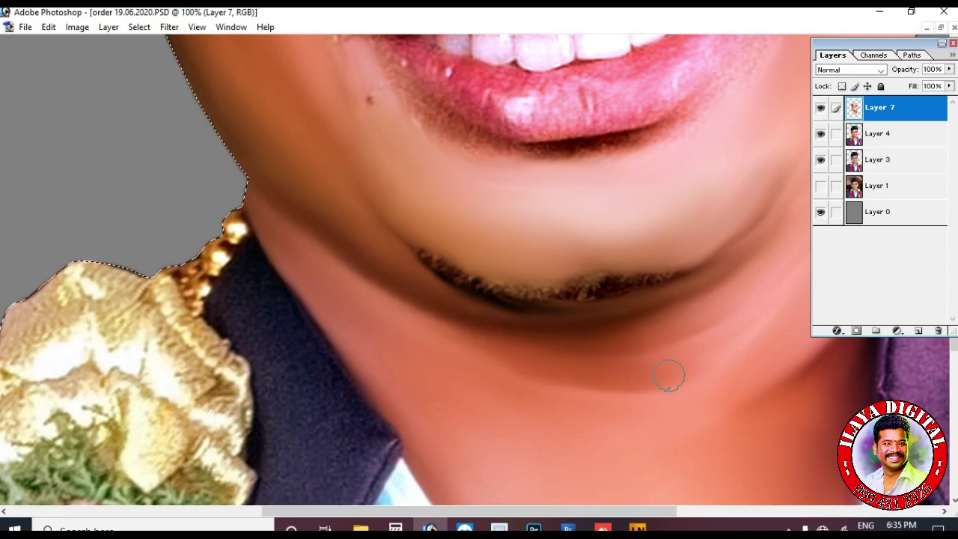
Smudge the rim, inner folds and lobe of the ear on the darker side of the face smooth.
scroll(469, 401, "up", 10)
scroll(381, 297, "left", 4)
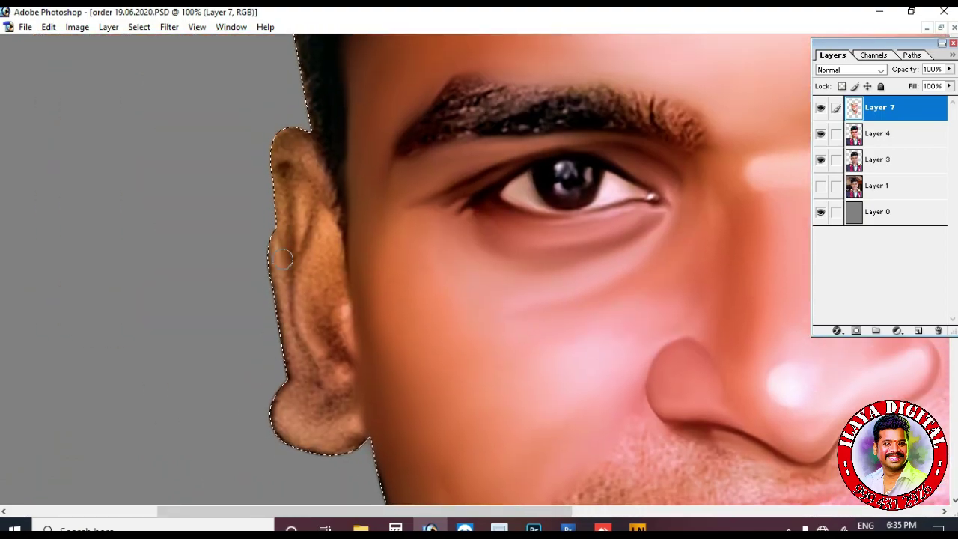
mouse_move(287, 171)
left_mouse_down()
mouse_move(319, 160)
mouse_move(290, 154)
mouse_move(320, 211)
mouse_move(336, 179)
mouse_move(339, 255)
left_mouse_up()
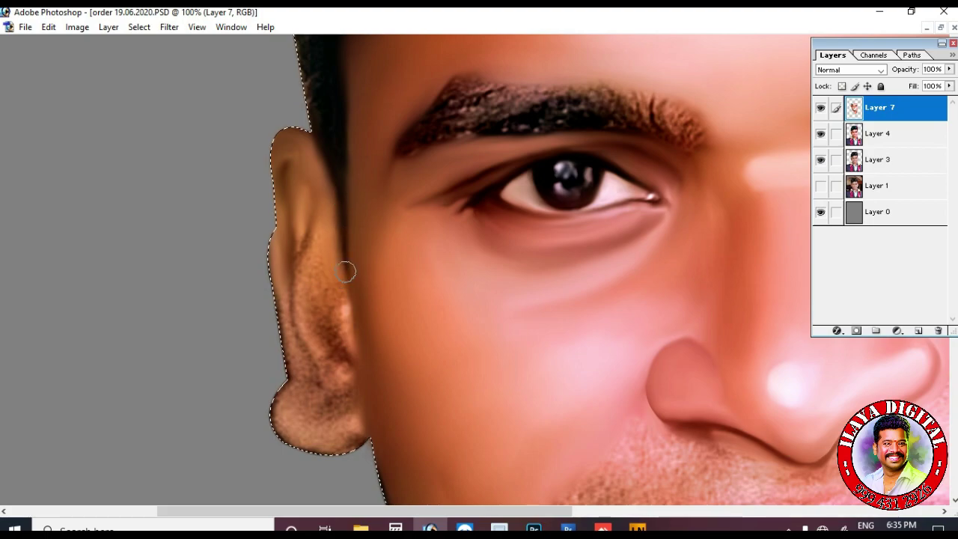
scroll(335, 244, "down", 3)
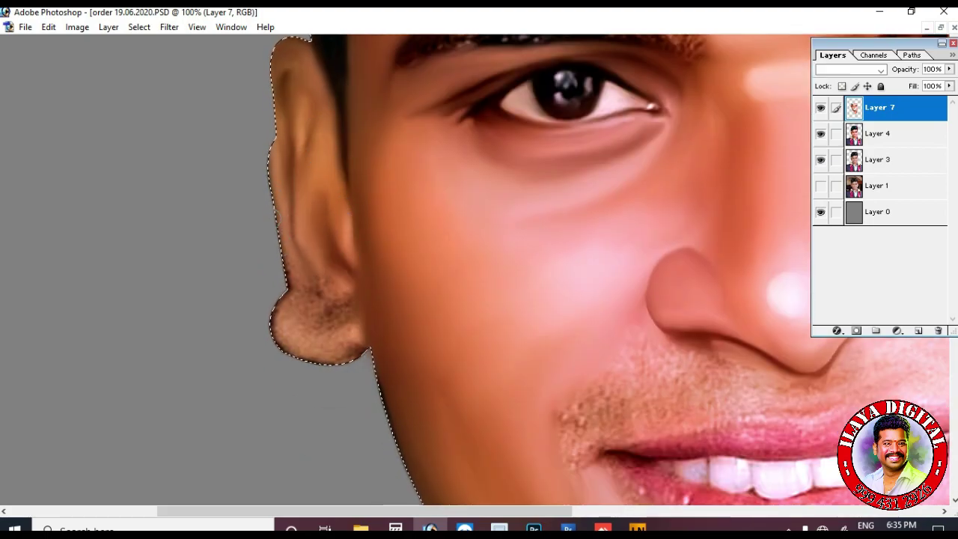
scroll(320, 264, "down", 3)
mouse_move(322, 206)
left_mouse_down()
mouse_move(330, 264)
mouse_move(356, 251)
left_mouse_up()
scroll(356, 252, "up", 9)
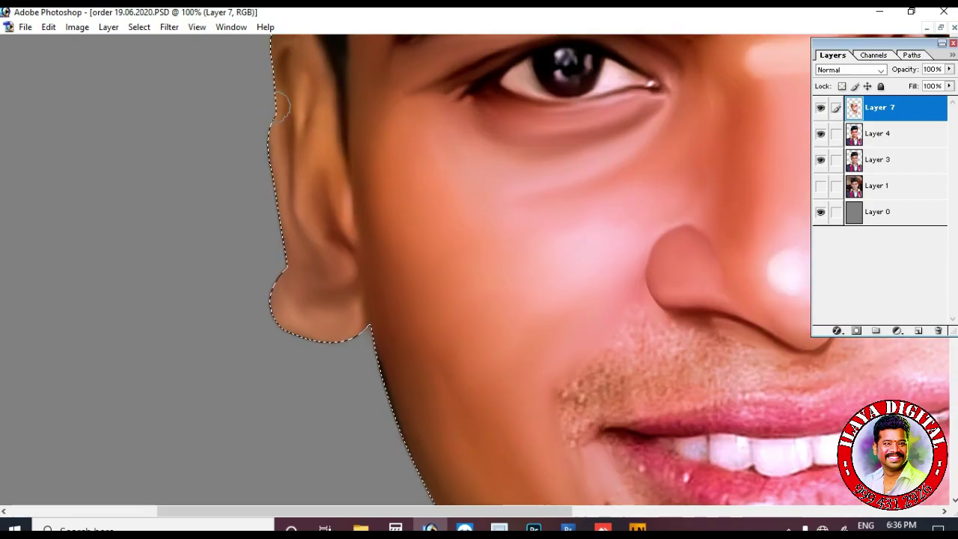
Smudge the grainy hairs of both eyebrows into smooth, soft shapes.
scroll(302, 208, "up", 5)
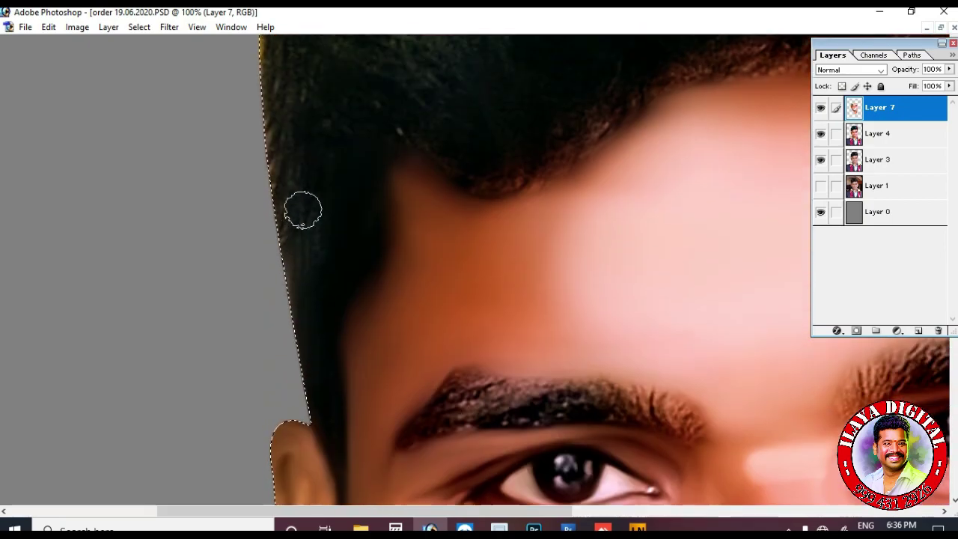
scroll(298, 310, "down", 10)
scroll(509, 385, "right", 6)
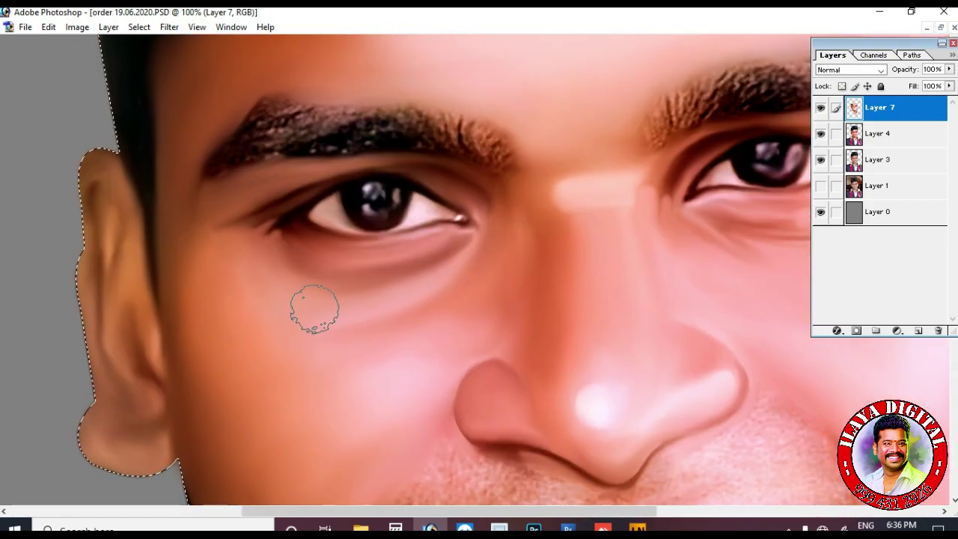
key("Tab")
left_click_drag(263, 127, 300, 111)
mouse_move(381, 118)
left_mouse_down()
mouse_move(364, 136)
mouse_move(303, 136)
mouse_move(356, 105)
mouse_move(439, 108)
mouse_move(486, 166)
left_mouse_up()
scroll(656, 176, "up", 2)
mouse_move(704, 135)
left_mouse_down()
mouse_move(855, 113)
mouse_move(790, 141)
left_mouse_up()
scroll(396, 474, "right", 3)
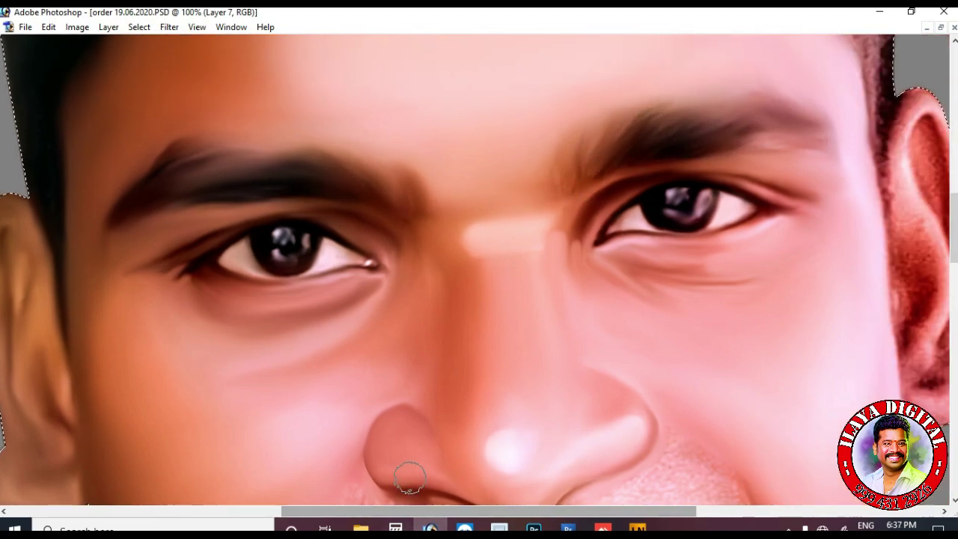
Hide Layer 7 and add a new empty layer above it.
scroll(516, 409, "down", 10)
scroll(444, 343, "right", 5)
scroll(473, 399, "up", 3)
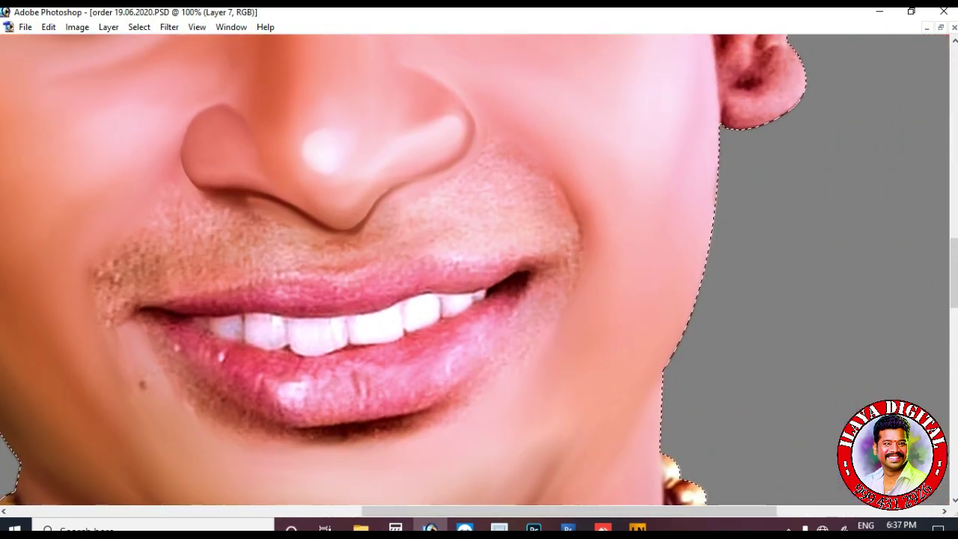
scroll(473, 400, "down", 3)
key("Tab")
scroll(494, 443, "up", 2)
scroll(516, 488, "down", 3)
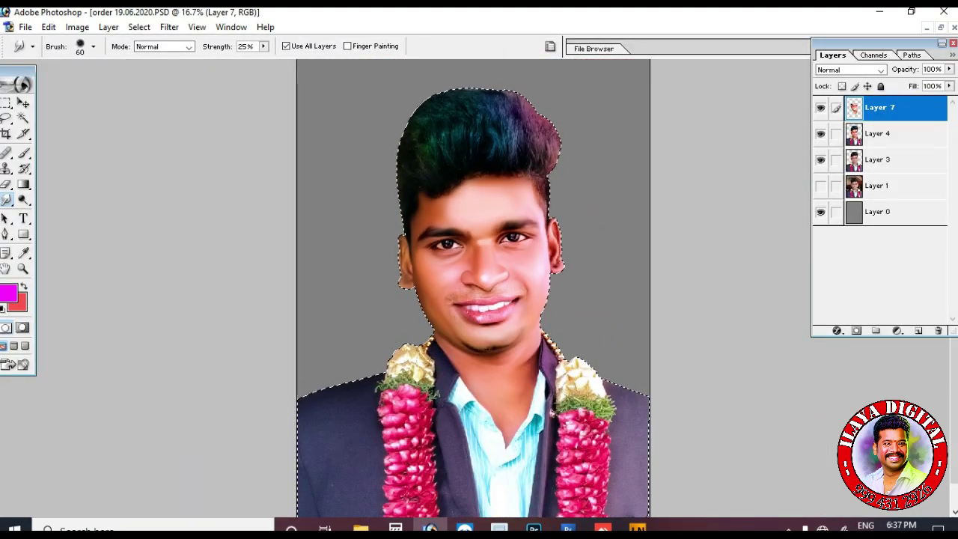
left_click(820, 107)
left_click(919, 330)
Draw a closed path around the smile crease and cheek on the lighter side of the face and convert it to a selection.
key("z")
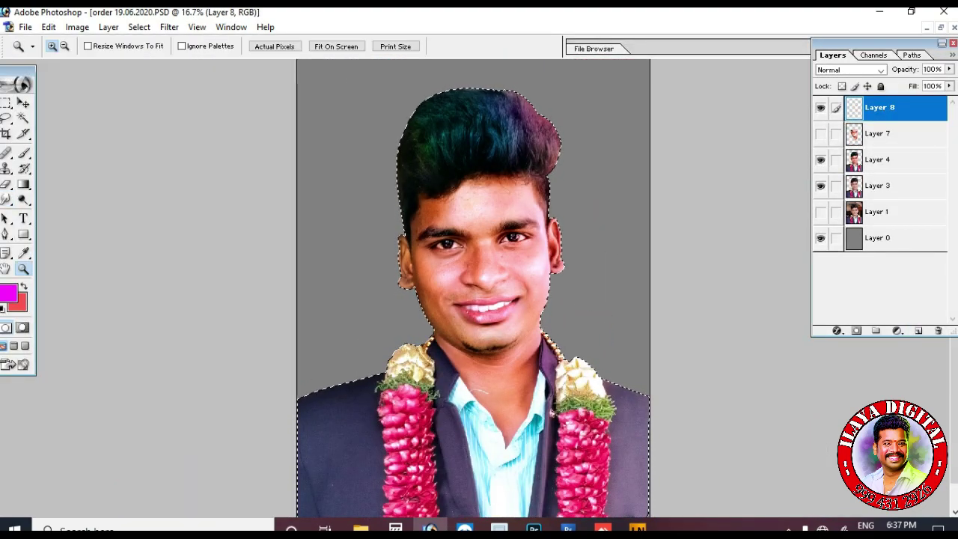
left_click_drag(432, 268, 557, 337)
key("ctrl+minus")
scroll(480, 300, "up", 1)
key("p")
left_click_drag(665, 307, 643, 357)
left_click_drag(683, 404, 697, 396)
left_click_drag(720, 374, 732, 361)
left_click_drag(751, 325, 760, 306)
left_click_drag(766, 253, 767, 232)
left_click_drag(757, 172, 746, 154)
left_click_drag(692, 111, 659, 106)
left_click_drag(592, 110, 576, 113)
left_click_drag(538, 113, 532, 119)
key("ctrl+Return")
Smudge the skin between the nostril and mouth corner smooth along the edge of the smile crease selection.
key("r")
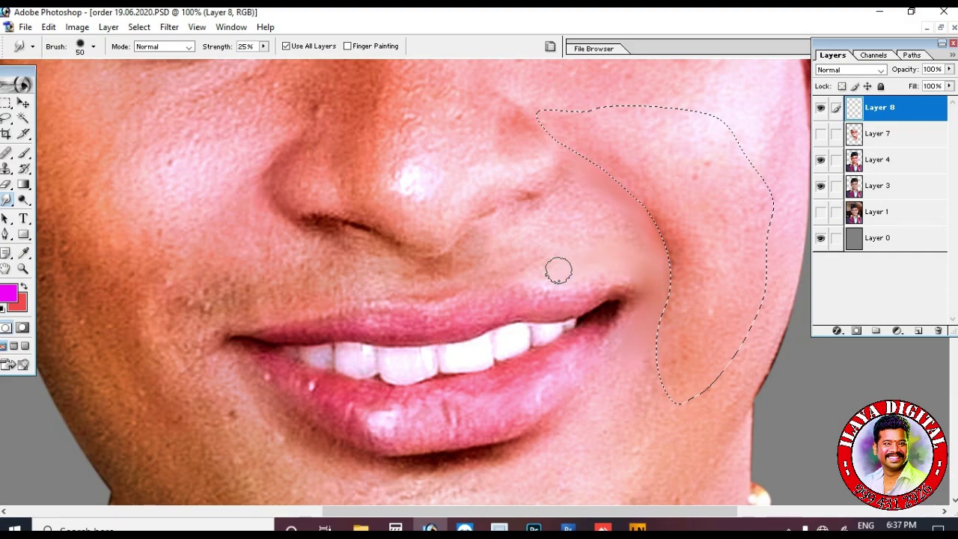
key("]")
key("]")
key("]")
mouse_move(598, 222)
left_mouse_down()
mouse_move(611, 201)
mouse_move(585, 209)
mouse_move(591, 238)
mouse_move(558, 242)
left_mouse_up()
key("[")
key("[")
key("[")
Set the foreground colour to red and shade the smile crease along the selection edge, blending it into the cheek.
left_click(9, 292)
left_click(417, 358)
left_click(387, 214)
left_click(527, 176)
left_click_drag(626, 192, 659, 239)
key("]")
left_click_drag(652, 182, 591, 150)
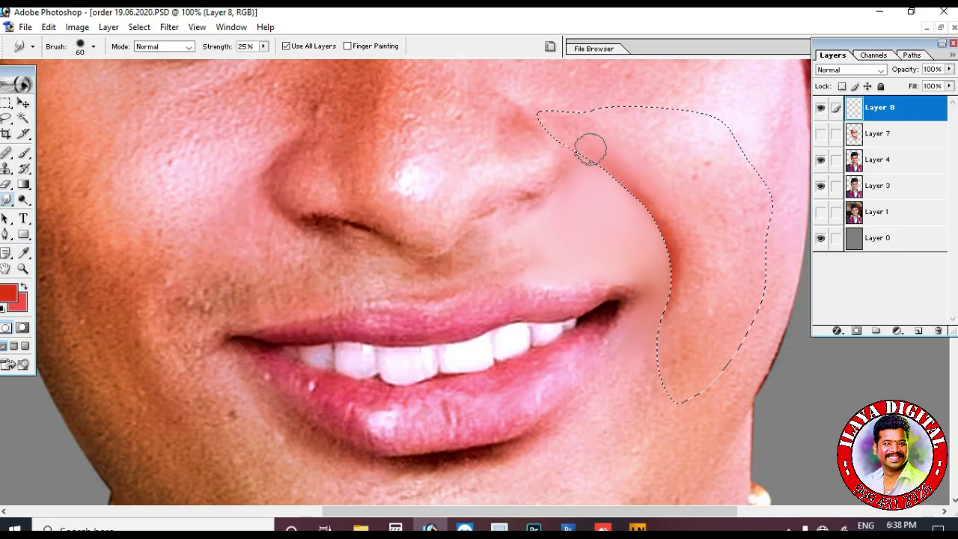
key("bracketright")
key("bracketright")
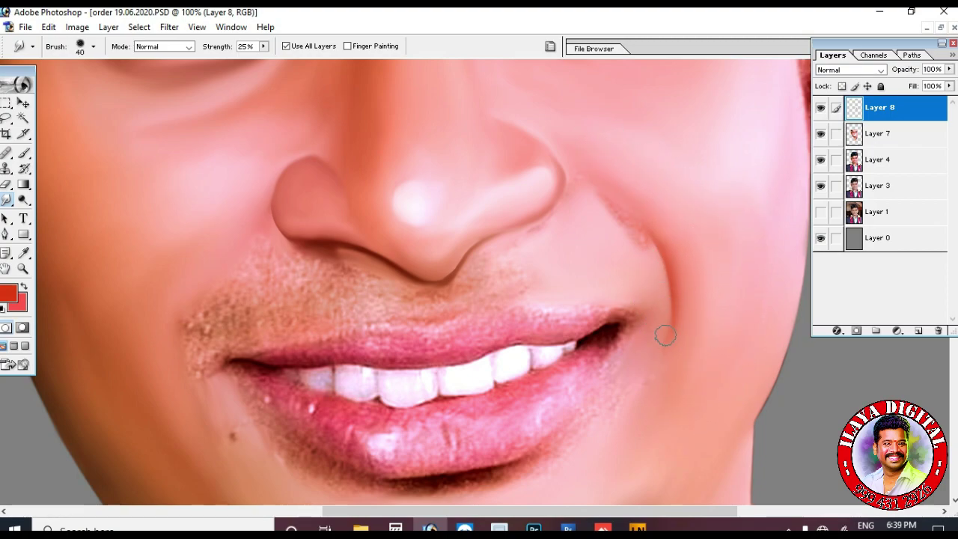
Erase the rough patches beside the smile crease and smudge the skin below the nostril smooth.
key("e")
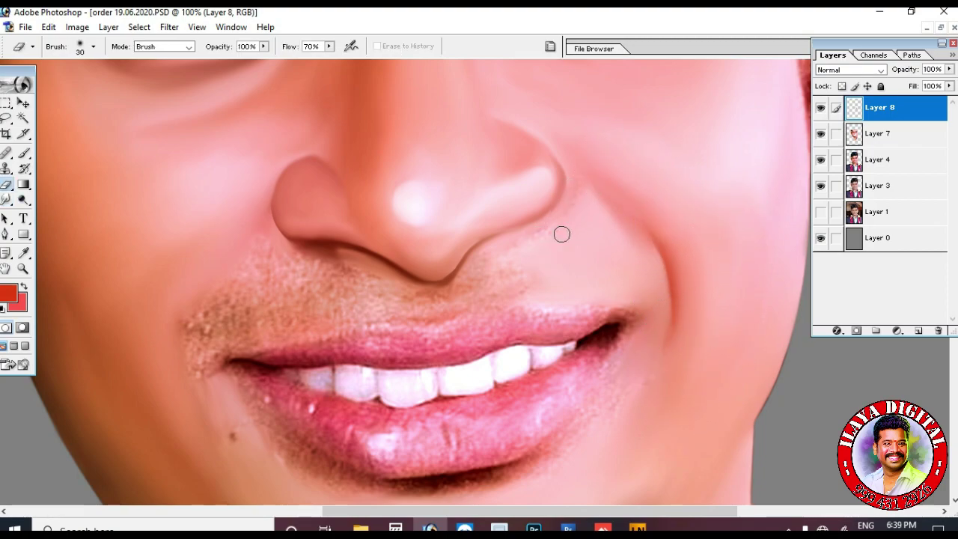
key("ctrl+plus")
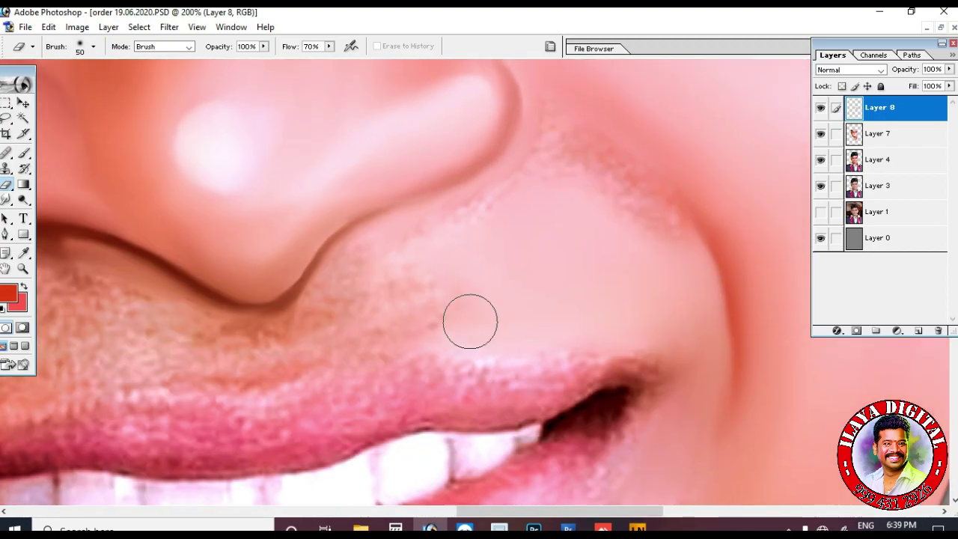
key("r")
mouse_move(434, 310)
left_mouse_down()
mouse_move(329, 304)
mouse_move(379, 252)
left_mouse_up()
key("bracketright")
scroll(556, 314, "up", 1)
left_click_drag(626, 250, 677, 293)
Draw a closed path from the nostril down the smile crease and around the cheek, and convert it to a selection.
key("p")
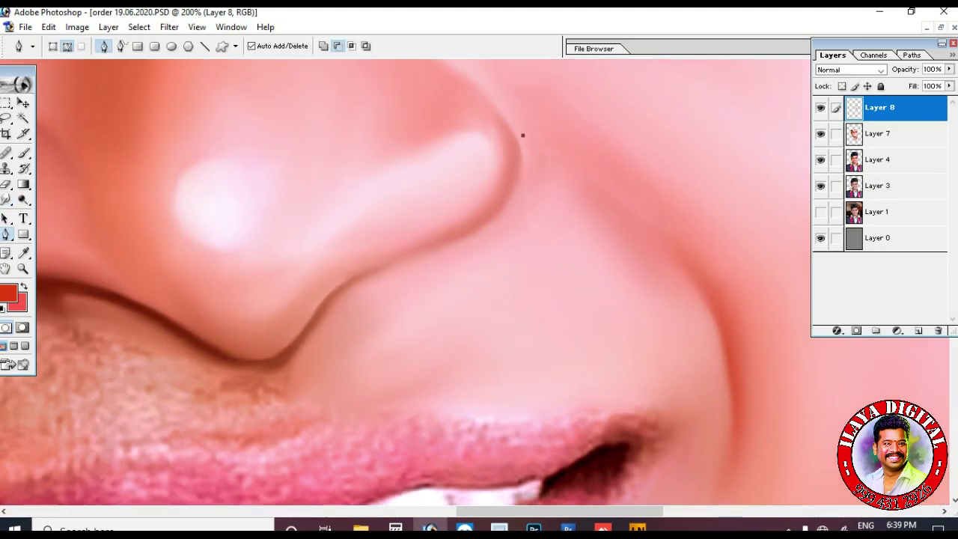
scroll(519, 135, "down", 5)
key("ctrl+minus")
scroll(498, 141, "up", 3)
left_click_drag(605, 393, 579, 459)
left_click_drag(648, 470, 695, 409)
left_click_drag(716, 328, 686, 231)
left_click(532, 164)
left_click(466, 215)
key("ctrl+Return")
key("ctrl+plus")
Sample light pink skin as the foreground colour and enlarge the Smudge brush to 80 for blending around the crease.
key("r")
left_click(9, 293)
left_click(597, 281)
key("Return")
key("bracketright")
key("bracketright")
key("bracketright")
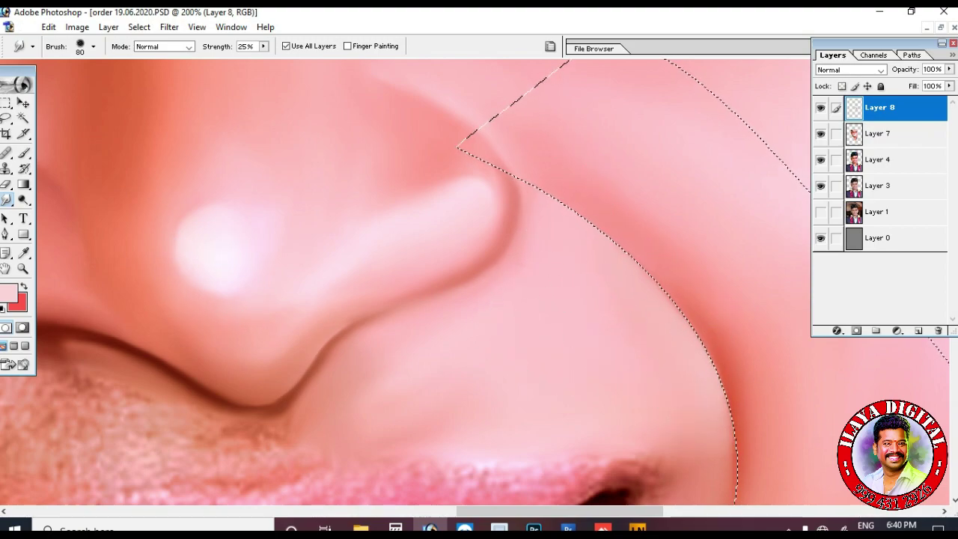
Set the foreground colour to red and deepen the smile crease inside the selection, with the Smudge strength at 35%.
left_click(8, 293)
left_click(331, 205)
left_click(382, 208)
left_click(527, 175)
mouse_move(607, 236)
left_mouse_down()
mouse_move(651, 229)
mouse_move(749, 391)
mouse_move(622, 219)
mouse_move(665, 201)
mouse_move(531, 156)
mouse_move(519, 184)
left_mouse_up()
key("]")
key("3")
key("5")
mouse_move(477, 149)
left_mouse_down()
mouse_move(432, 152)
mouse_move(614, 398)
mouse_move(458, 171)
mouse_move(483, 210)
left_mouse_up()
Deselect the cheek area and soften the ends of the red smile crease into the surrounding skin.
scroll(613, 397, "down", 2)
key("ctrl+d")
key("ctrl+minus")
key("ctrl+minus")
key("z")
key("e")
key("ctrl+plus")
key("ctrl+plus")
key("r")
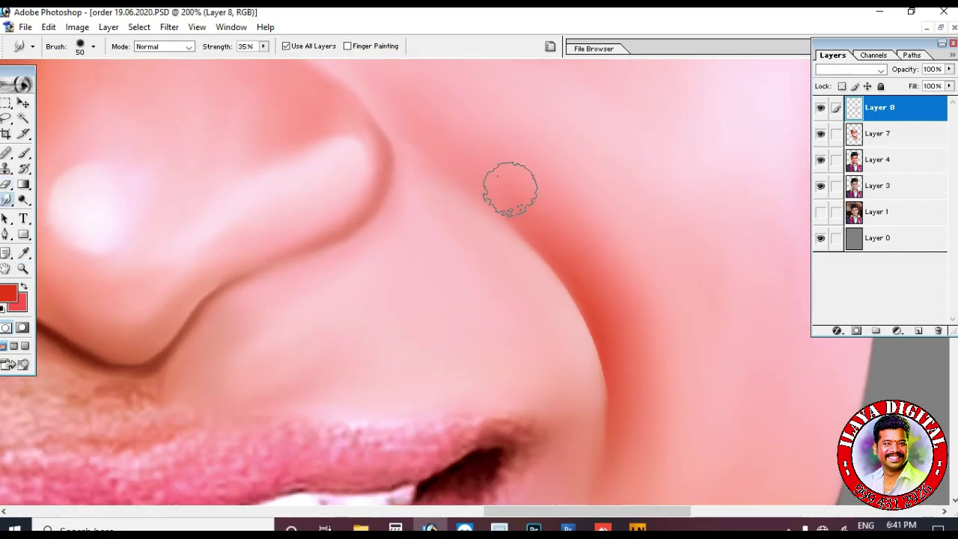
scroll(528, 199, "down", 2)
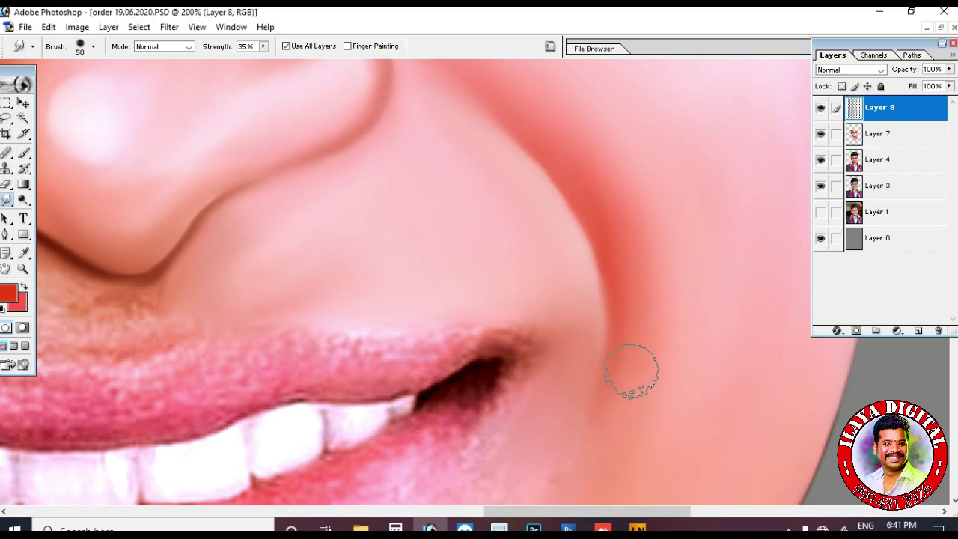
Draw a closed path along the nose's lower edge and around the upper lip area, and convert it to a selection.
scroll(609, 427, "left", 5)
scroll(591, 359, "up", 4)
key("p")
left_click_drag(558, 277, 403, 320)
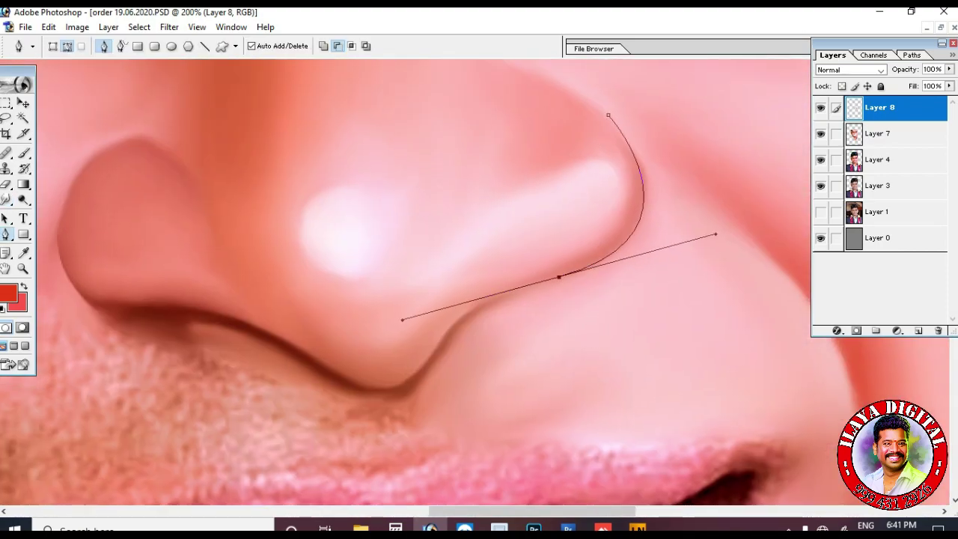
left_click(437, 395)
left_click(432, 453)
scroll(432, 453, "down", 2)
left_click_drag(610, 271, 686, 298)
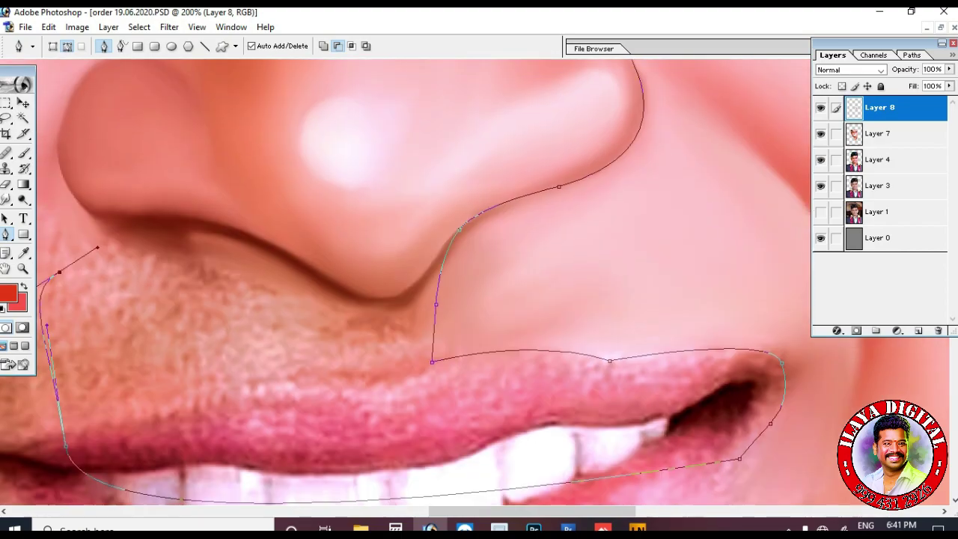
key("ctrl+Return")
Smudge the skin along the nostril edge and above the upper lip smooth, then remove the selection.
key("r")
scroll(626, 129, "up", 2)
mouse_move(651, 238)
left_mouse_down()
mouse_move(512, 253)
mouse_move(595, 227)
mouse_move(636, 148)
left_mouse_up()
left_click_drag(481, 316, 505, 289)
mouse_move(483, 376)
left_mouse_down()
mouse_move(641, 364)
mouse_move(793, 381)
mouse_move(804, 413)
left_mouse_up()
key("ctrl+d")
Merge Layer 8 with Layer 7 and compare the face with the merged retouching hidden and shown.
scroll(659, 274, "up", 1)
key("ctrl+minus")
key("ctrl+minus")
key("ctrl+minus")
key("ctrl+minus")
key("ctrl+minus")
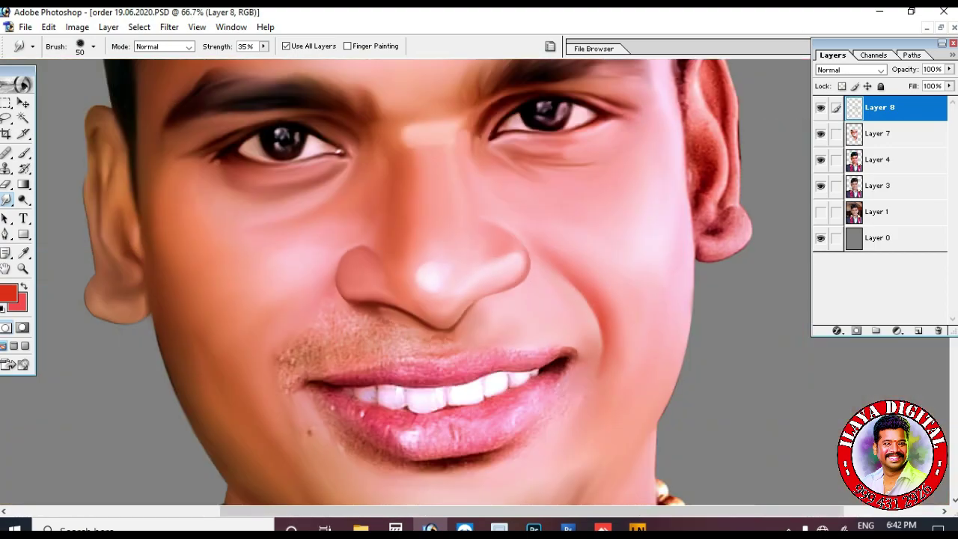
key("ctrl+e")
left_click(821, 108)
left_click(822, 108)
Hide the merged Layer 8 and add a new empty layer above it.
key("z")
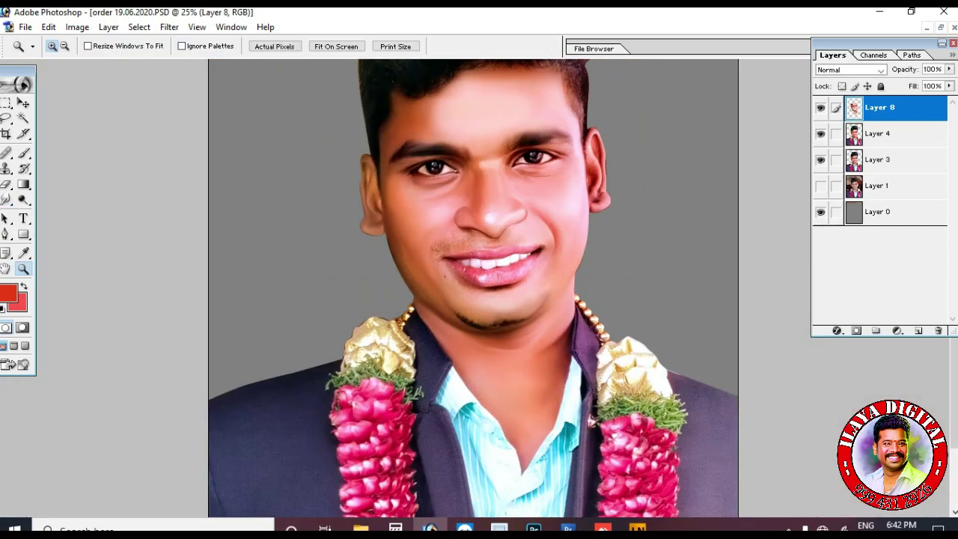
left_click_drag(397, 200, 520, 307)
left_click(821, 108)
left_click(919, 331)
Draw a closed path around the smile crease from the darker cheek down to the chin and convert it to a selection.
key("ctrl+minus")
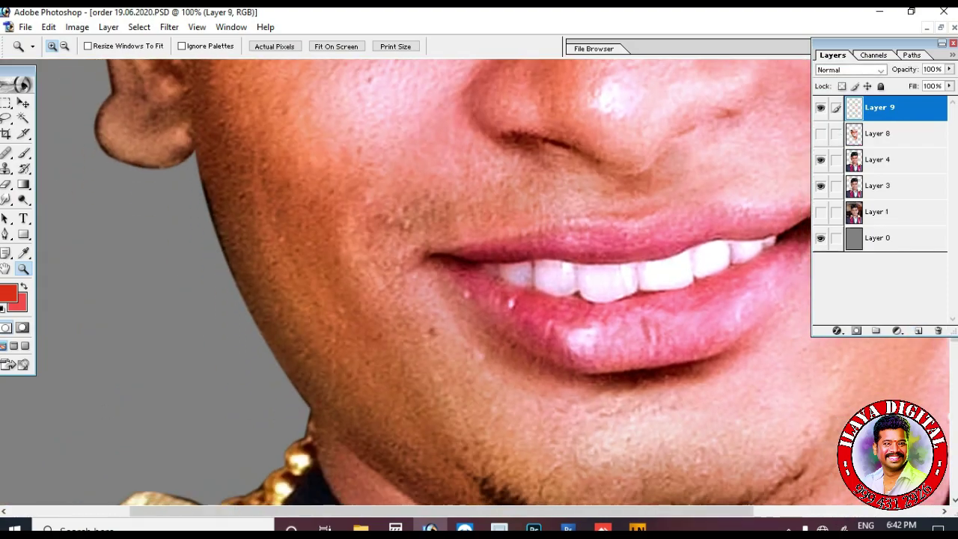
key("ctrl+minus")
key("p")
left_click_drag(503, 439, 581, 472)
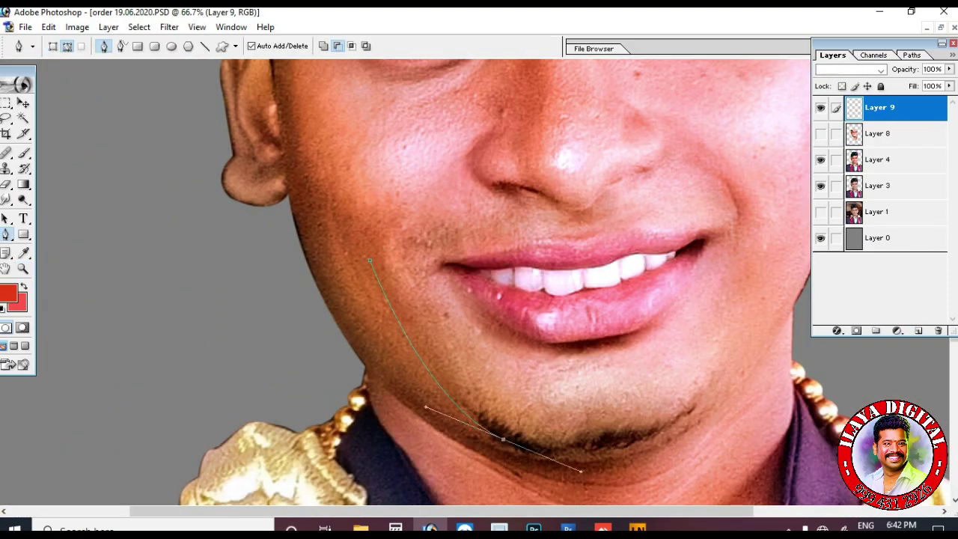
key("ctrl+Return")
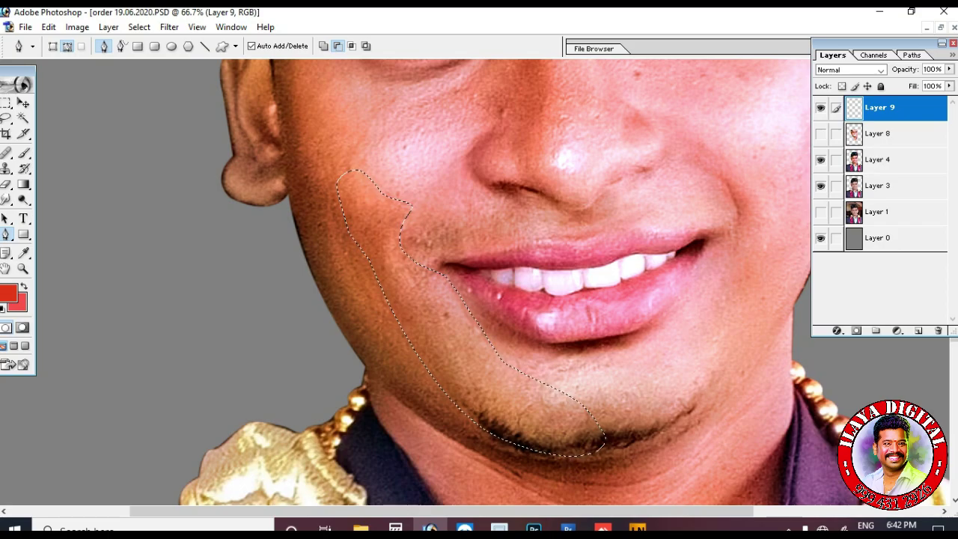
Set the foreground colour to dark orange-brown, shade and smudge the crease on the darker cheek, and deselect.
key("r")
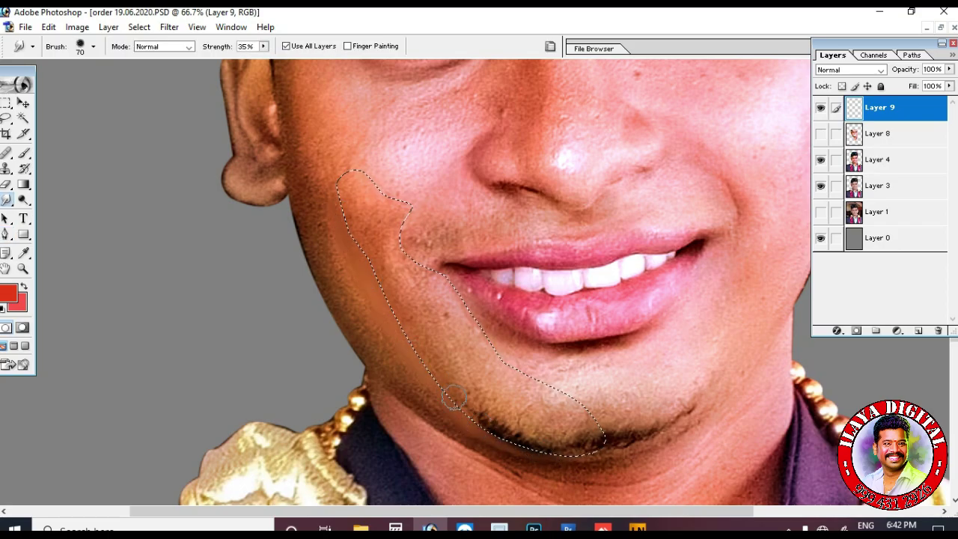
left_click(9, 292)
left_click_drag(314, 153, 641, 180)
left_click(358, 258)
key("Return")
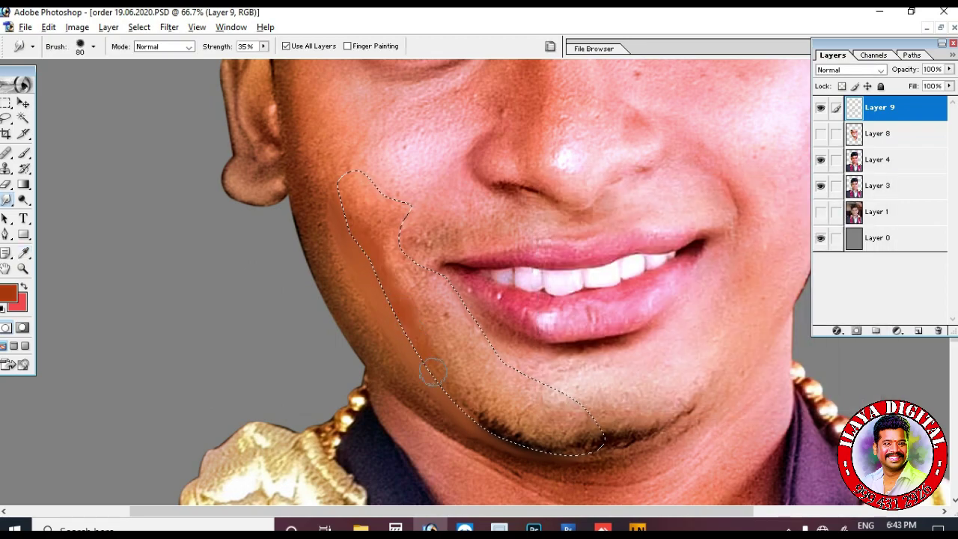
left_click_drag(430, 332, 447, 386)
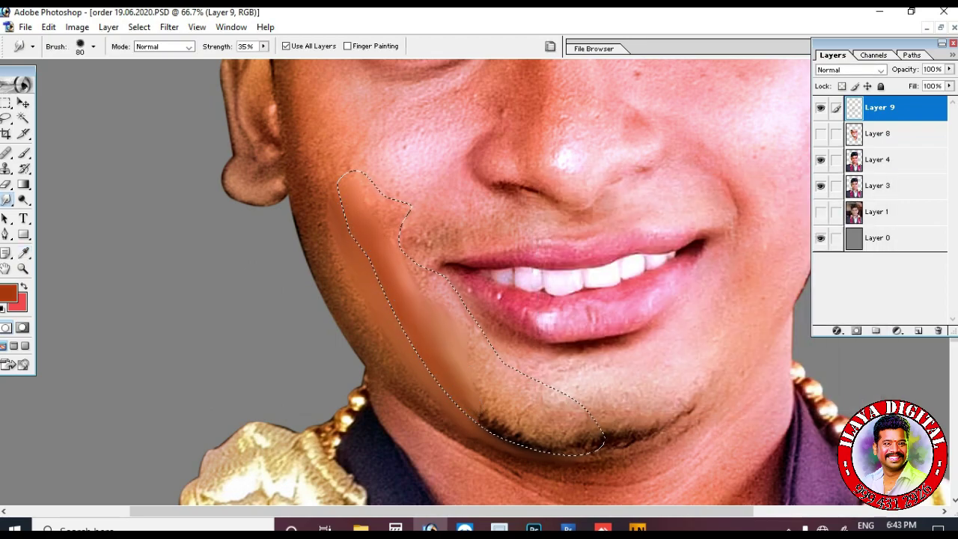
key("ctrl+d")
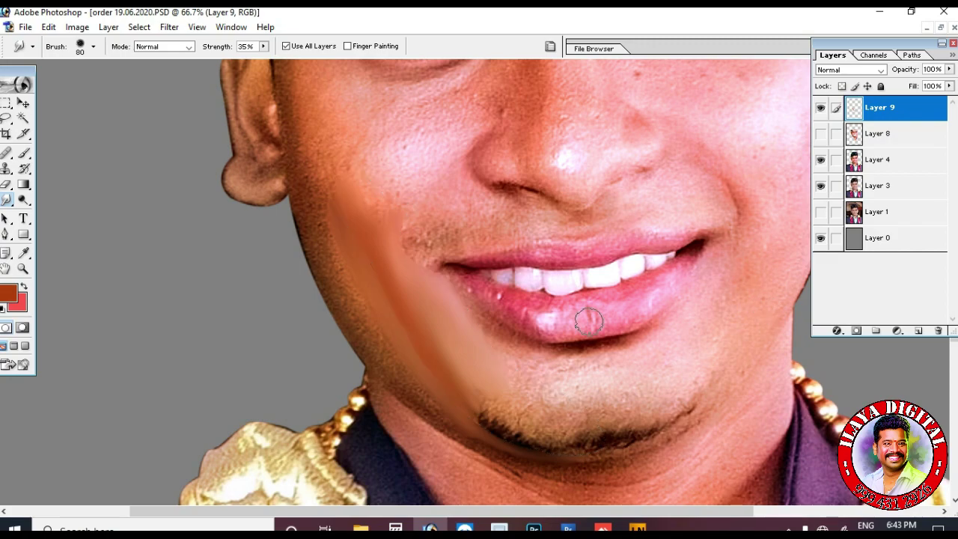
Show Layer 8 again and compare the face with the new cheek crease layer hidden and shown.
left_click(821, 134)
key("ctrl+plus")
left_click(821, 108)
left_click(820, 107)
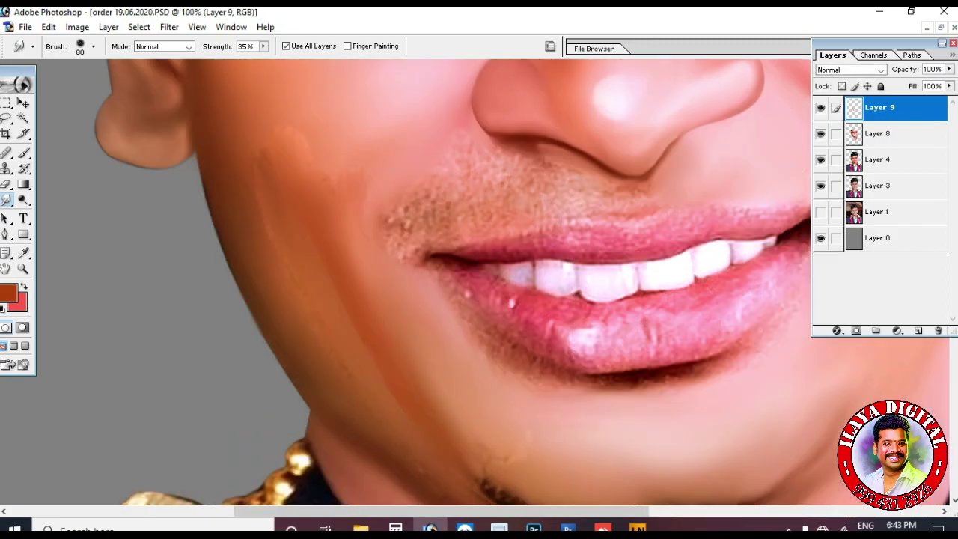
Erase the rough outer edges of the crease shading from the darker cheek to the chin with a larger eraser.
key("e")
scroll(395, 428, "down", 3)
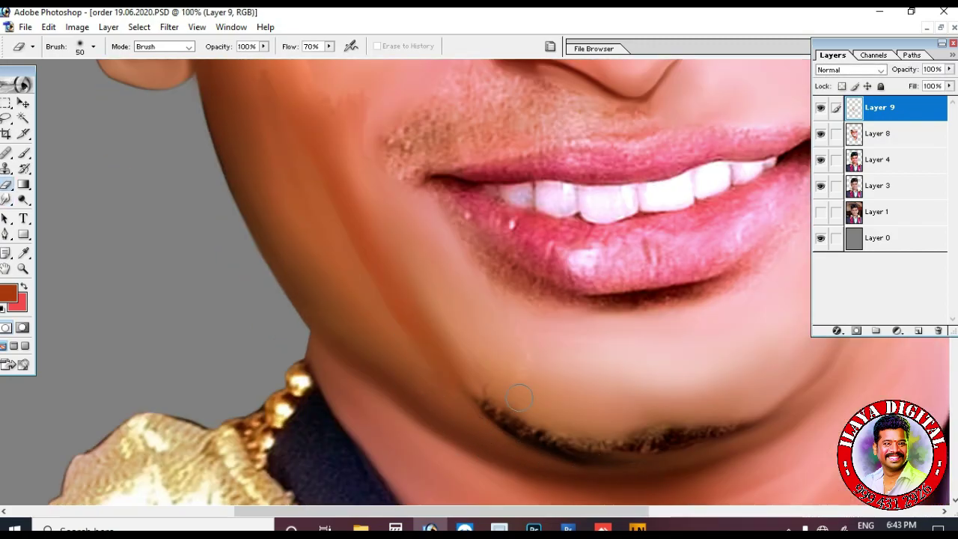
scroll(497, 353, "up", 5)
key("bracketright")
key("bracketright")
key("bracketright")
key("bracketright")
key("bracketright")
mouse_move(262, 167)
left_mouse_down()
mouse_move(270, 217)
mouse_move(364, 232)
mouse_move(394, 298)
left_mouse_up()
scroll(416, 349, "down", 4)
Smudge the crease shading into the darker cheek at 20% strength.
key("2")
key("r")
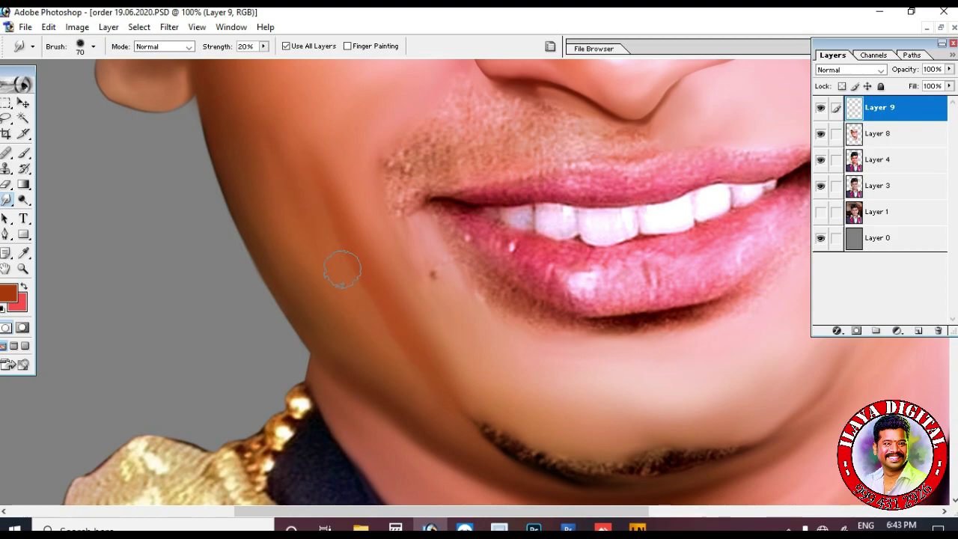
key("bracketleft")
key("bracketleft")
Draw a closed path around the grainy moustache skin between the nostril and darker mouth corner, and convert it to a selection.
scroll(391, 346, "up", 2)
scroll(472, 357, "up", 3)
key("p")
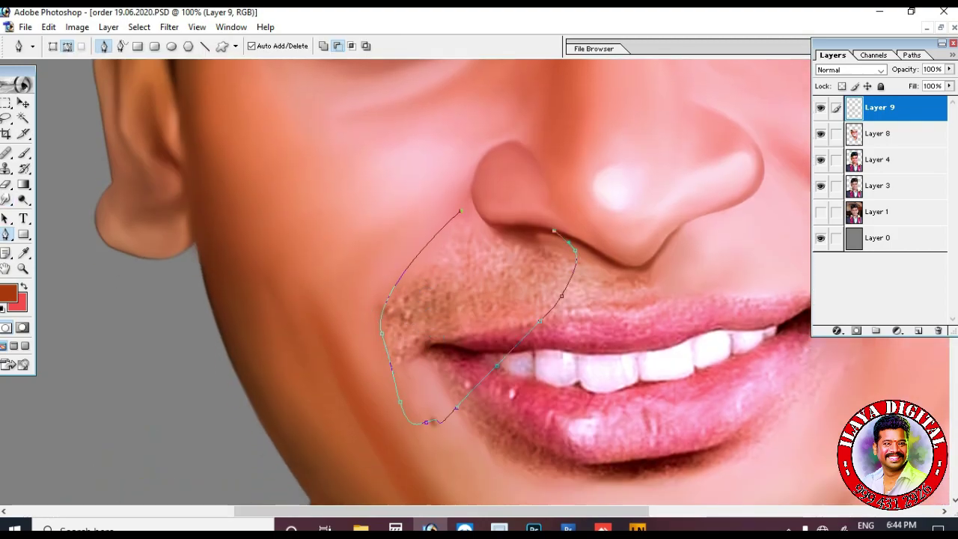
left_click(464, 124)
left_click(461, 211)
key("ctrl+Return")
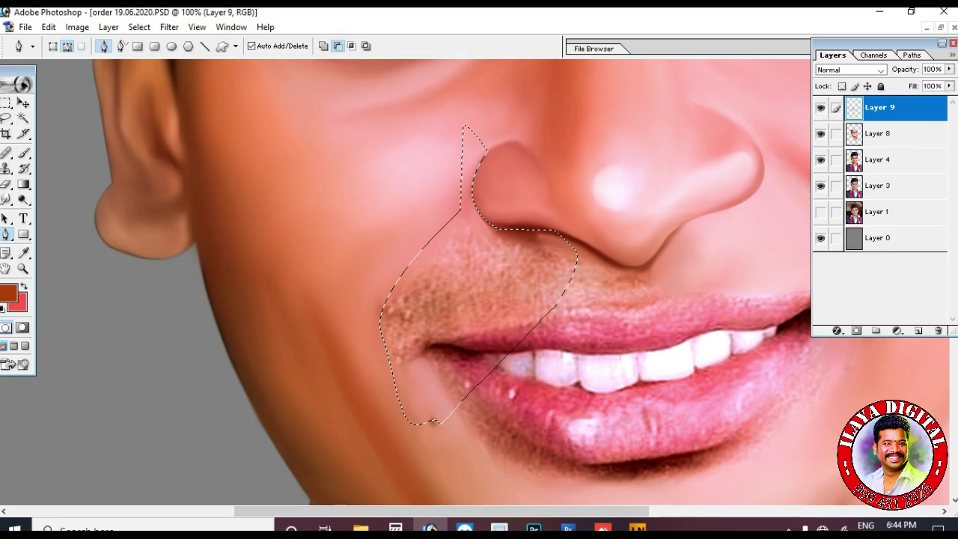
Choose a bright red-orange foreground colour, paint crease shading along the cheek side of the selection and soften it with the eraser.
key("ctrl+plus")
key("r")
left_click(9, 292)
left_click(635, 226)
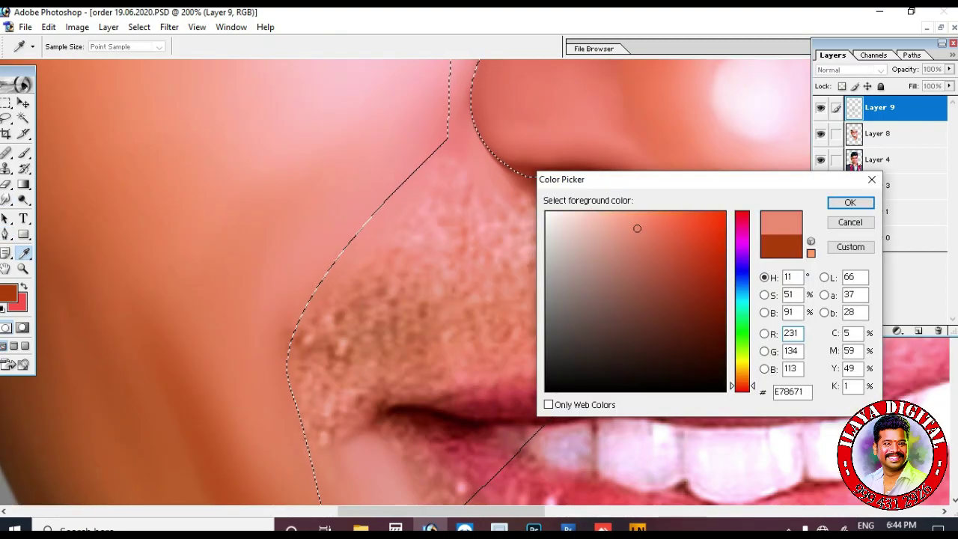
left_click(849, 203)
mouse_move(284, 399)
left_mouse_down()
mouse_move(360, 208)
mouse_move(270, 346)
mouse_move(267, 321)
left_mouse_up()
mouse_move(396, 164)
left_mouse_down()
mouse_move(273, 404)
mouse_move(352, 214)
mouse_move(295, 337)
mouse_move(385, 191)
left_mouse_up()
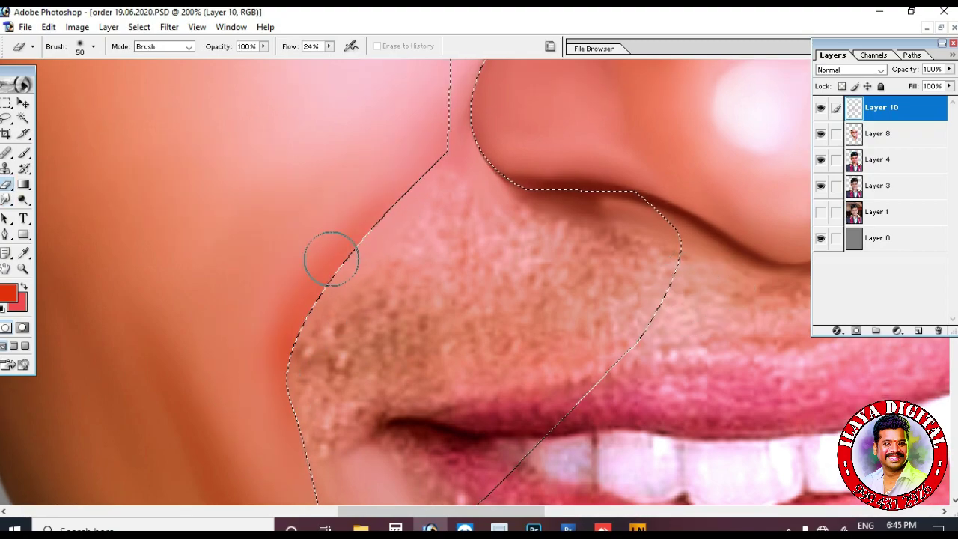
Smudge the grainy moustache skin inside the selection from below the nostril to the darker mouth corner, raising the strength to 60%.
scroll(298, 434, "down", 3)
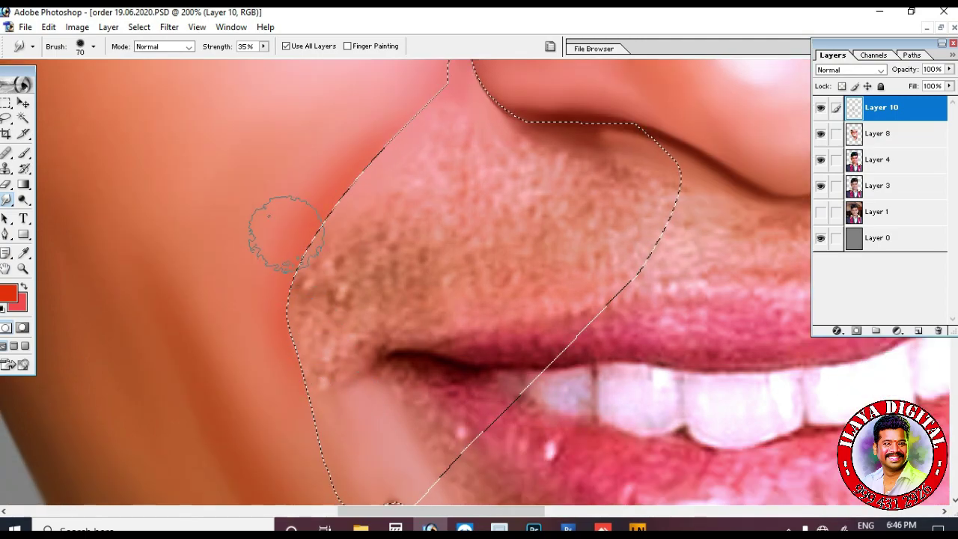
key("bracketleft")
key("bracketleft")
mouse_move(566, 175)
left_mouse_down()
mouse_move(632, 169)
mouse_move(634, 222)
mouse_move(478, 283)
mouse_move(610, 258)
left_mouse_up()
scroll(362, 243, "down", 5)
key("bracketleft")
key("bracketleft")
key("bracketright")
key("bracketright")
key("bracketright")
key("6")
left_click_drag(372, 325, 359, 291)
Smooth the remaining moustache skin inside the selection with a 70 px Smudge brush at 35% strength.
key("bracketright")
key("bracketright")
key("bracketright")
key("3")
key("5")
mouse_move(323, 171)
left_mouse_down()
mouse_move(303, 209)
mouse_move(313, 238)
mouse_move(350, 135)
mouse_move(378, 169)
mouse_move(498, 131)
mouse_move(524, 177)
left_mouse_up()
scroll(351, 133, "up", 1)
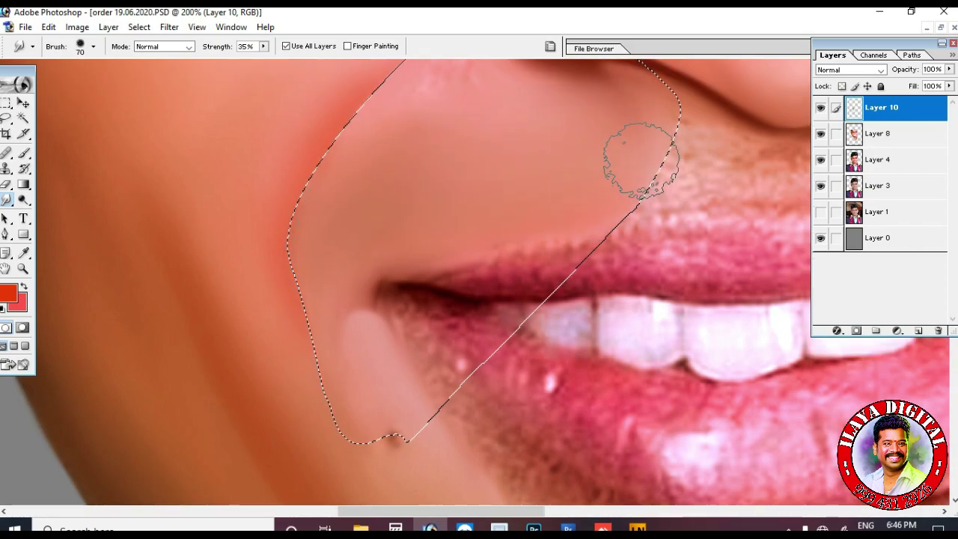
scroll(453, 145, "up", 4)
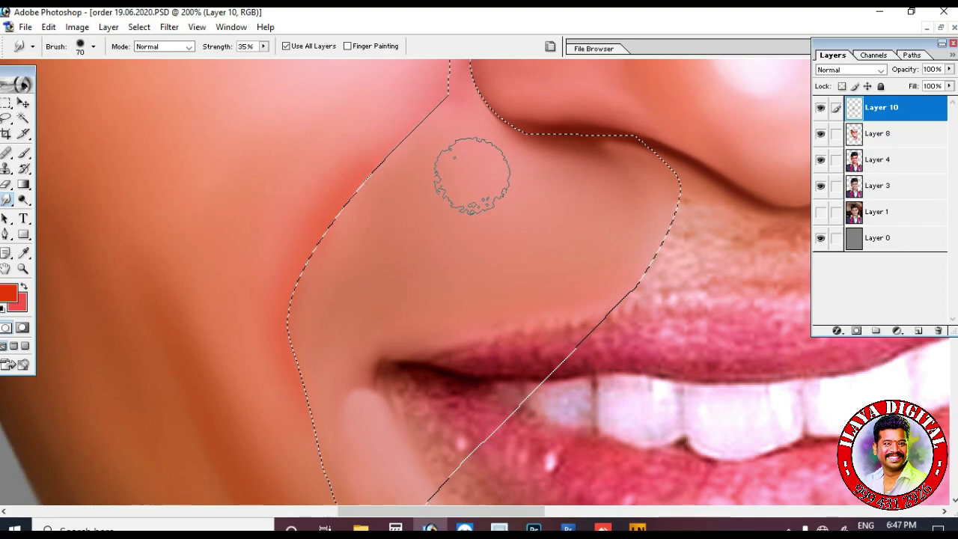
scroll(472, 175, "up", 2)
Deselect and blend the red smile crease on the darker cheek with a 30 to 50 px Smudge brush at 20% strength.
key("bracketleft")
key("bracketleft")
key("ctrl+d")
scroll(353, 226, "down", 3)
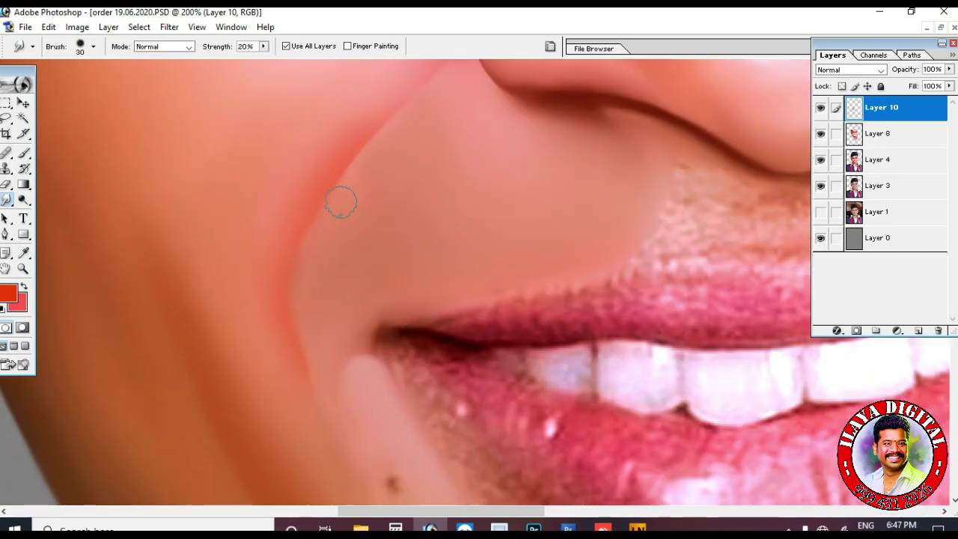
scroll(366, 112, "down", 3)
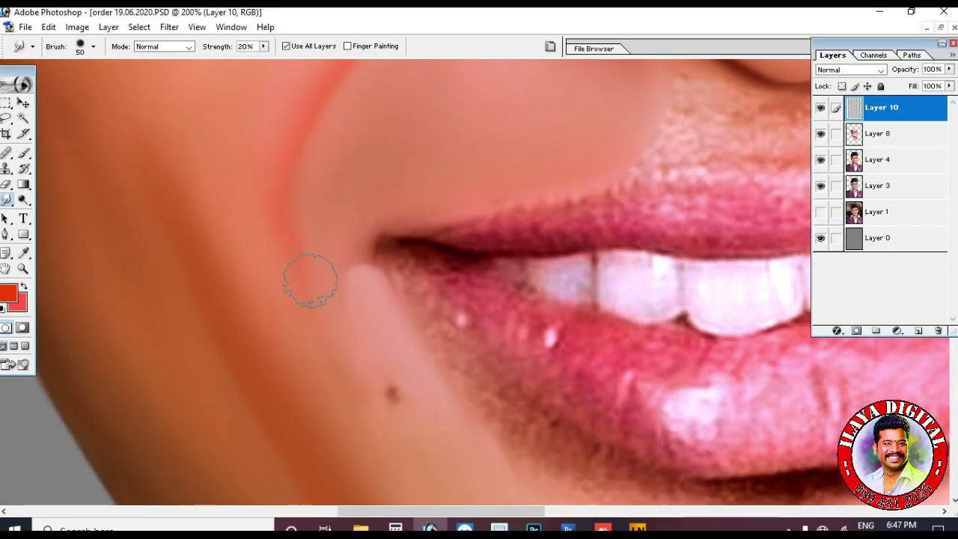
scroll(329, 187, "up", 7)
key("bracketleft")
scroll(435, 258, "down", 9)
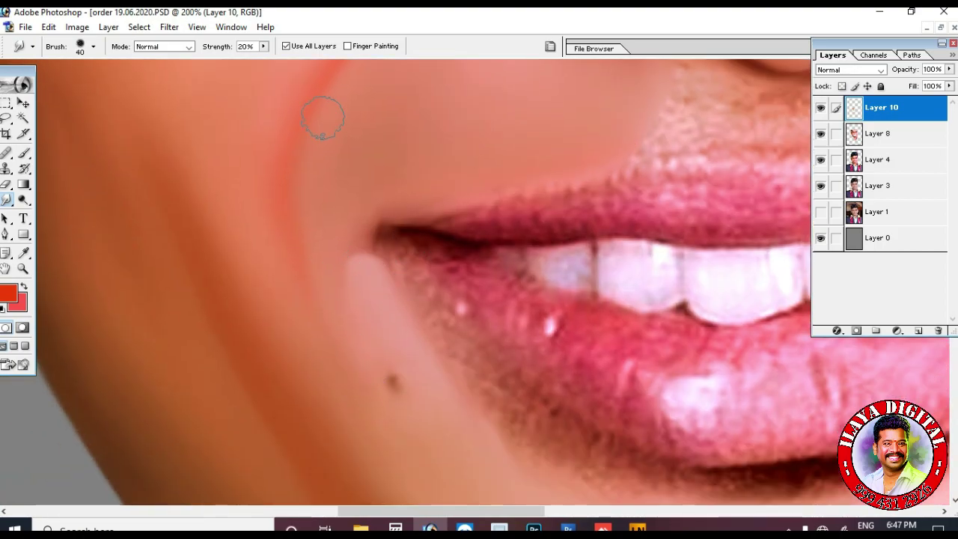
Merge Layer 10 with the crease and moustache retouch down into Layer 8.
key("ctrl+minus")
key("ctrl+minus")
key("ctrl+minus")
key("ctrl+minus")
key("ctrl+e")
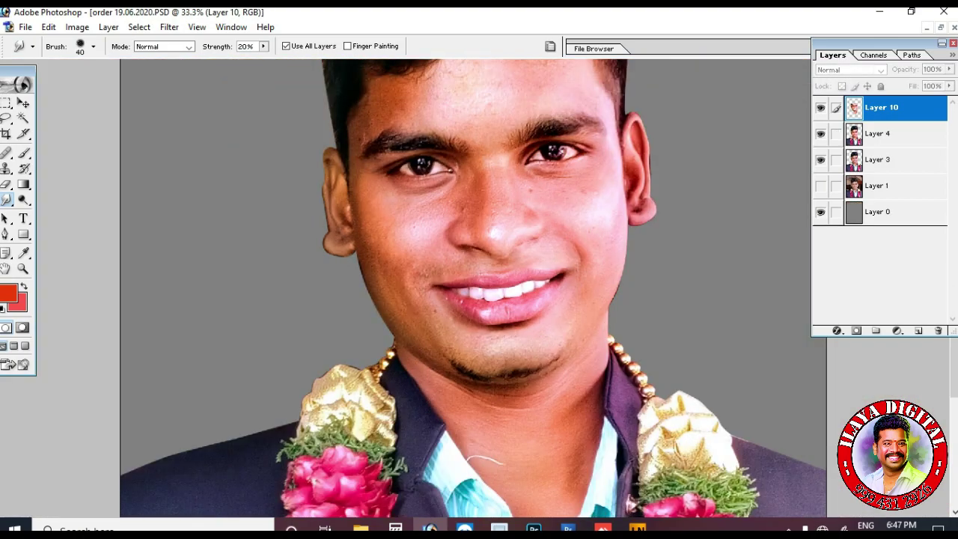
Hide Layer 10, add a new empty layer and smudge the darker nostril wing at 35% strength.
left_click(821, 108)
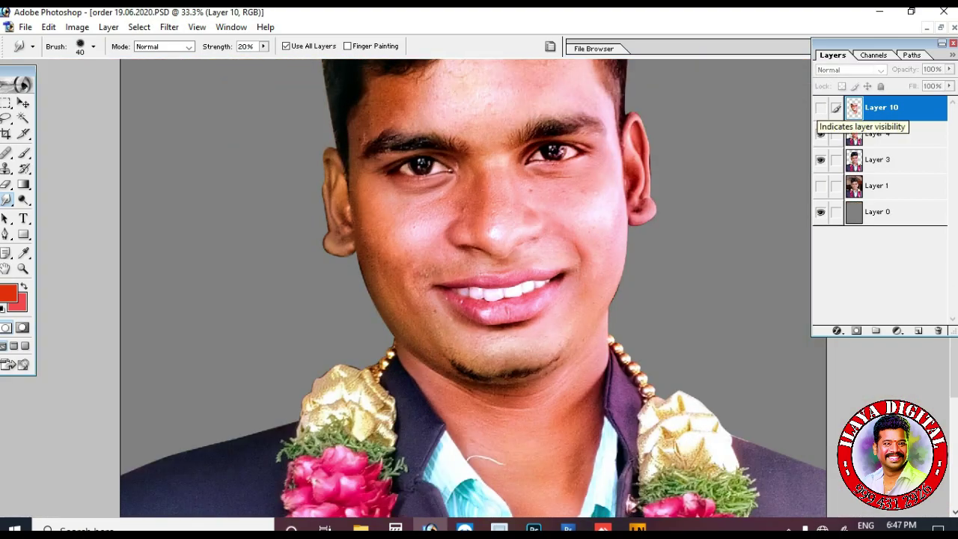
left_click(918, 330)
key("ctrl+space")
left_click_drag(598, 158, 362, 269)
scroll(397, 276, "down", 4)
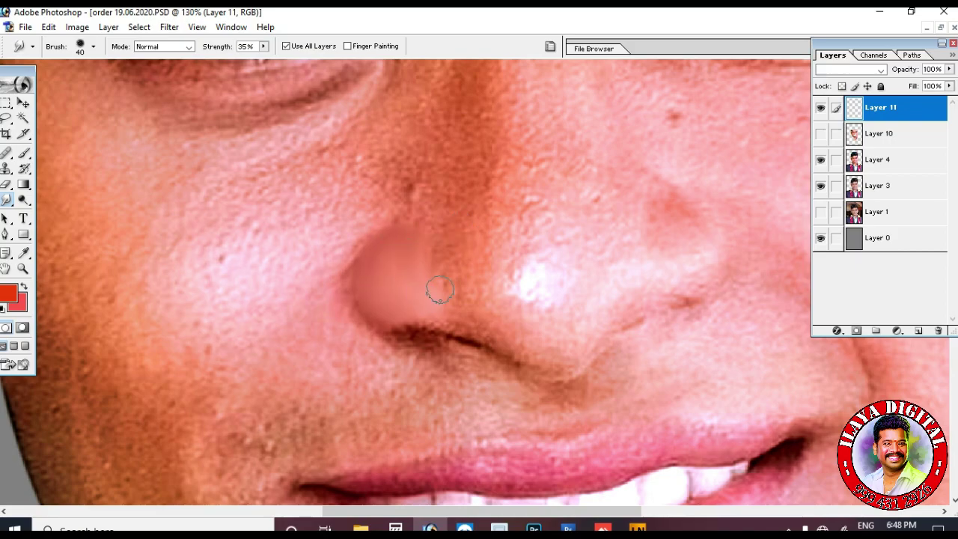
Smudge the shaded side of the nose bridge and the underside of the nose tip with a 50 px brush.
scroll(449, 247, "up", 2)
key("bracketright")
scroll(488, 203, "down", 2)
left_click_drag(469, 225, 470, 258)
scroll(485, 175, "down", 2)
key("bracketleft")
left_click_drag(547, 273, 523, 267)
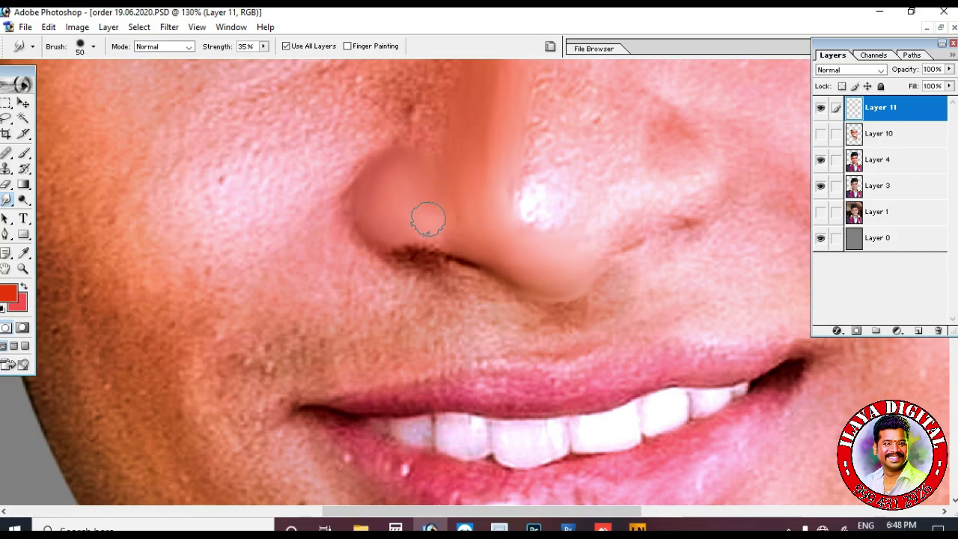
Smudge the skin from the darker side's inner eye corner down the nose to the nostril wing with a 30 to 40 px brush.
scroll(461, 195, "up", 5)
key("bracketleft")
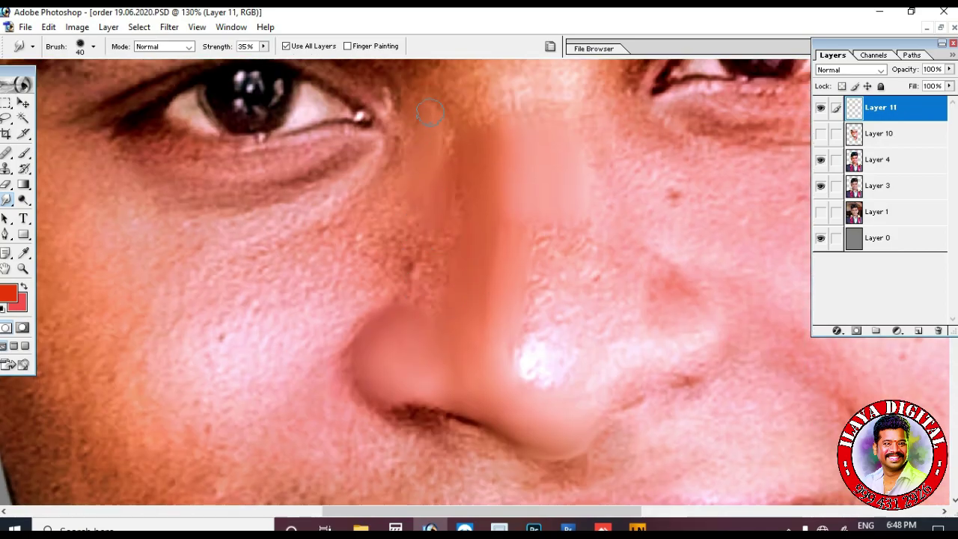
mouse_move(379, 193)
left_mouse_down()
mouse_move(312, 249)
mouse_move(409, 243)
left_mouse_up()
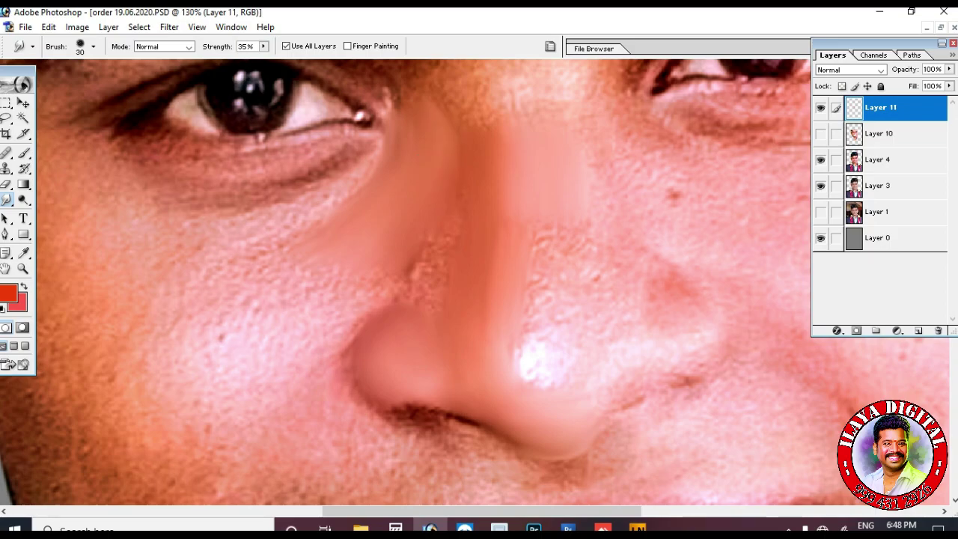
scroll(462, 202, "down", 2)
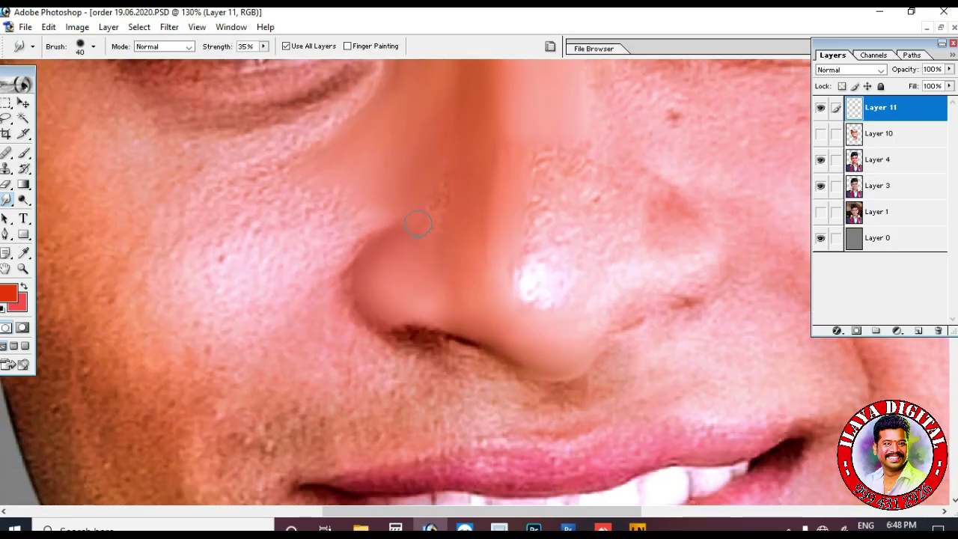
scroll(480, 195, "up", 2)
key("bracketright")
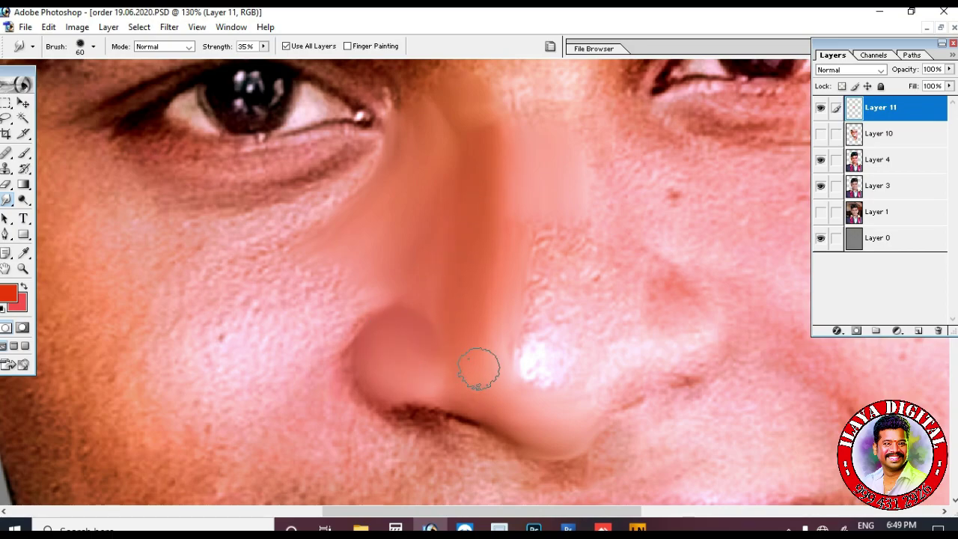
Enlarge the Smudge brush to 70 px and blend the upper nose bridge.
scroll(481, 374, "up", 2)
key("bracketright")
key("bracketright")
key("ctrl+minus")
key("ctrl+minus")
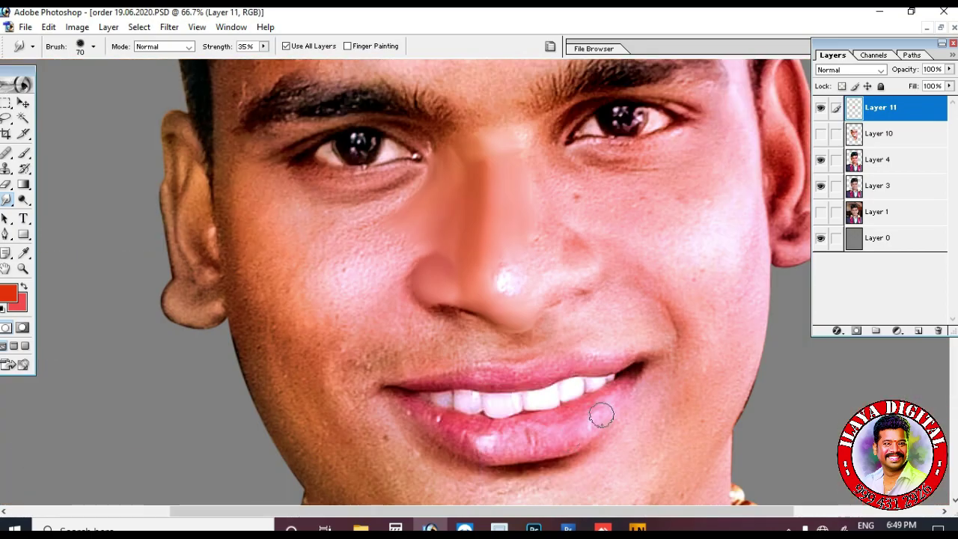
Show Layer 10 again and compare the nose with Layer 11 hidden and shown.
left_click(821, 134)
left_click(821, 108)
left_click(821, 108)
left_click(821, 108)
left_click(821, 108)
left_click(821, 108)
left_click(821, 108)
left_click(822, 108)
Erase the outer edges of the nose smudging around the bridge, tip and darker nostril with a soft eraser at 24% flow.
key("e")
left_click_drag(497, 303, 520, 266)
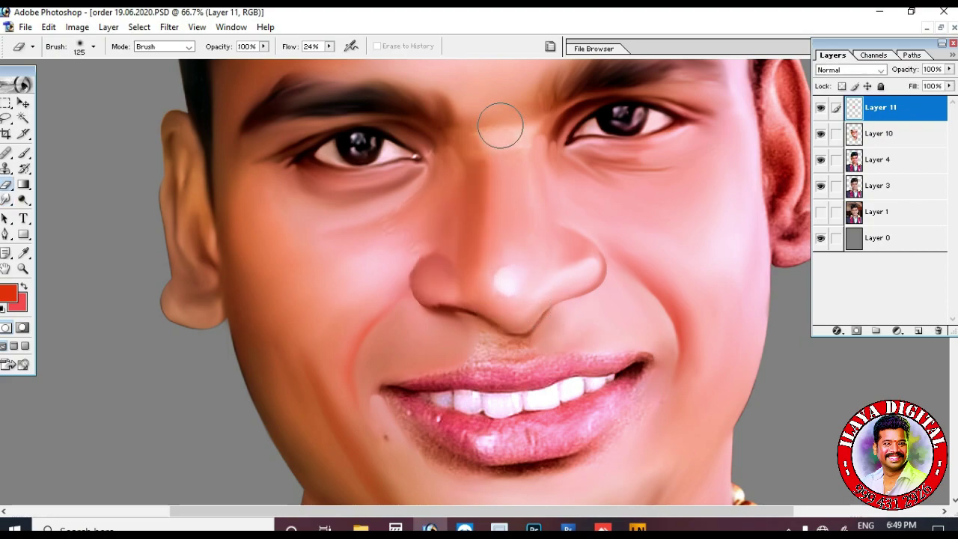
left_click_drag(441, 299, 446, 309)
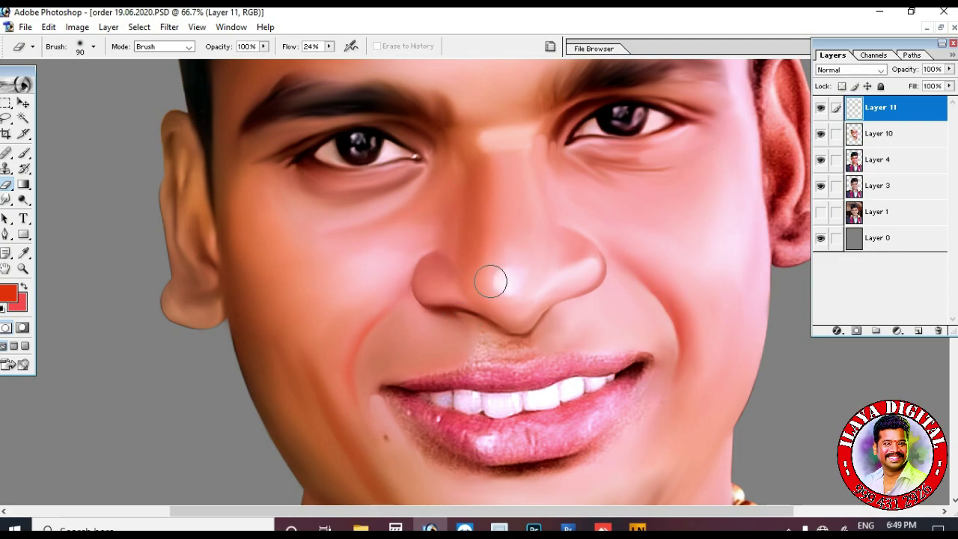
Compare the face with the erased nose layer hidden and shown.
left_click(821, 109)
left_click(821, 109)
left_click(821, 108)
key("ctrl+minus")
left_click(821, 109)
left_click(821, 109)
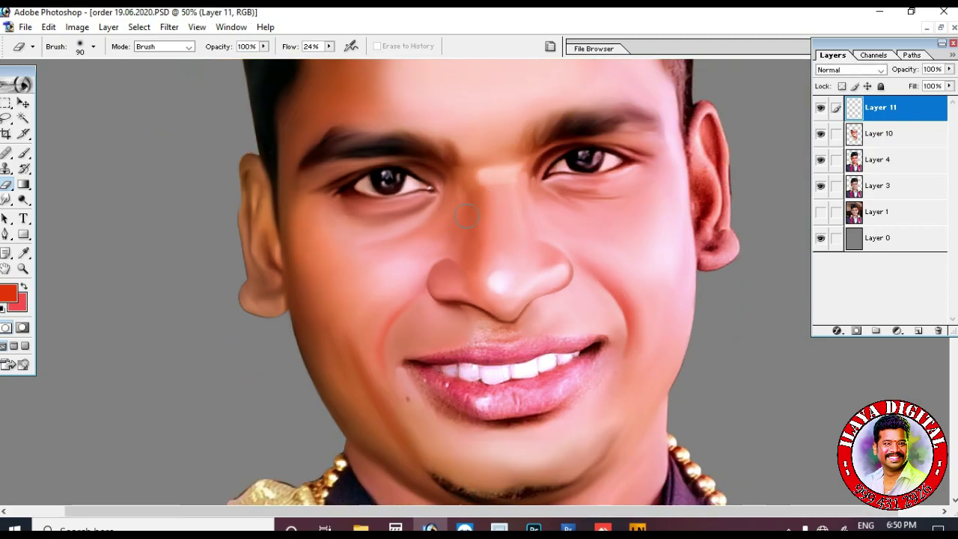
Merge Layer 11 with the nose smudging down into Layer 10.
left_click(837, 134)
key("ctrl+e")
key("ctrl+minus")
key("ctrl+minus")
Switch to the Smudge tool and clear the workspace of everything except the Layers palette.
key("ctrl+plus")
key("ctrl+plus")
key("ctrl+plus")
key("ctrl+plus")
key("ctrl+plus")
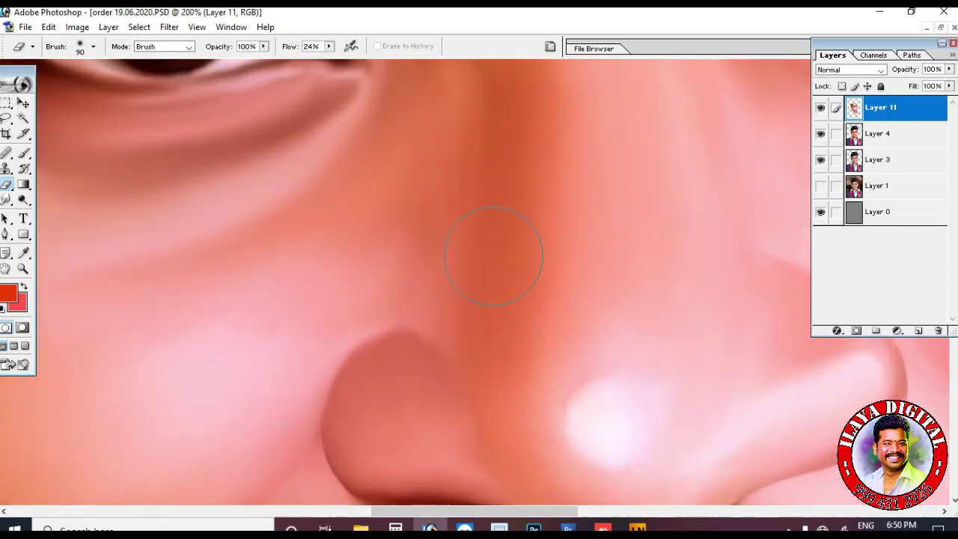
key("ctrl+minus")
key("r")
key("Tab")
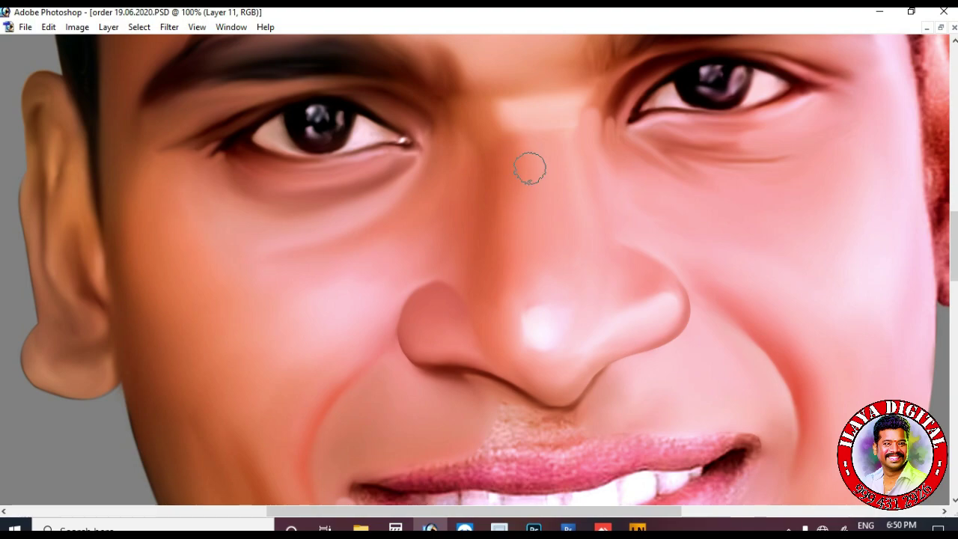
scroll(535, 210, "down", 3)
scroll(554, 299, "down", 1)
key("F7")
Smudge the dark line beneath the darker nostril up around the outer edge of its wing with a much smaller brush.
key("ctrl+plus")
key("ctrl+plus")
left_click_drag(289, 349, 325, 312)
key("bracketleft")
key("bracketleft")
key("bracketleft")
key("bracketleft")
key("bracketleft")
key("bracketleft")
key("bracketleft")
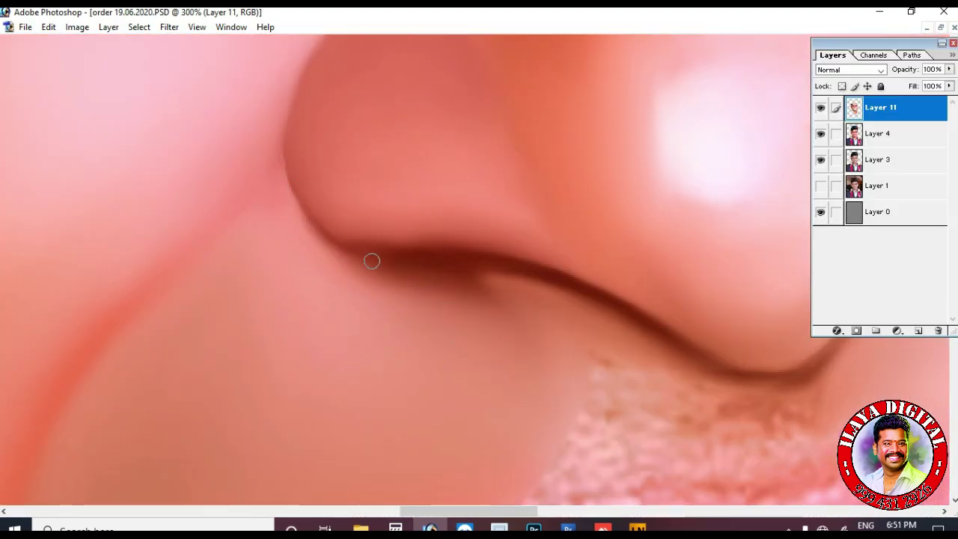
mouse_move(388, 256)
left_mouse_down()
mouse_move(305, 220)
mouse_move(289, 167)
mouse_move(353, 98)
mouse_move(378, 90)
left_mouse_up()
scroll(289, 167, "up", 3)
scroll(329, 330, "down", 2)
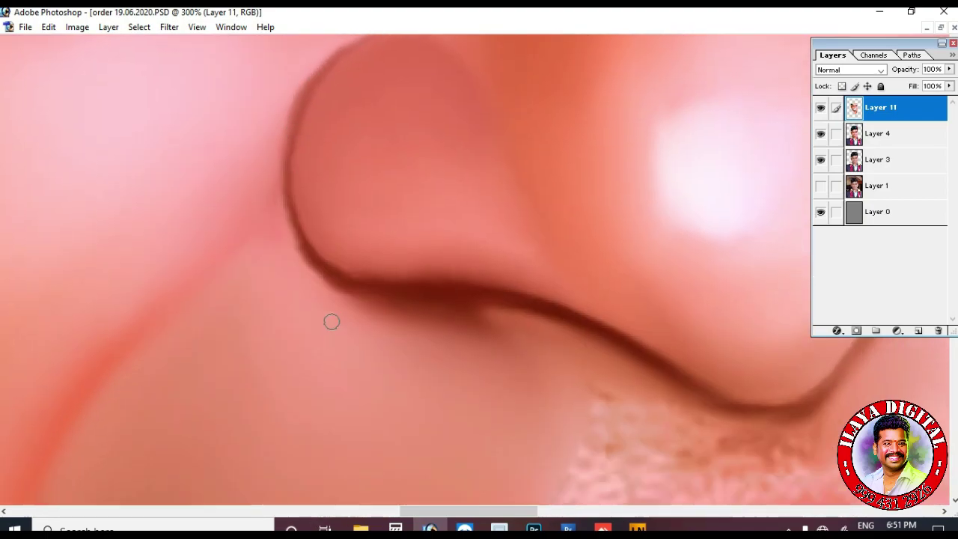
Soften the darker nostril's dark outline with a slightly larger Smudge brush.
mouse_move(339, 298)
left_mouse_down()
mouse_move(342, 258)
mouse_move(297, 196)
left_mouse_up()
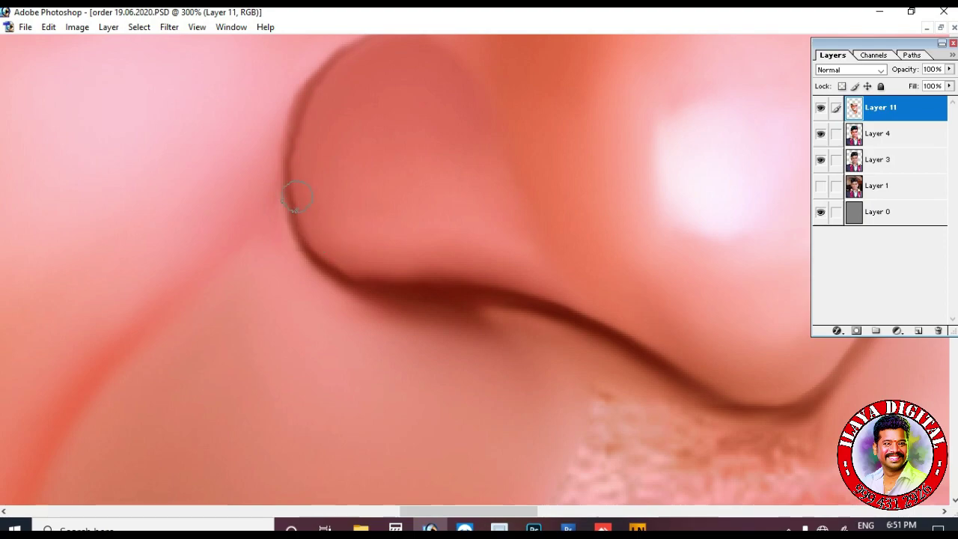
key("ctrl+plus")
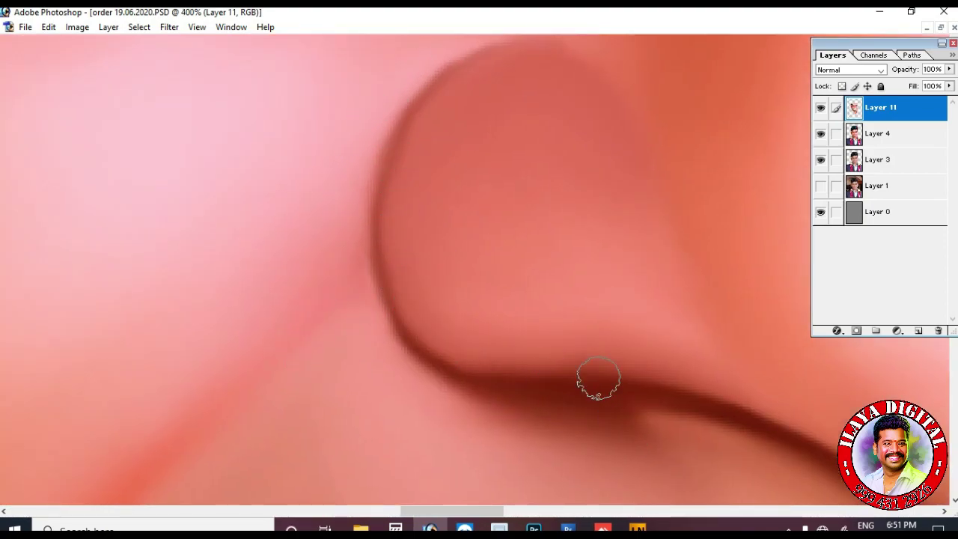
scroll(487, 149, "up", 3)
scroll(631, 417, "down", 5)
Try smudging the line beneath the nose tip and undo the last strokes.
scroll(524, 359, "right", 10)
scroll(415, 309, "down", 5)
mouse_move(392, 261)
left_mouse_down()
mouse_move(554, 266)
mouse_move(601, 194)
left_mouse_up()
key("ctrl+alt+z")
key("ctrl+alt+z")
Add a new empty layer and hide Layer 11 to expose the untouched skin under the nose.
left_click(918, 330)
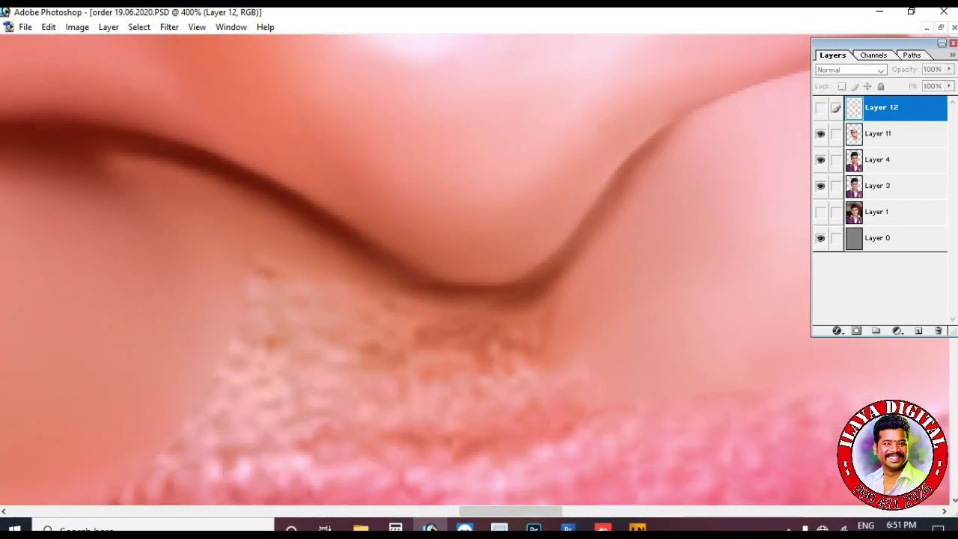
left_click(821, 133)
scroll(431, 305, "up", 1)
scroll(431, 305, "up", 2)
key("bracketright")
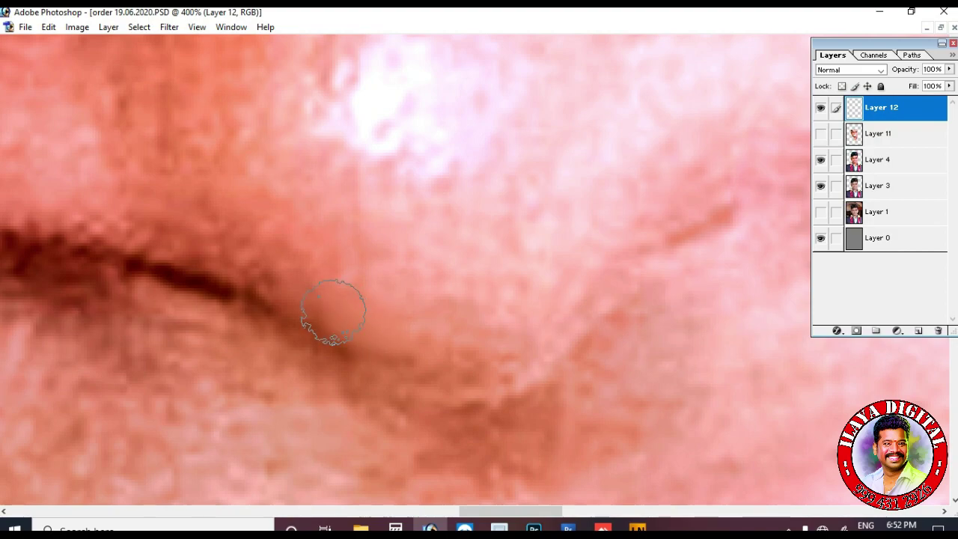
Smudge the lower edge of the nose tip and the grainy skin between it and the upper lip on Layer 12.
mouse_move(219, 282)
left_mouse_down()
mouse_move(425, 391)
mouse_move(551, 330)
left_mouse_up()
scroll(424, 374, "down", 2)
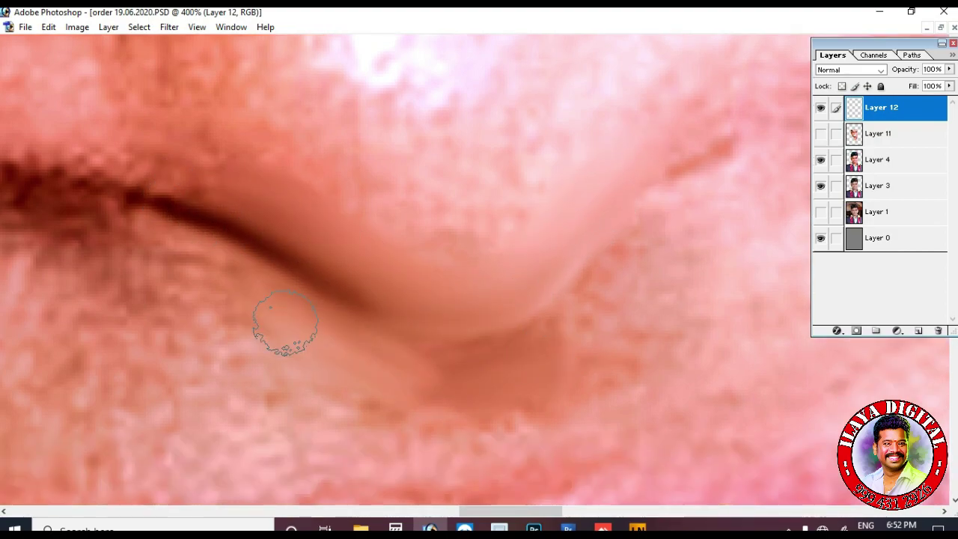
scroll(434, 378, "down", 2)
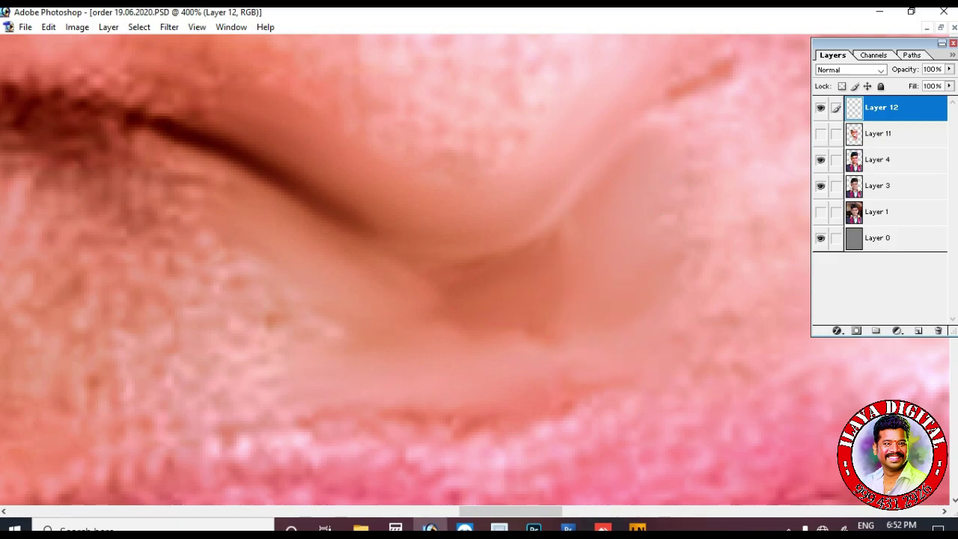
Show Layer 11 again and check how Layer 12 blends with it around the nose tip.
key("ctrl+minus")
key("ctrl+minus")
key("ctrl+minus")
key("ctrl+minus")
left_click(821, 134)
left_click(820, 107)
left_click_drag(616, 187, 378, 345)
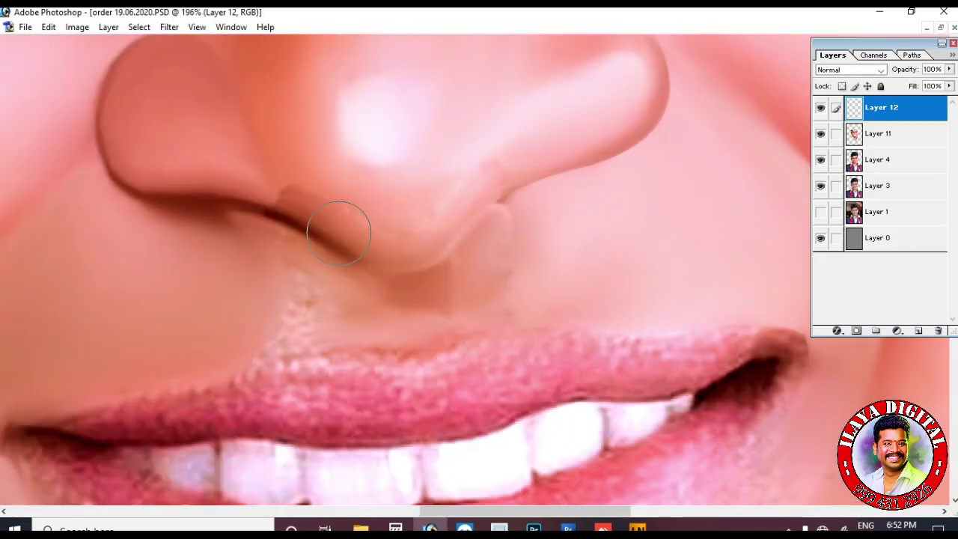
Erase the smudged overlap covering the nose's lower outline and merge Layer 12 down into Layer 11.
left_click_drag(288, 198, 329, 217)
left_click_drag(448, 266, 499, 224)
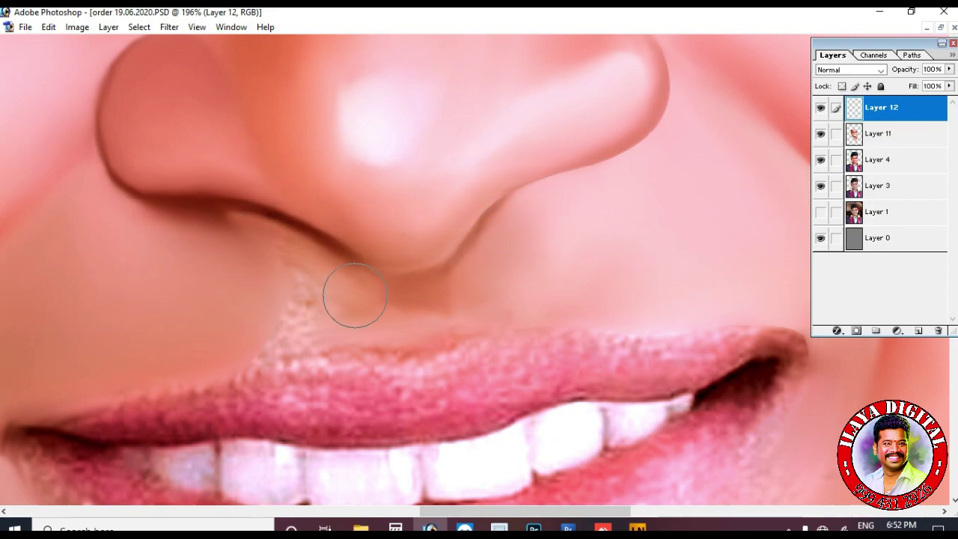
left_click(821, 107)
key("ctrl+e")
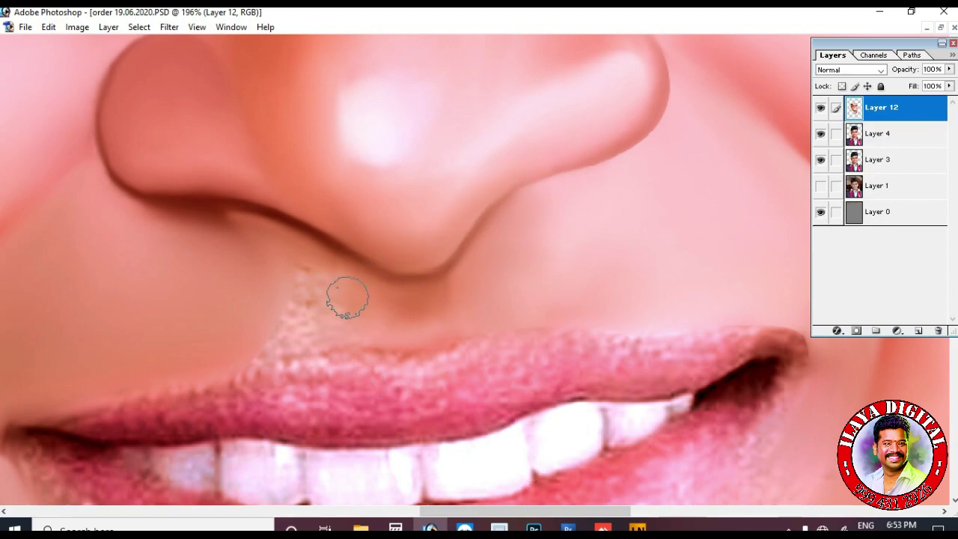
Trace the lower lip's outline with the Pen tool from one mouth corner to the other.
scroll(673, 367, "down", 5)
scroll(580, 393, "left", 2)
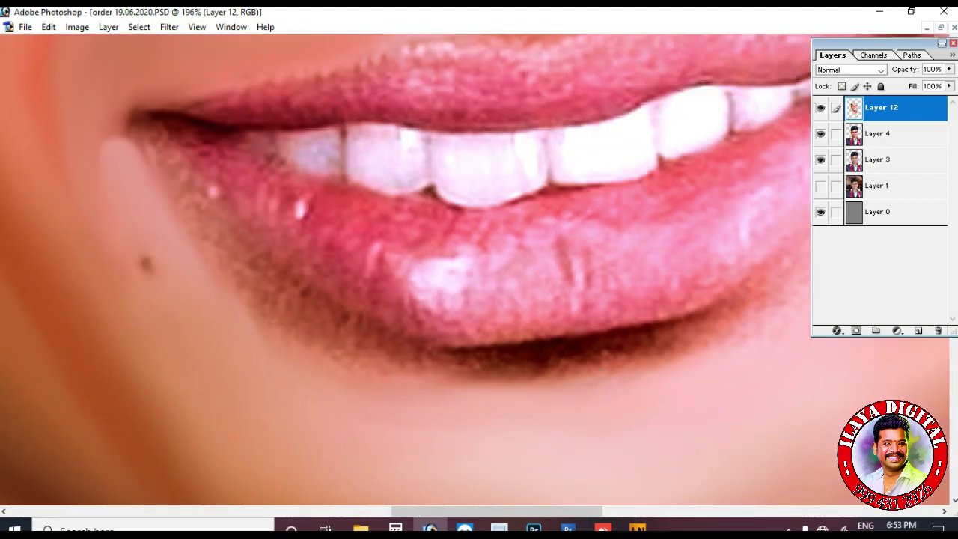
scroll(404, 270, "up", 1)
left_click(151, 187)
left_click_drag(441, 403, 599, 391)
mouse_move(703, 368)
left_mouse_down()
mouse_move(727, 351)
mouse_move(411, 454)
left_mouse_up()
left_click_drag(588, 234, 629, 98)
key("ctrl+minus")
key("ctrl+minus")
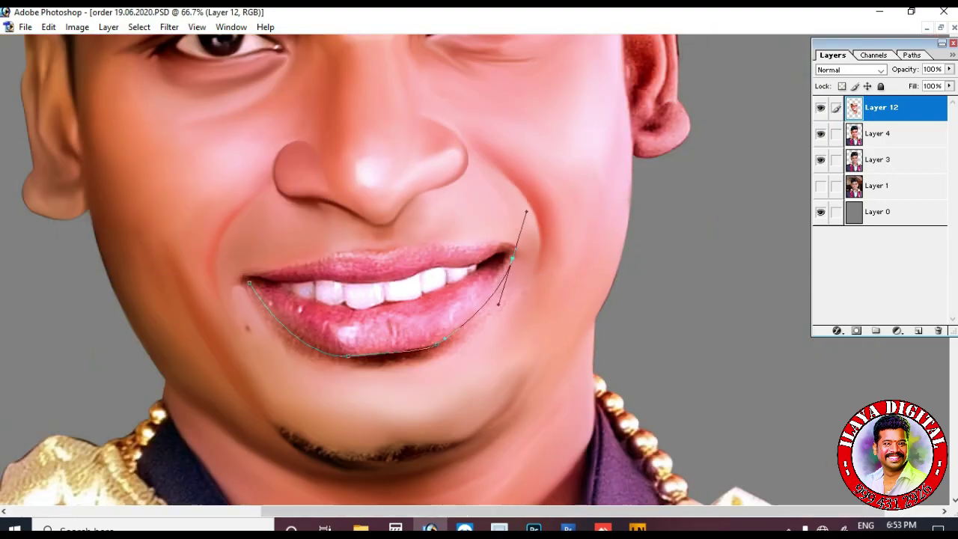
Continue the path along the upper lip's edge, close it at the starting corner and convert it to a selection.
left_click_drag(46, 59, 654, 490)
left_click(475, 221, "alt")
left_click_drag(475, 222, 579, 228)
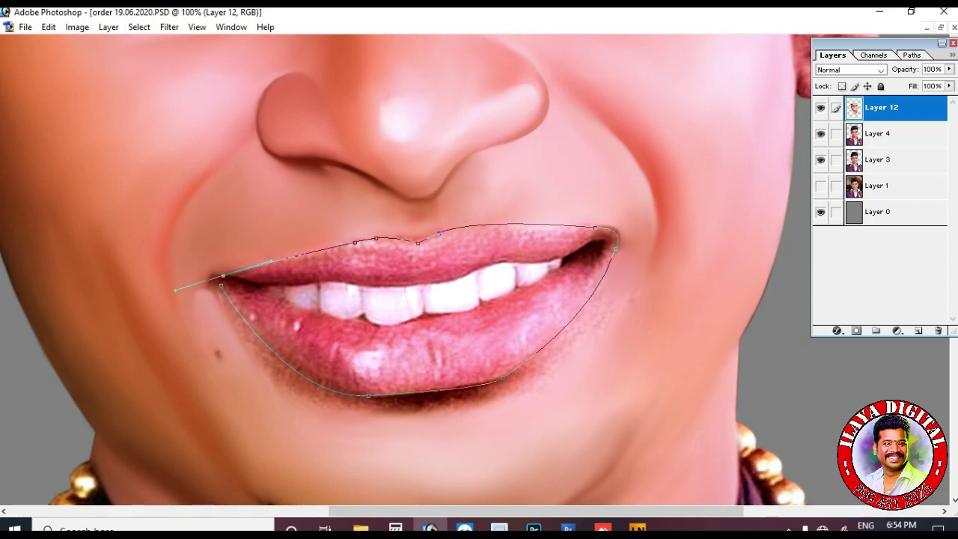
left_click(221, 285)
key("ctrl+Return")
Smudge the skin just outside the lip outline, softening the dark shadow under the lower lip and blending it into the chin.
key("ctrl+plus")
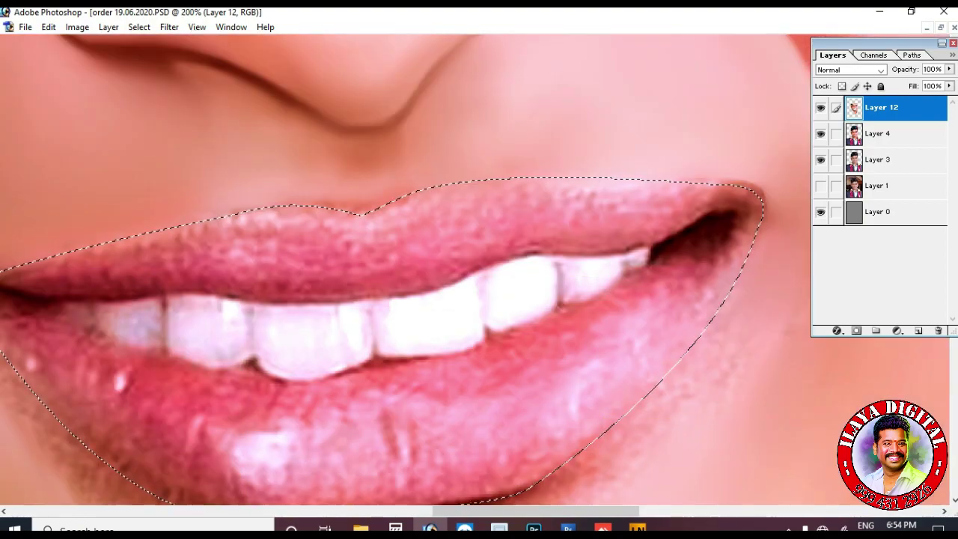
scroll(573, 261, "up", 1)
key("r")
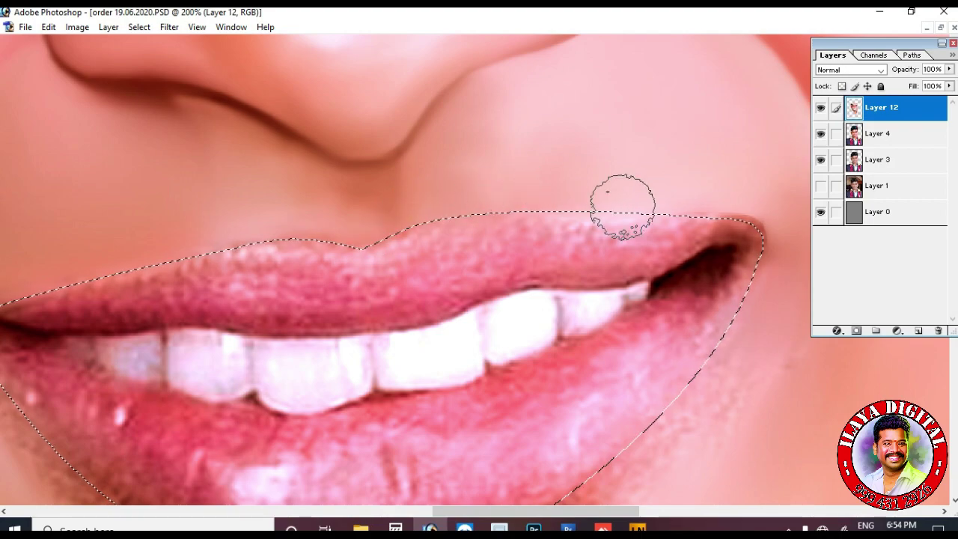
scroll(718, 224, "down", 5)
left_click_drag(731, 255, 643, 233)
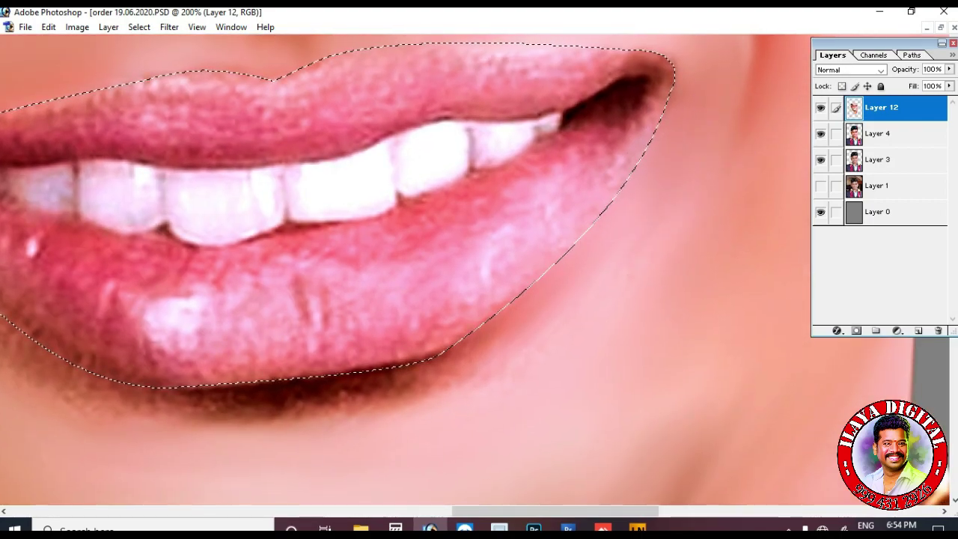
left_click_drag(651, 191, 891, 108)
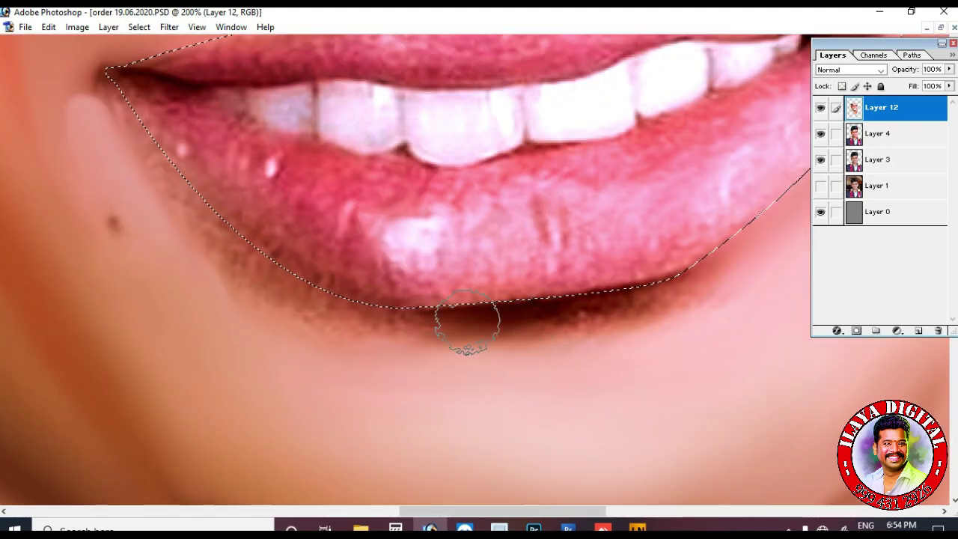
mouse_move(774, 231)
left_mouse_down()
mouse_move(606, 307)
mouse_move(798, 223)
left_mouse_up()
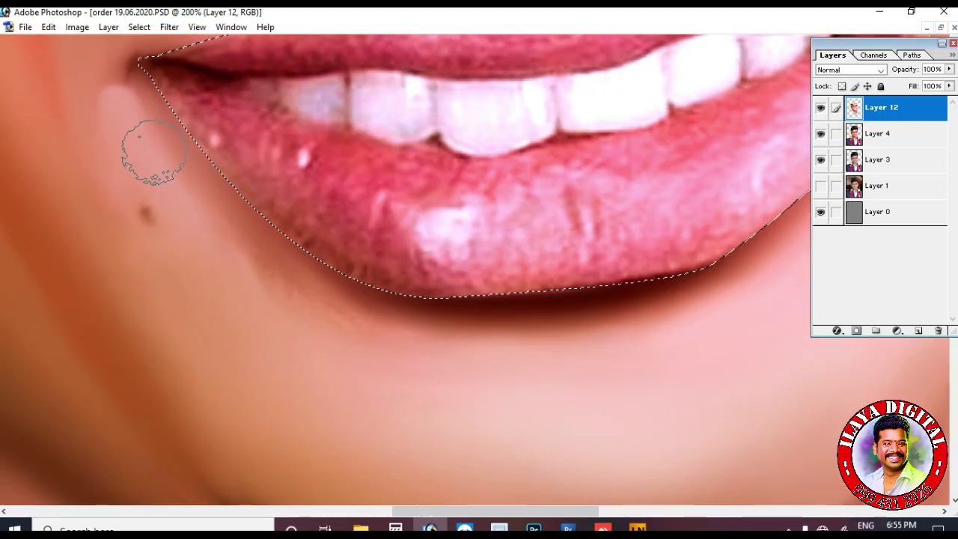
scroll(135, 103, "down", 2)
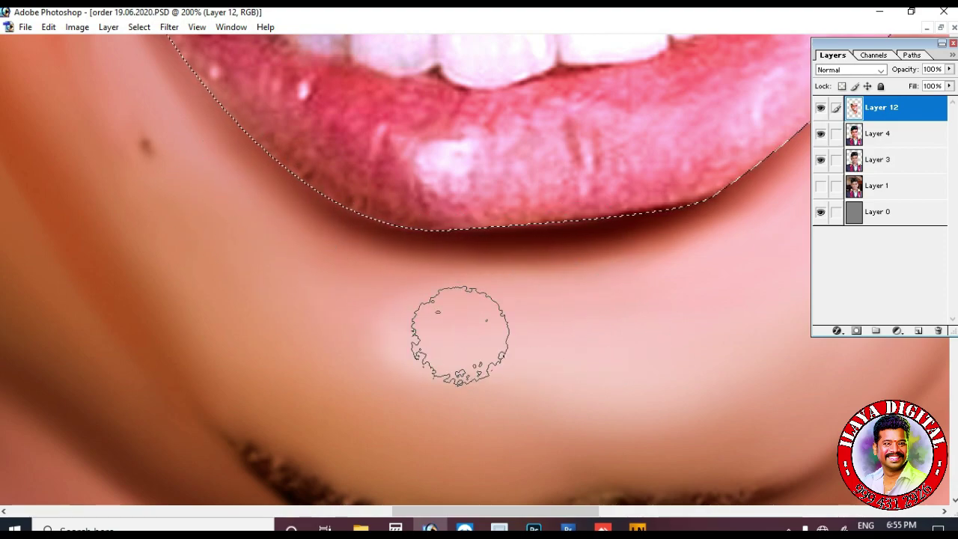
key("ctrl+minus")
scroll(490, 166, "up", 2)
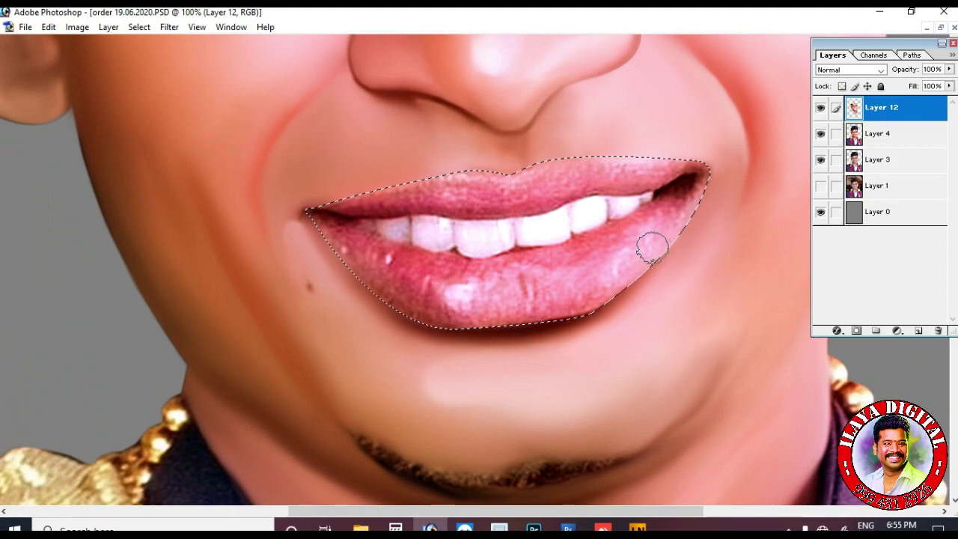
Smudge the grainy texture of the upper lip from corner to corner, using a smaller brush towards the mouth corner.
key("ctrl+plus")
left_click_drag(776, 164, 639, 206)
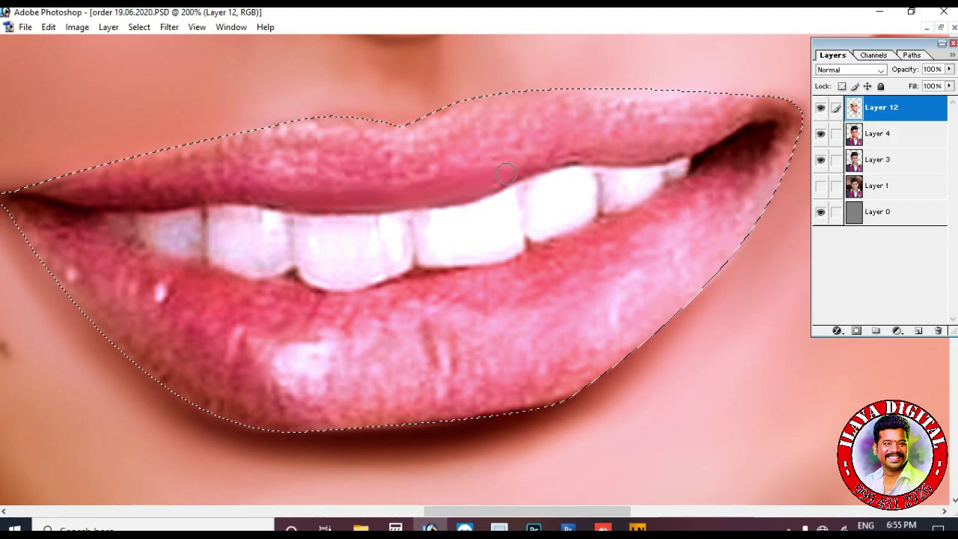
left_click_drag(335, 171, 355, 174)
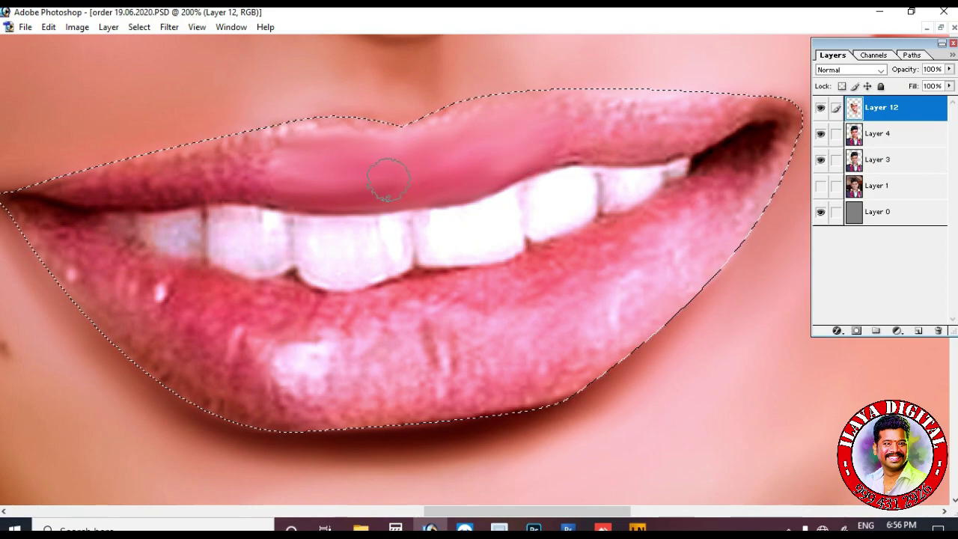
mouse_move(702, 133)
left_mouse_down()
mouse_move(773, 110)
mouse_move(736, 114)
mouse_move(748, 101)
mouse_move(639, 112)
mouse_move(592, 93)
mouse_move(713, 90)
mouse_move(540, 105)
mouse_move(650, 136)
mouse_move(416, 153)
mouse_move(451, 133)
mouse_move(474, 138)
mouse_move(537, 101)
mouse_move(713, 113)
mouse_move(367, 145)
mouse_move(303, 128)
mouse_move(492, 142)
mouse_move(332, 170)
mouse_move(516, 132)
left_mouse_up()
key("bracketleft")
key("bracketleft")
left_click_drag(103, 189, 396, 195)
mouse_move(267, 187)
left_mouse_down()
mouse_move(360, 146)
mouse_move(489, 124)
mouse_move(426, 170)
mouse_move(427, 160)
mouse_move(198, 211)
mouse_move(223, 218)
left_mouse_up()
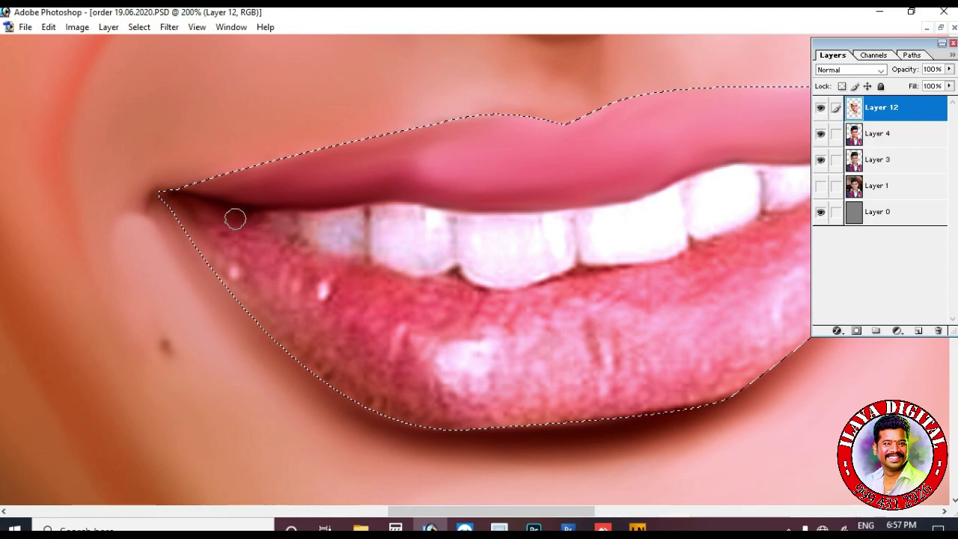
Smudge the lower lip's pale side below the teeth and its bottom edge within the selection.
mouse_move(340, 260)
left_mouse_down()
mouse_move(365, 274)
mouse_move(524, 300)
mouse_move(372, 310)
left_mouse_up()
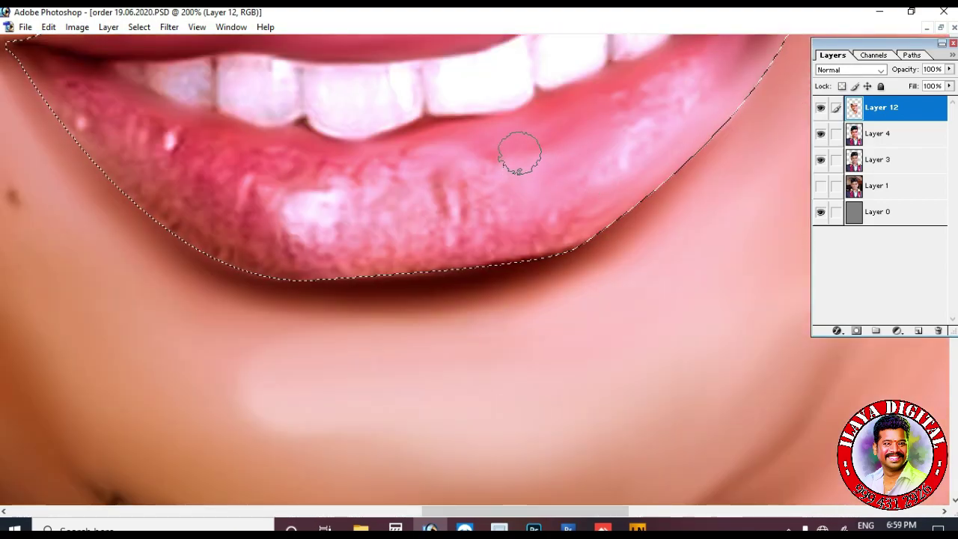
scroll(674, 146, "up", 5)
scroll(692, 146, "down", 7)
mouse_move(587, 196)
left_mouse_down()
mouse_move(505, 216)
mouse_move(563, 216)
mouse_move(609, 166)
left_mouse_up()
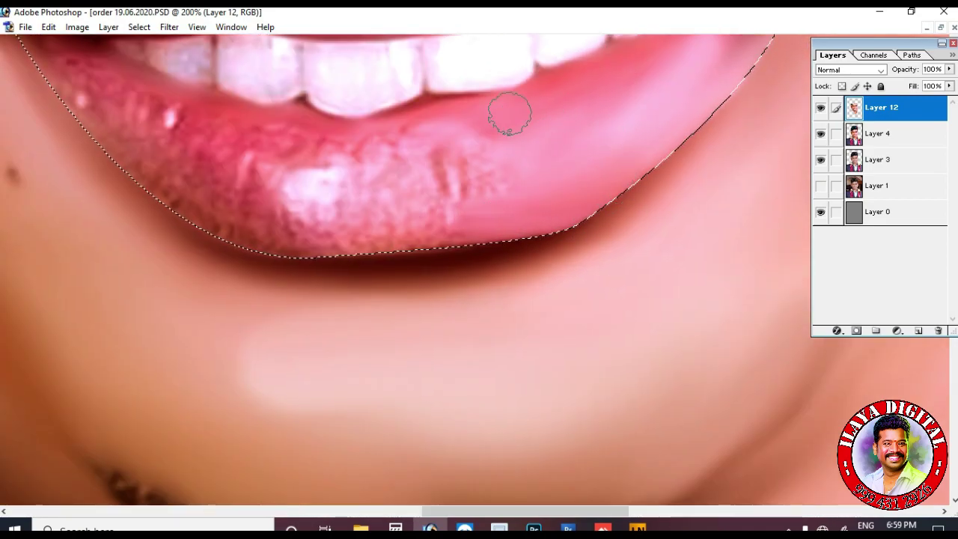
scroll(299, 179, "up", 3)
mouse_move(82, 206)
left_mouse_down()
mouse_move(198, 301)
mouse_move(289, 338)
mouse_move(489, 315)
left_mouse_up()
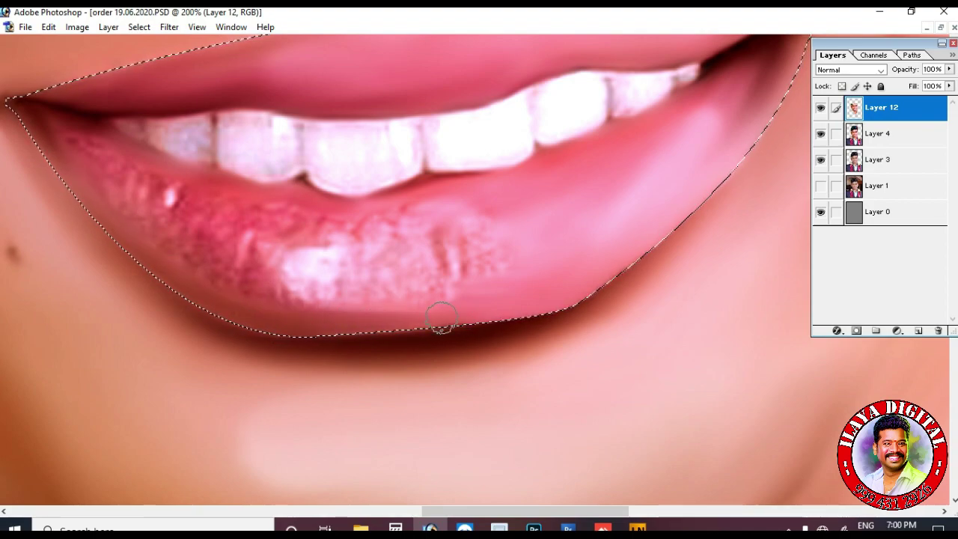
Smudge the rest of the lower lip, including its middle, white highlight, creases and darker corner, varying the brush size.
mouse_move(274, 213)
left_mouse_down()
mouse_move(325, 267)
mouse_move(297, 272)
mouse_move(368, 225)
left_mouse_up()
mouse_move(425, 203)
left_mouse_down()
mouse_move(409, 244)
mouse_move(413, 278)
mouse_move(430, 248)
mouse_move(470, 243)
mouse_move(482, 225)
mouse_move(457, 226)
mouse_move(492, 271)
left_mouse_up()
key("bracketright")
mouse_move(266, 277)
left_mouse_down()
mouse_move(200, 260)
mouse_move(249, 293)
mouse_move(89, 172)
left_mouse_up()
left_click_drag(171, 221, 167, 244)
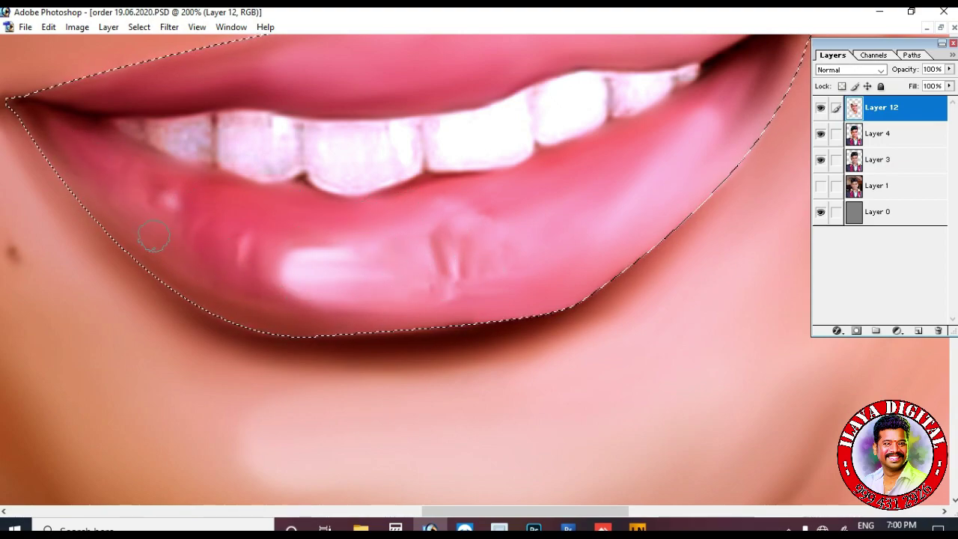
key("bracketright")
key("bracketright")
mouse_move(329, 274)
left_mouse_down()
mouse_move(438, 219)
mouse_move(511, 279)
mouse_move(697, 181)
mouse_move(749, 134)
mouse_move(736, 161)
left_mouse_up()
key("bracketleft")
left_click_drag(185, 298, 69, 183)
left_click_drag(338, 201, 342, 268)
Smudge the upper teeth one by one to remove their grain while keeping the gaps between them.
key("ctrl+plus")
left_click_drag(239, 240, 562, 274)
key("bracketleft")
key("bracketleft")
mouse_move(272, 181)
left_mouse_down()
mouse_move(311, 199)
mouse_move(333, 193)
left_mouse_up()
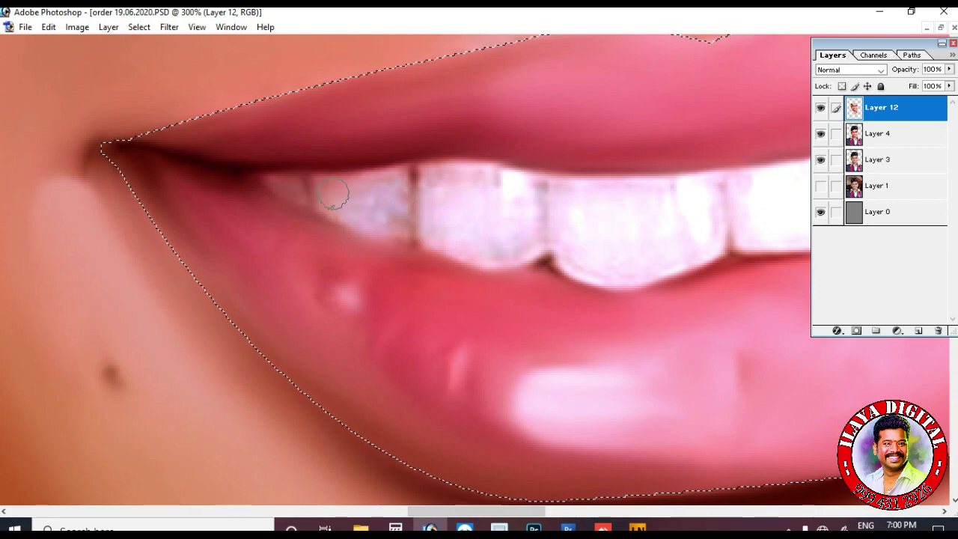
mouse_move(431, 205)
left_mouse_down()
mouse_move(442, 179)
mouse_move(472, 188)
mouse_move(503, 240)
mouse_move(461, 207)
left_mouse_up()
scroll(461, 208, "right", 3)
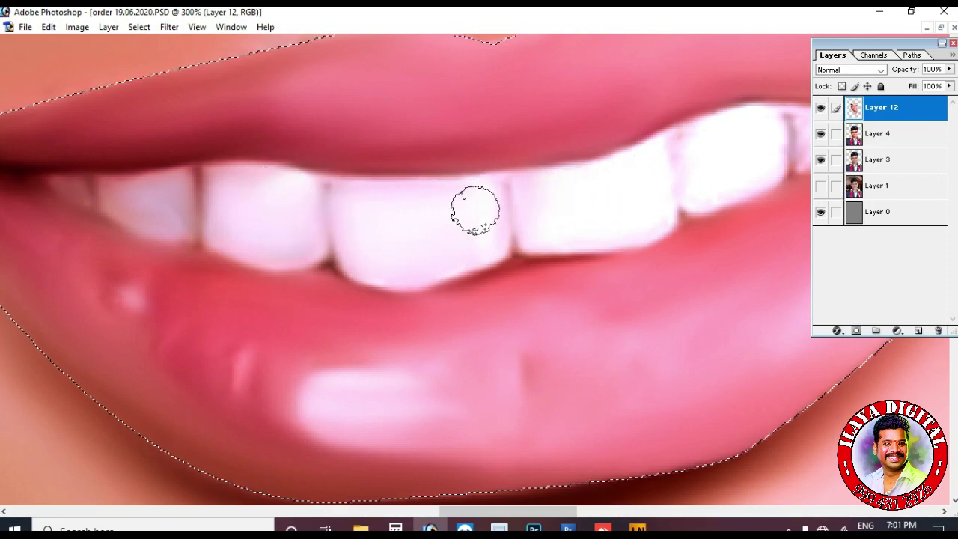
scroll(560, 234, "right", 3)
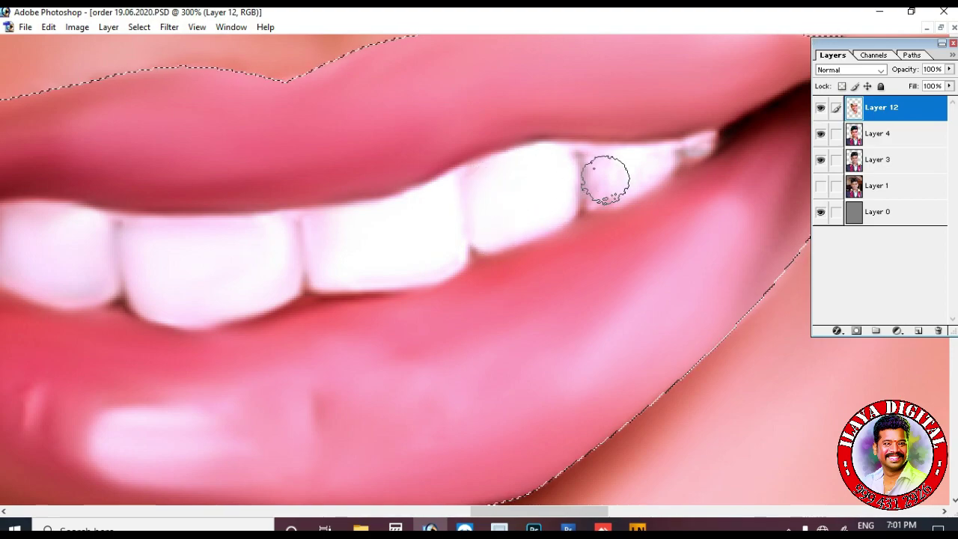
mouse_move(556, 168)
left_mouse_down()
mouse_move(561, 190)
mouse_move(590, 162)
mouse_move(602, 192)
mouse_move(672, 166)
left_mouse_up()
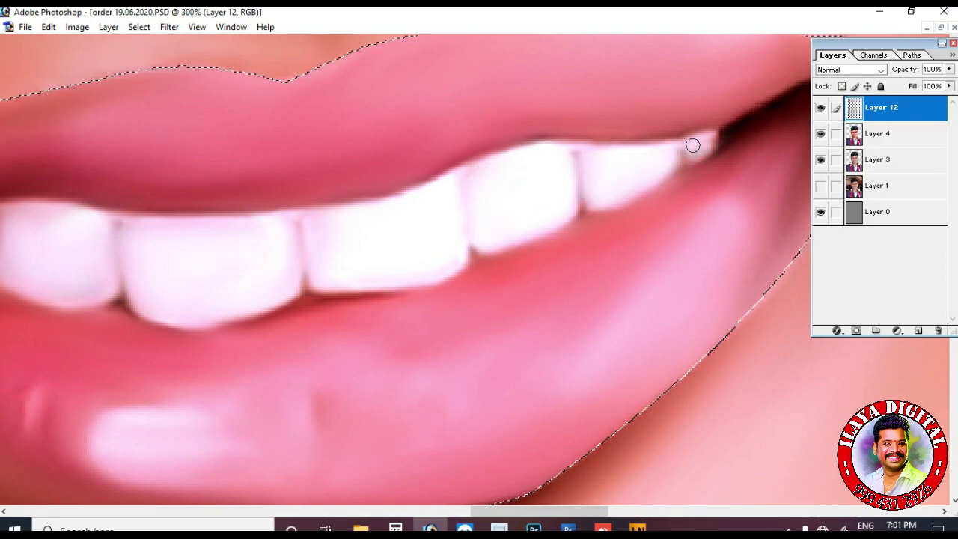
key("ctrl+minus")
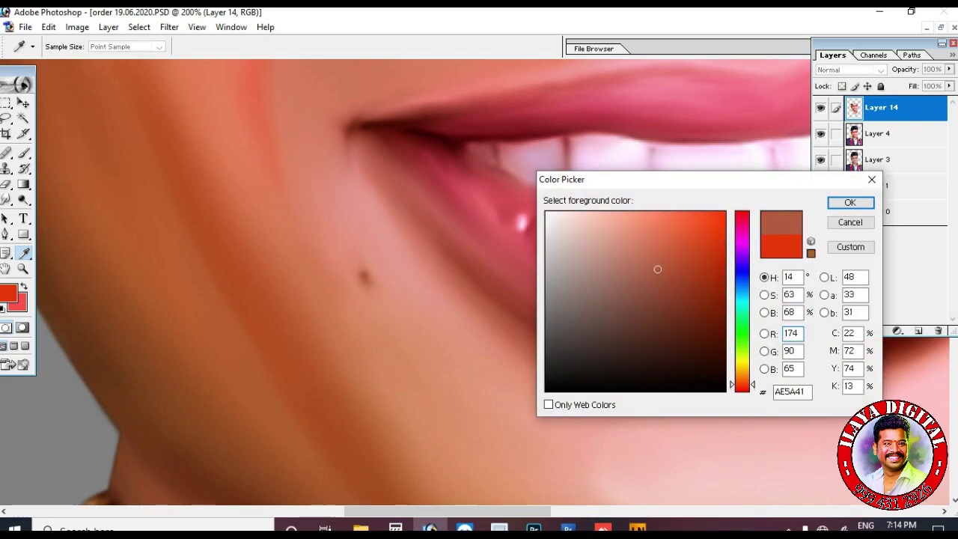
Pick the mole's brown as the foreground colour and repaint the mole below the mouth corner as a round spot.
left_click(363, 278)
key("Return")
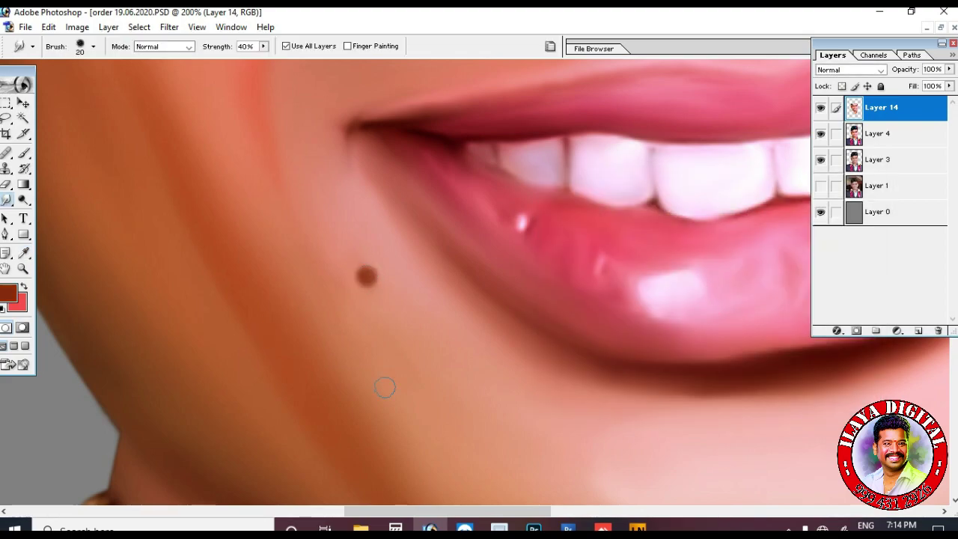
key("ctrl+minus")
key("ctrl+minus")
key("ctrl+minus")
key("ctrl+minus")
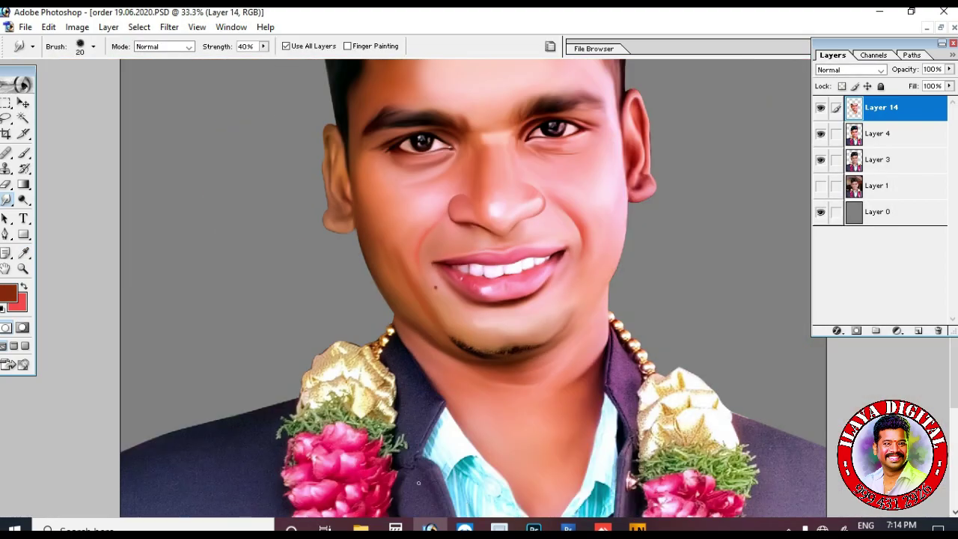
key("ctrl+minus")
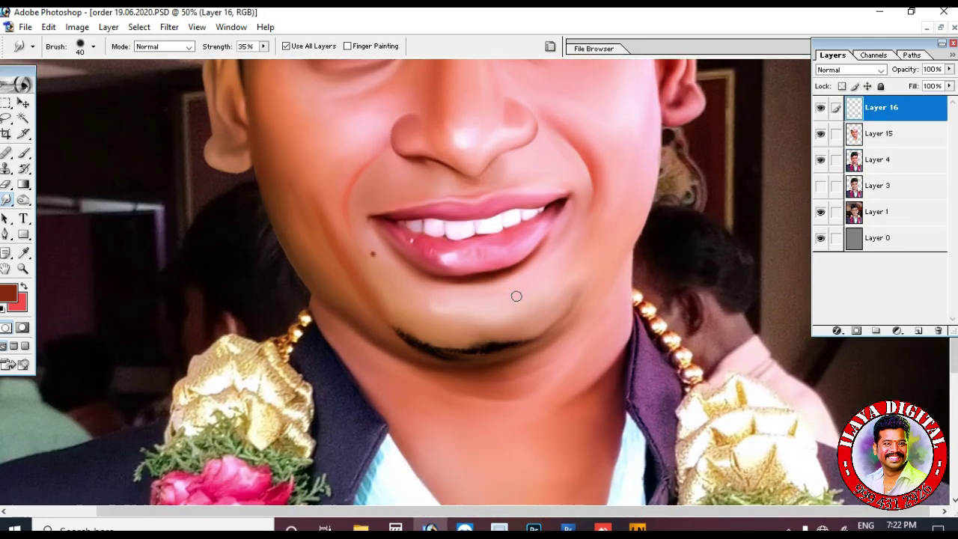
Smudge the chin beard's edge into fine upward hairs on Layer 16 using a spatter-shaped brush tip.
key("z")
left_click_drag(374, 264, 583, 382)
key("r")
right_click(429, 286)
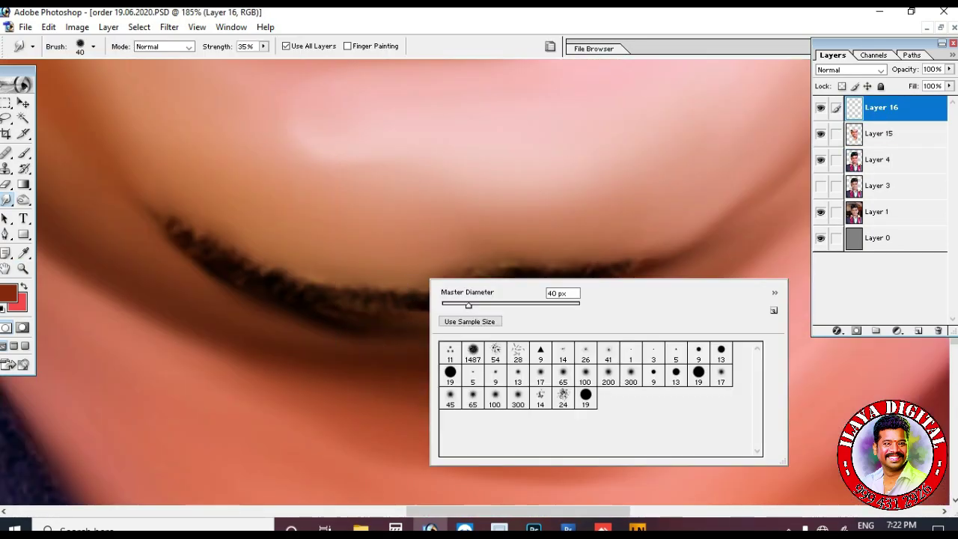
key("Return")
key("Tab")
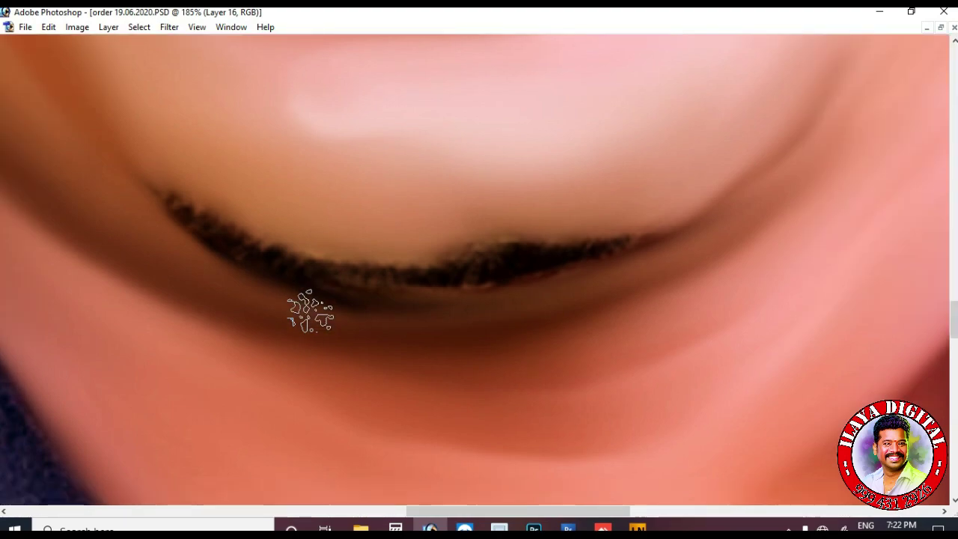
mouse_move(193, 193)
left_mouse_down()
mouse_move(214, 250)
mouse_move(343, 266)
mouse_move(288, 184)
mouse_move(177, 154)
mouse_move(365, 272)
mouse_move(413, 228)
mouse_move(477, 281)
mouse_move(563, 248)
mouse_move(663, 227)
mouse_move(712, 192)
left_mouse_up()
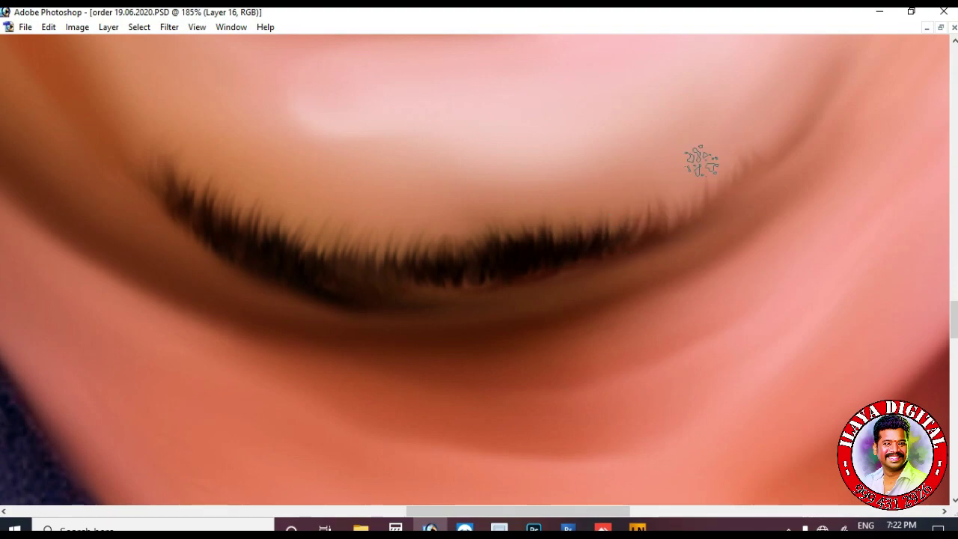
scroll(613, 217, "down", 3)
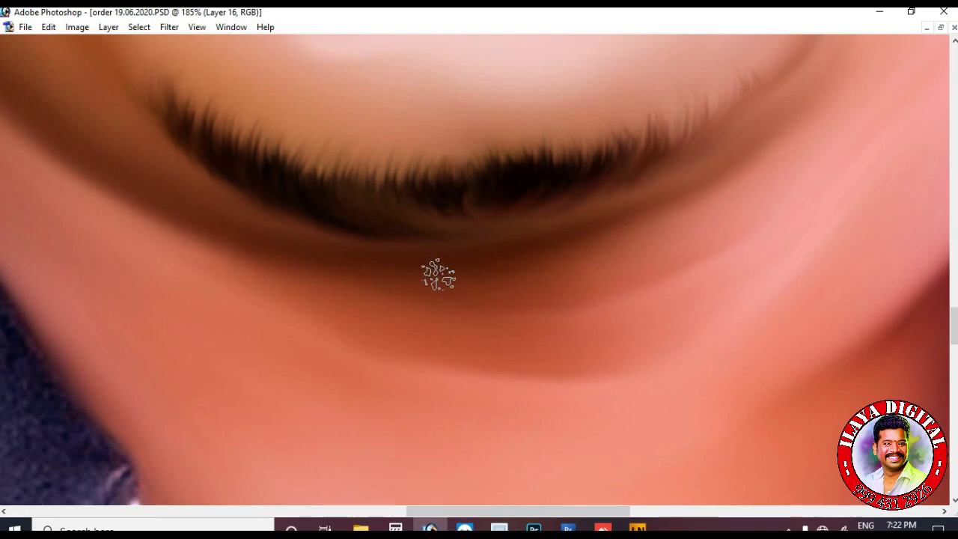
Choose the 11 px three-dot brush tip and smudge individual hair strands along the mole-side half of the chin beard.
key("ctrl+minus")
key("ctrl+minus")
key("ctrl+minus")
scroll(437, 277, "up", 5)
key("ctrl+plus")
key("ctrl+plus")
key("ctrl+plus")
key("ctrl+plus")
scroll(466, 322, "down", 3)
right_click(456, 324)
double_click(477, 398)
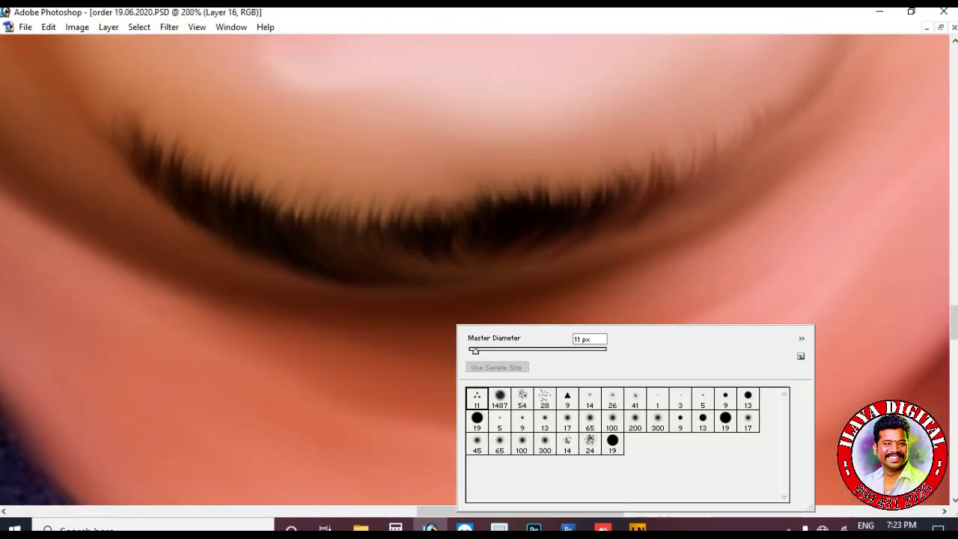
left_click_drag(130, 100, 389, 180)
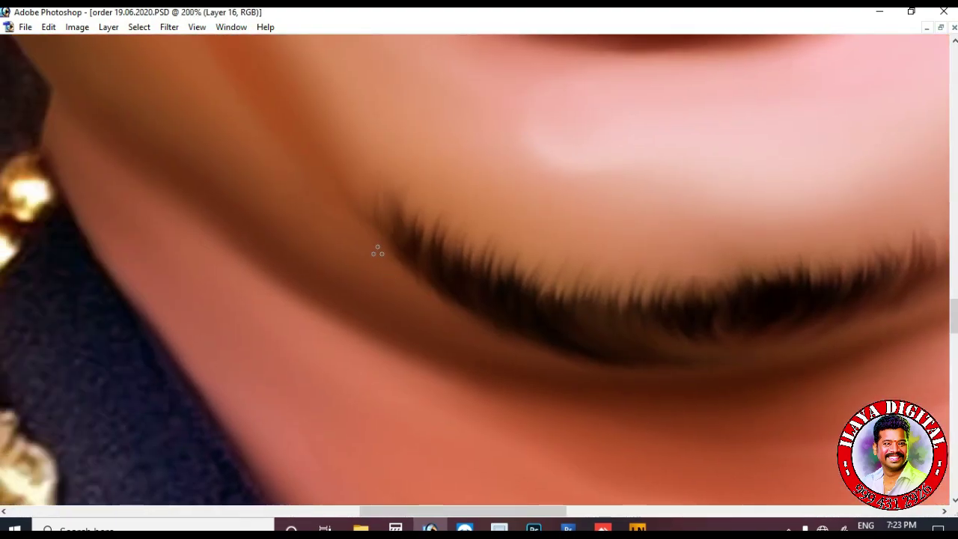
mouse_move(556, 322)
left_mouse_down()
mouse_move(530, 262)
mouse_move(557, 280)
left_mouse_up()
left_click_drag(615, 341, 579, 284)
left_click_drag(684, 265, 717, 318)
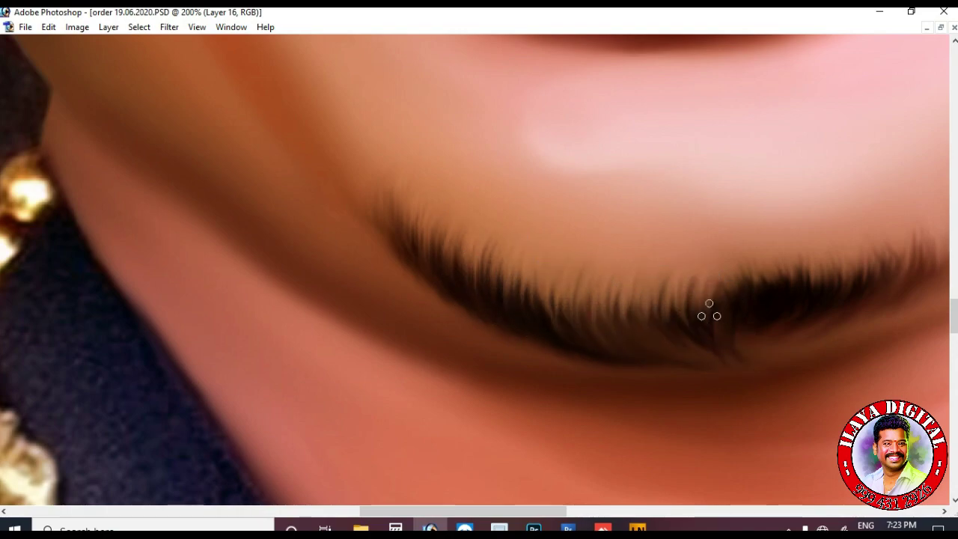
left_click_drag(451, 234, 482, 297)
mouse_move(483, 262)
left_mouse_down()
mouse_move(516, 320)
mouse_move(565, 334)
left_mouse_up()
Smudge separate hair strands through the dense, dark middle of the chin beard.
left_click_drag(781, 364, 485, 458)
mouse_move(440, 373)
left_mouse_down()
mouse_move(459, 416)
mouse_move(481, 431)
left_mouse_up()
left_click_drag(482, 358, 503, 399)
left_click_drag(520, 355, 549, 421)
left_click_drag(589, 359, 577, 410)
left_click_drag(618, 342, 595, 401)
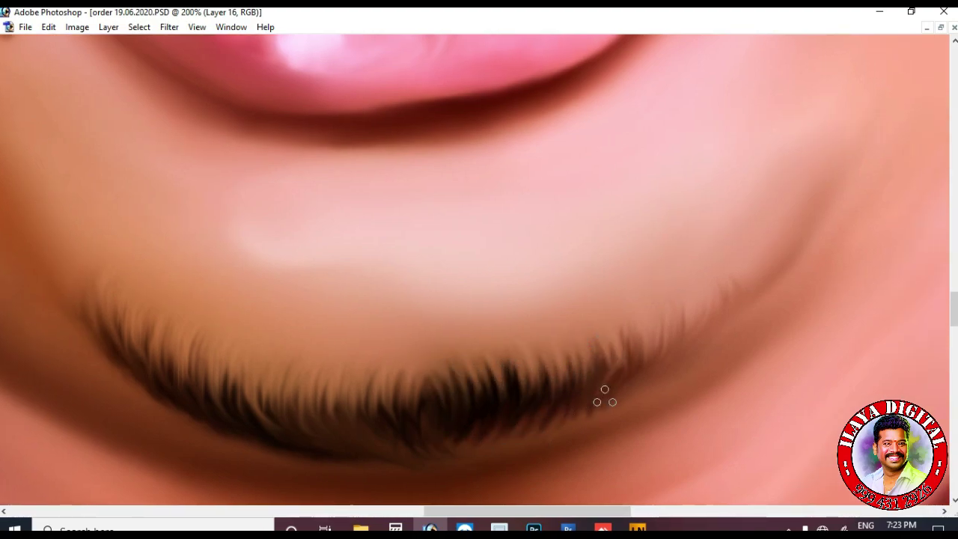
Smudge thin hair strands along the chin beard's sparse end on the side away from the mole.
scroll(454, 58, "up", 3)
scroll(603, 197, "down", 7)
left_click_drag(660, 178, 648, 226)
left_click_drag(686, 170, 672, 217)
mouse_move(718, 148)
left_mouse_down()
mouse_move(699, 192)
mouse_move(740, 118)
left_mouse_up()
left_click_drag(697, 193, 711, 149)
left_click_drag(668, 202, 680, 159)
left_click_drag(638, 222, 651, 178)
left_click_drag(544, 264, 523, 294)
Smudge a row of short hairs down from the dark shadow beneath the middle of the lower lip.
scroll(418, 282, "up", 4)
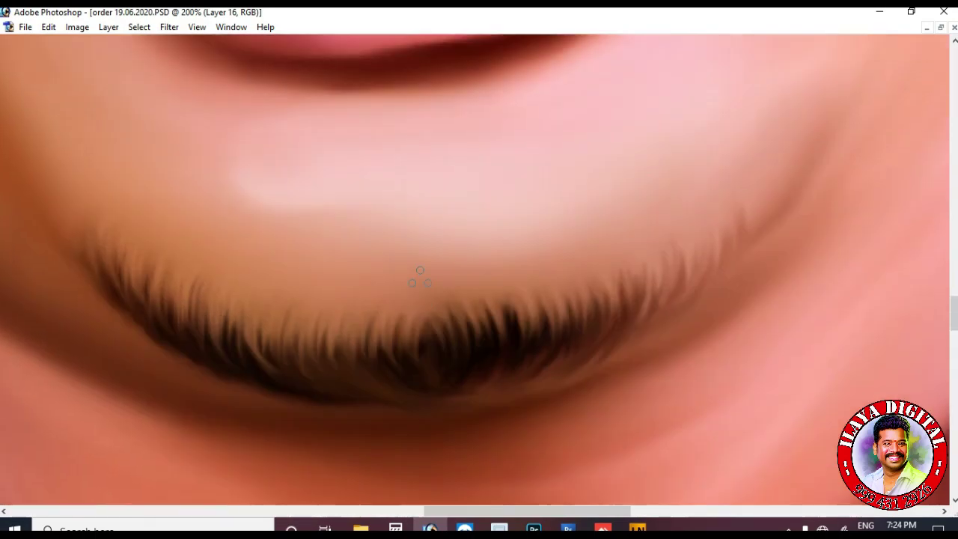
left_click_drag(378, 144, 368, 179)
left_click_drag(401, 134, 389, 180)
left_click_drag(427, 134, 412, 179)
left_click_drag(452, 132, 440, 177)
mouse_move(476, 129)
left_mouse_down()
mouse_move(477, 168)
mouse_move(515, 164)
left_mouse_up()
left_click_drag(347, 147, 337, 180)
key("ctrl+minus")
key("ctrl+minus")
key("ctrl+minus")
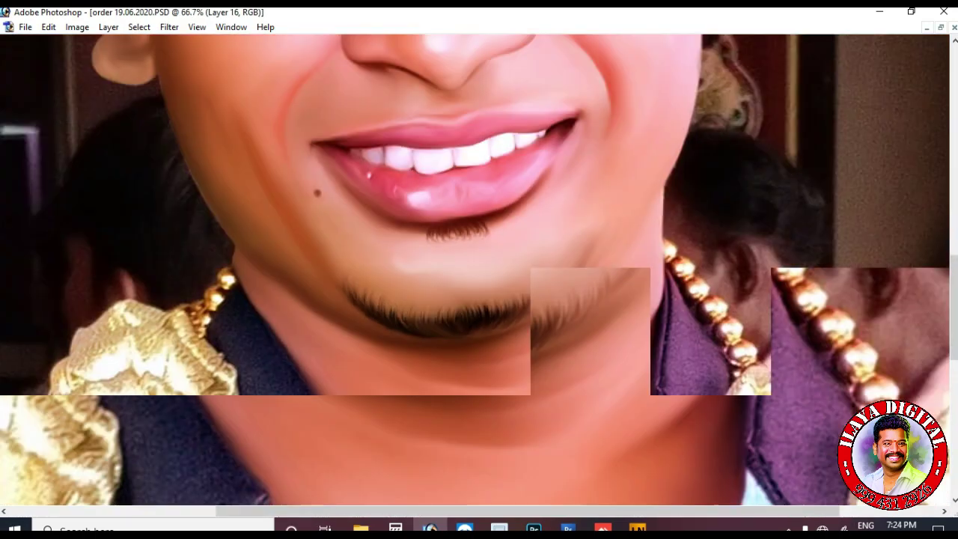
Apply a filter at a reduced setting to the smudged beard hairs on Layer 16.
scroll(601, 342, "up", 2)
key("z")
scroll(601, 342, "down", 1)
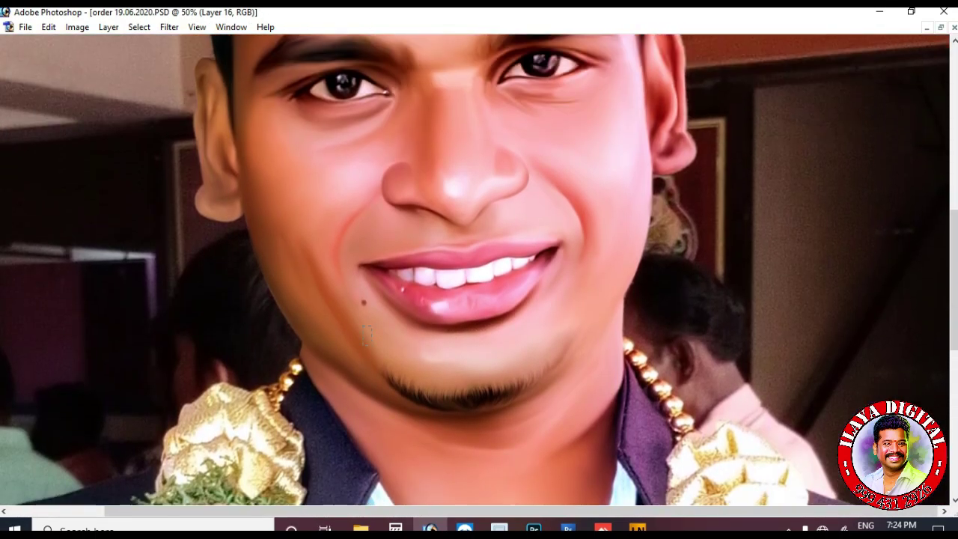
left_click_drag(365, 327, 578, 434)
key("Tab")
left_click(169, 27)
mouse_move(189, 131)
left_click(389, 162)
left_click_drag(753, 436, 715, 435)
key("Return")
key("ctrl+minus")
key("ctrl+minus")
key("ctrl+minus")
key("ctrl+minus")
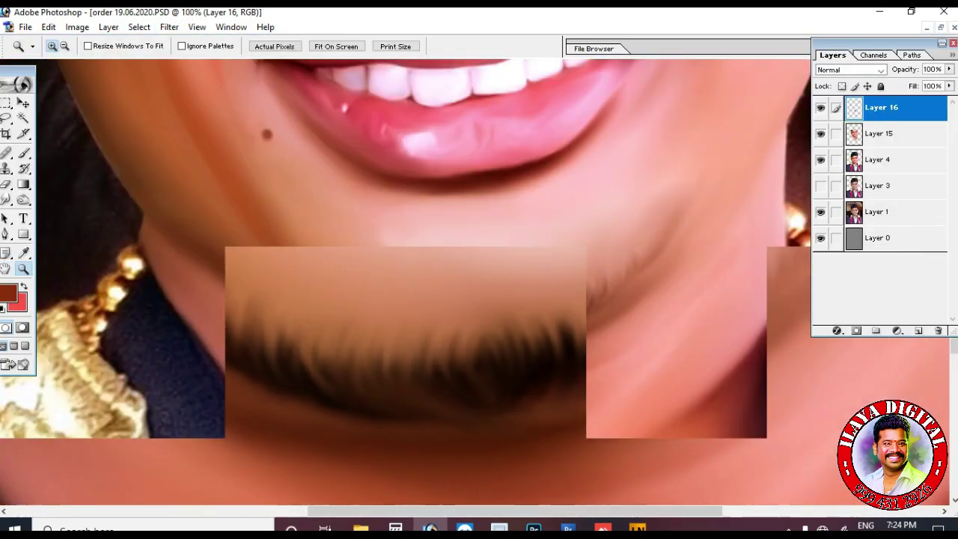
Set the Smudge strength to 80% and smudge individual hairs along the mole-side eyebrow.
scroll(423, 281, "up", 3)
left_click_drag(249, 102, 642, 286)
key("r")
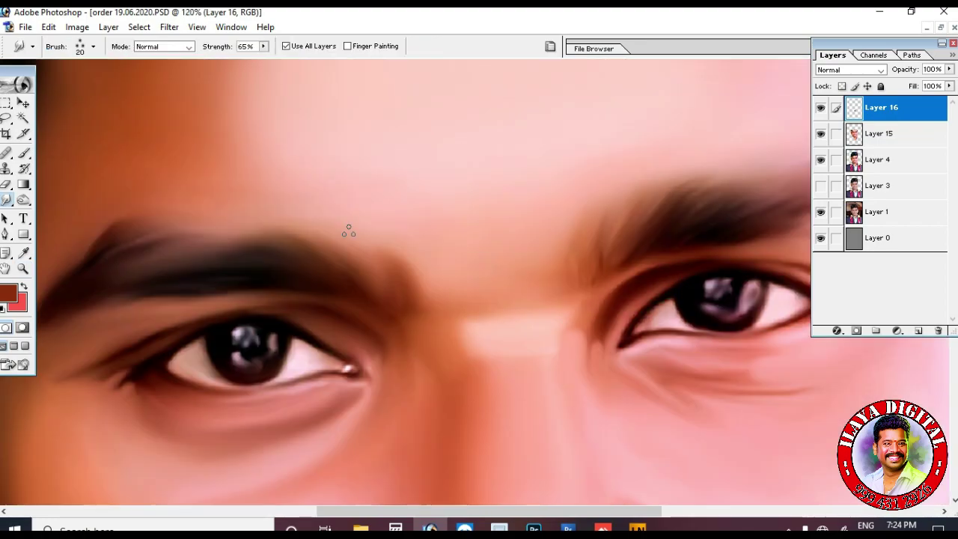
key("8")
left_click_drag(348, 232, 458, 209)
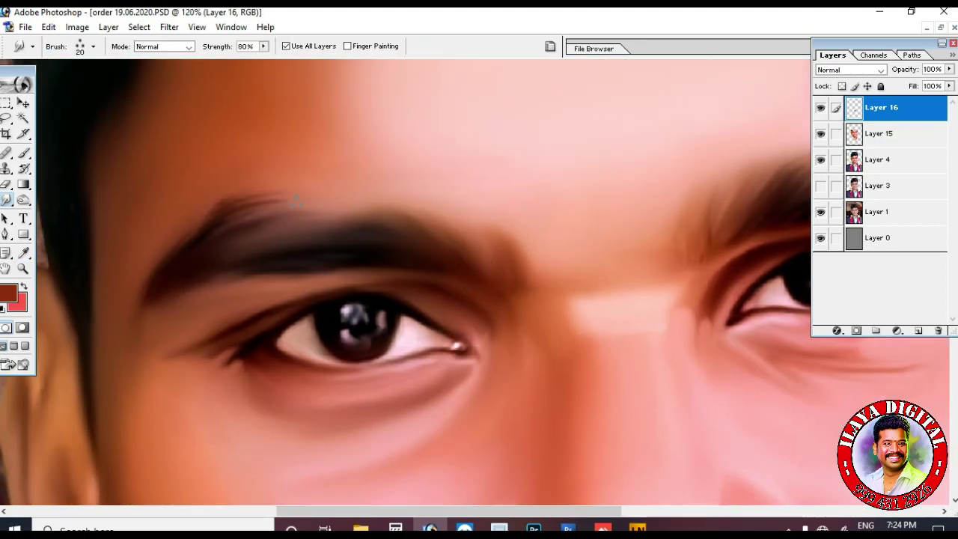
left_click_drag(164, 258, 442, 246)
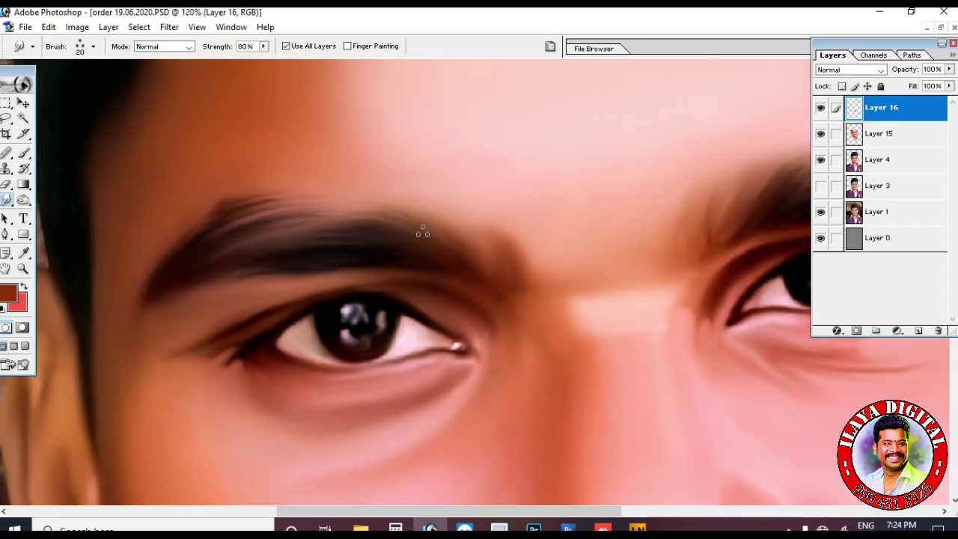
Smudge separate hair strands along the other eyebrow, from its inner end out to its tapered tail.
left_click_drag(429, 279, 112, 326)
left_click_drag(367, 302, 386, 238)
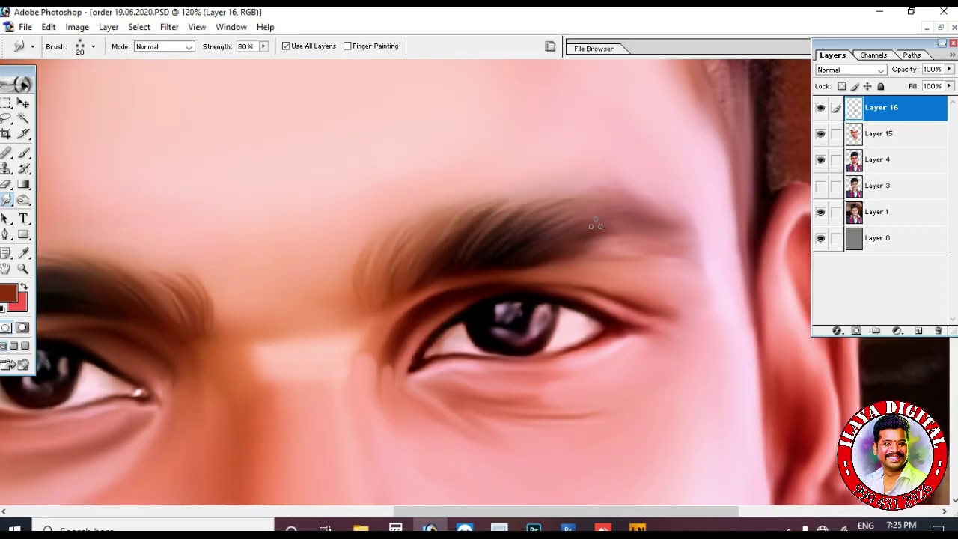
mouse_move(589, 237)
left_mouse_down()
mouse_move(700, 268)
mouse_move(503, 269)
left_mouse_up()
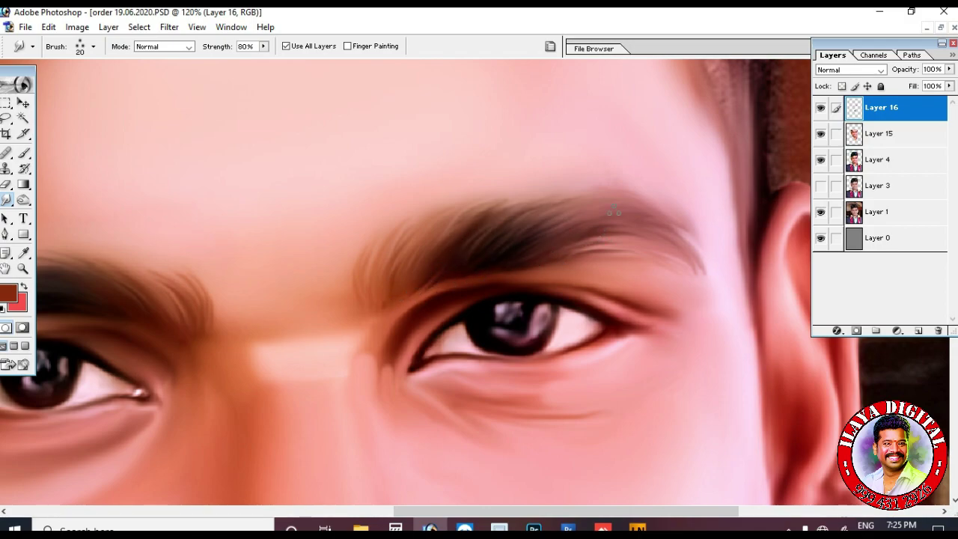
key("ctrl+minus")
key("ctrl+minus")
key("ctrl+minus")
key("ctrl+minus")
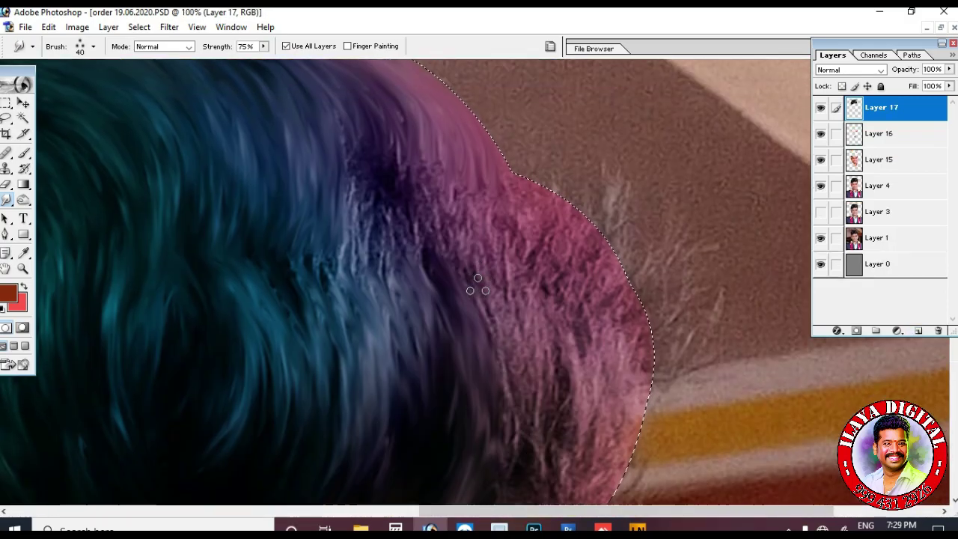
Smudge long downward strands through the coarse magenta hair on the side away from the mole.
scroll(477, 285, "down", 1)
left_click_drag(506, 241, 562, 411)
left_click_drag(541, 250, 588, 390)
left_click_drag(573, 267, 627, 453)
Smudge the rough patch between the blue and purple hair into flowing downward strands.
scroll(568, 449, "up", 3)
mouse_move(340, 207)
left_mouse_down()
mouse_move(362, 285)
mouse_move(371, 274)
left_mouse_up()
mouse_move(400, 136)
left_mouse_down()
mouse_move(396, 251)
mouse_move(429, 273)
left_mouse_up()
left_click_drag(428, 157, 459, 277)
left_click_drag(458, 179, 494, 281)
left_click_drag(293, 266, 330, 352)
left_click_drag(323, 262, 346, 348)
left_click_drag(358, 251, 391, 322)
left_click_drag(413, 266, 445, 370)
Smudge curved strands along the magenta hair's outer edge, following the selection outline downward.
scroll(238, 266, "down", 3)
left_click_drag(473, 228, 513, 367)
left_click_drag(515, 138, 530, 221)
left_click_drag(524, 120, 603, 187)
left_click_drag(554, 135, 614, 206)
left_click_drag(592, 172, 645, 311)
left_click_drag(613, 217, 641, 288)
left_click_drag(642, 251, 643, 352)
scroll(561, 284, "down", 6)
Smudge the lower end of the magenta hair inward toward the notch above the temple.
left_click_drag(551, 211, 506, 256)
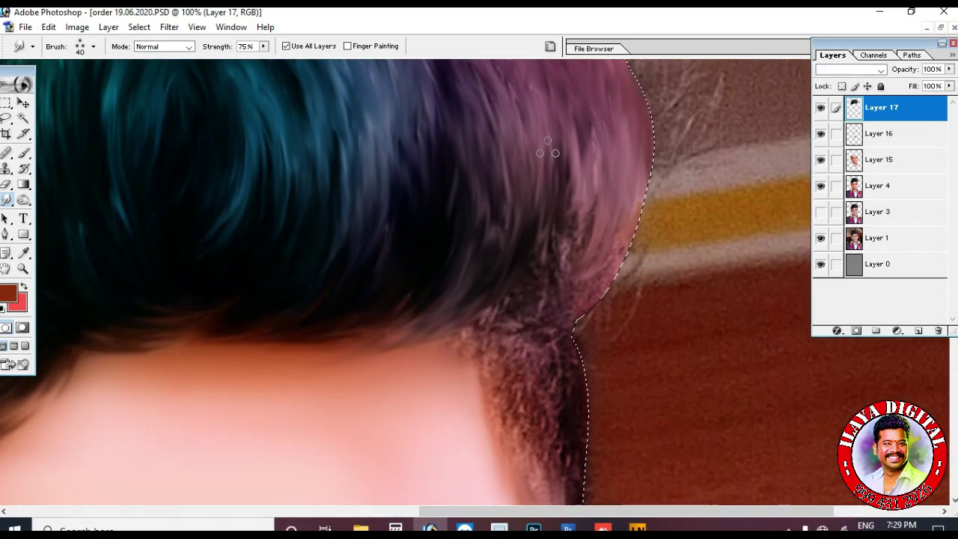
left_click_drag(550, 161, 540, 289)
left_click_drag(586, 169, 530, 297)
left_click_drag(633, 217, 567, 303)
left_click_drag(641, 191, 575, 315)
scroll(509, 240, "down", 4)
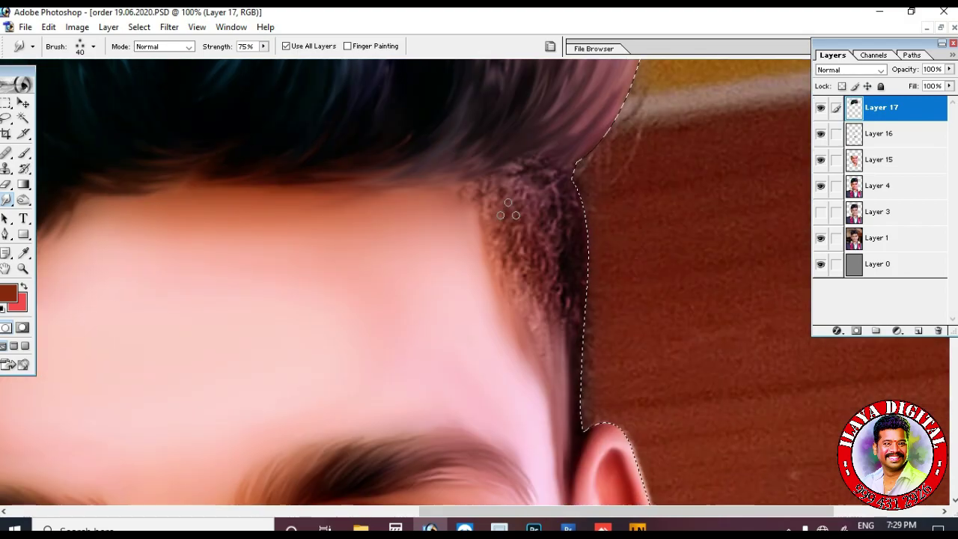
Smudge the short, rough temple hair between the forehead and the selection edge into fine strands down toward the ear.
left_click_drag(528, 176, 468, 240)
left_click_drag(539, 202, 524, 307)
left_click_drag(550, 172, 576, 330)
left_click_drag(487, 195, 449, 251)
left_click_drag(551, 198, 566, 240)
left_click_drag(552, 255, 557, 326)
left_click_drag(513, 254, 530, 347)
left_click_drag(552, 299, 561, 367)
scroll(562, 299, "down", 2)
left_click_drag(540, 259, 540, 320)
key("ctrl+minus")
key("ctrl+minus")
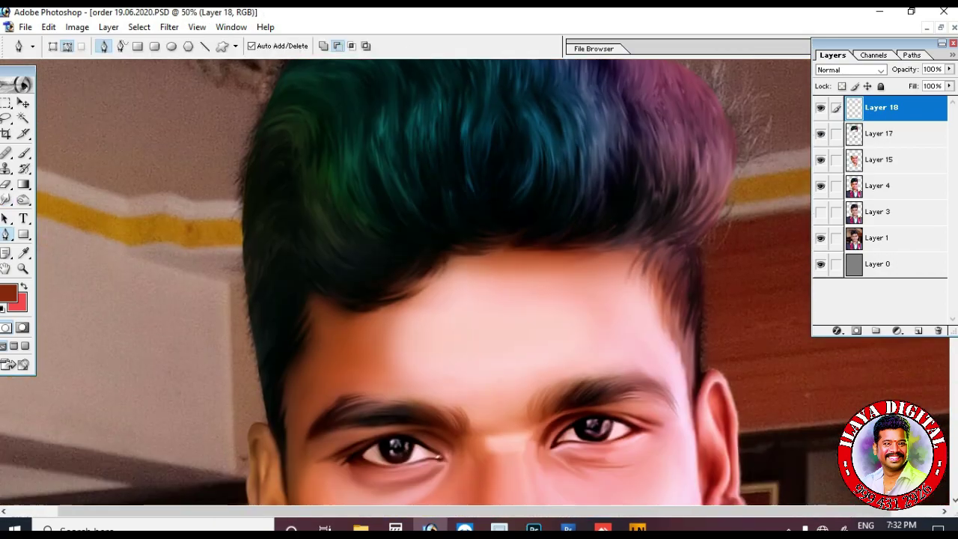
Draw curved Pen tool paths on Layer 18 following the strands of the fringe curl above the mole-side forehead.
left_click(6, 234)
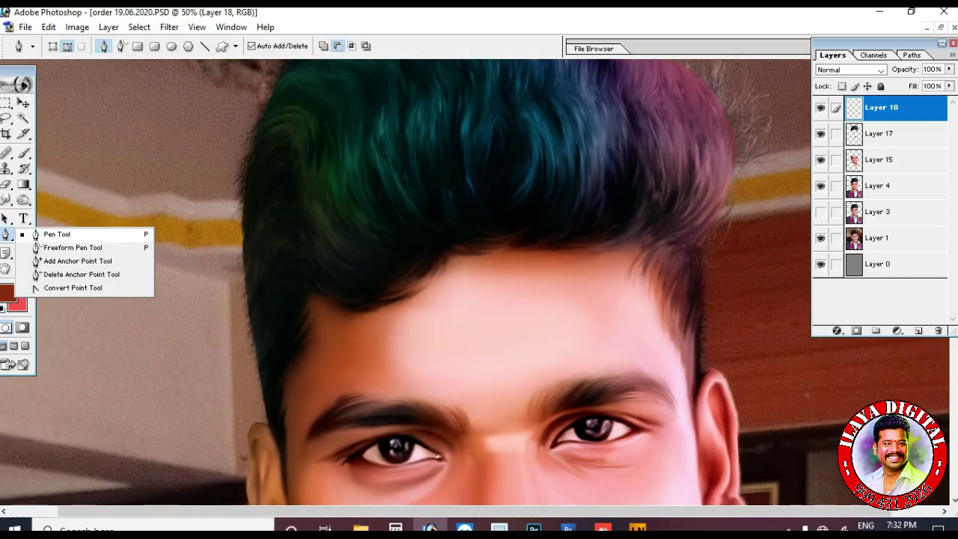
left_click(57, 235)
scroll(479, 281, "up", 2)
scroll(479, 281, "down", 2)
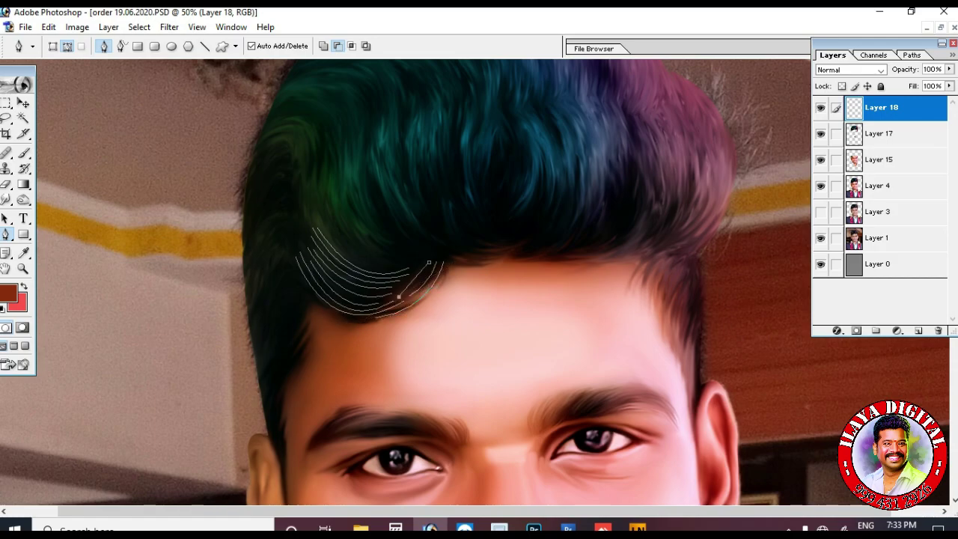
Draw more curved strand paths up through the green hair section and around its upper bends.
scroll(423, 285, "up", 2)
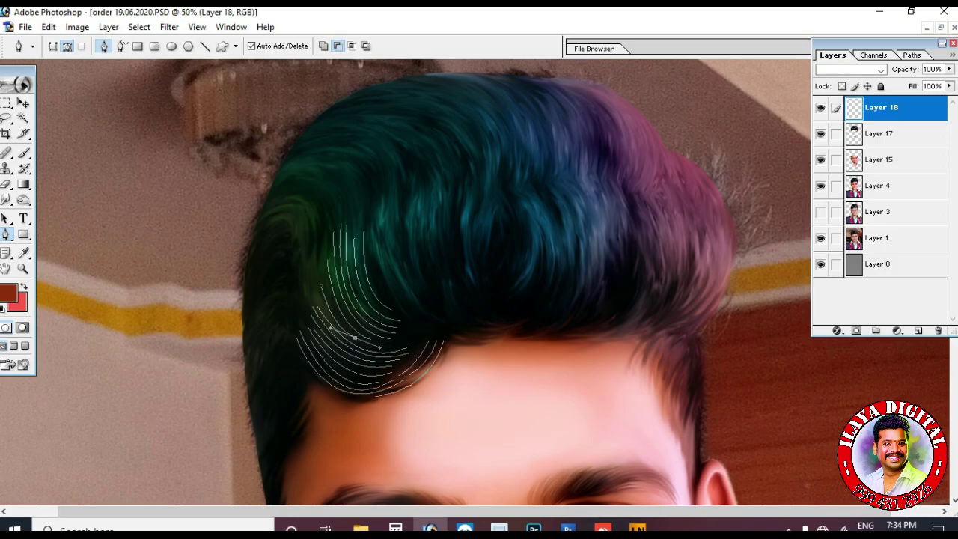
scroll(423, 284, "up", 2)
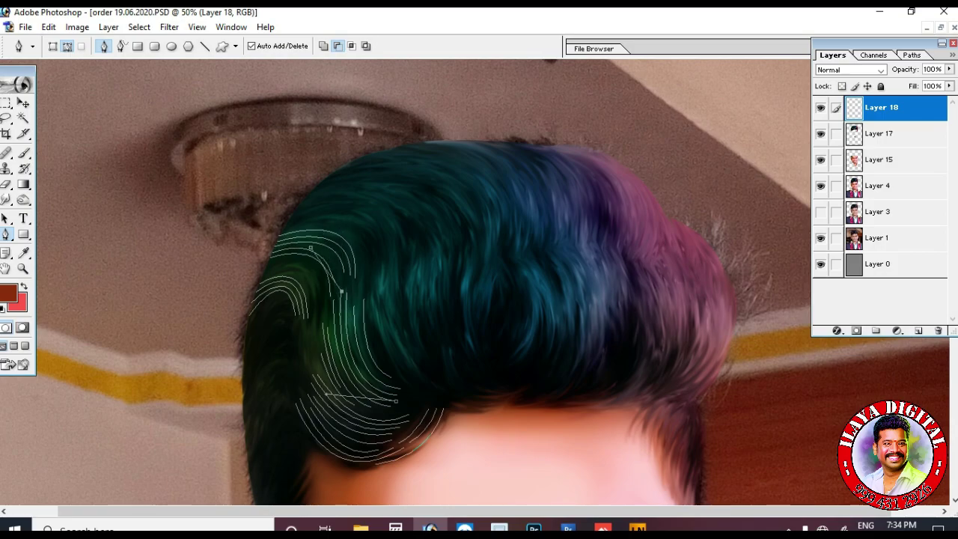
key("Escape")
scroll(424, 282, "down", 2)
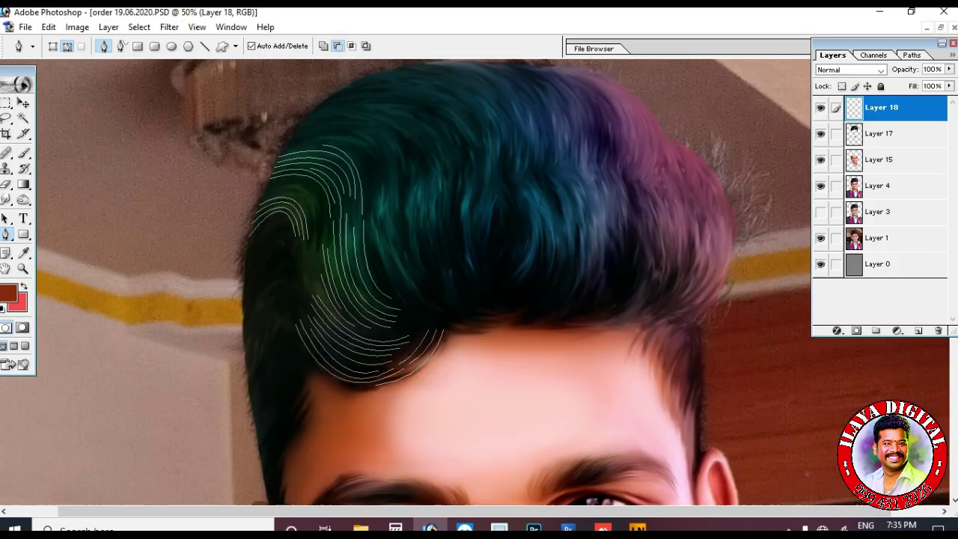
Delete the unwanted path and draw a curved strand path from the hair's outer edge down the inner green section.
key("Delete")
key("Delete")
left_click(264, 194)
left_click_drag(315, 256, 314, 347)
key("Escape")
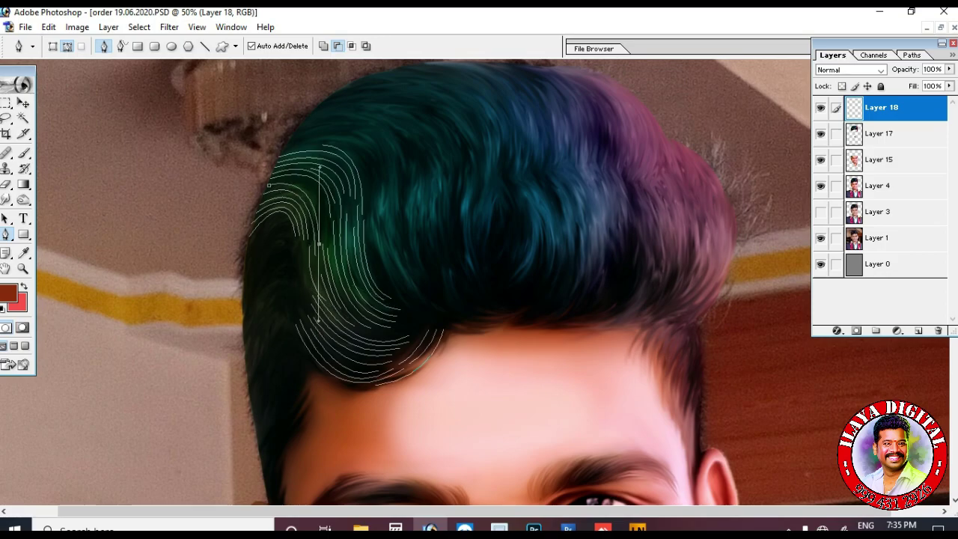
Draw a long S-shaped strand path from the crest down the teal side of the green hair section.
scroll(479, 283, "down", 3)
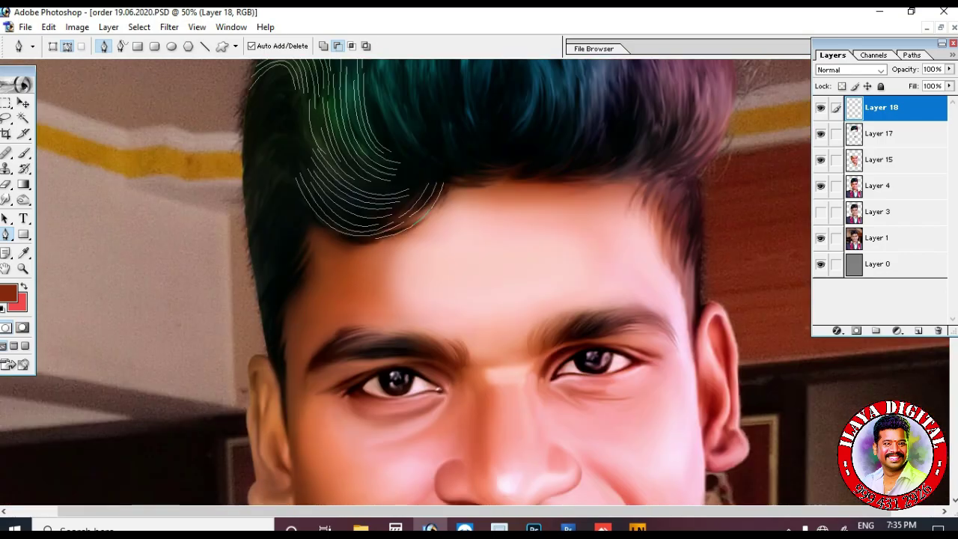
scroll(479, 283, "up", 4)
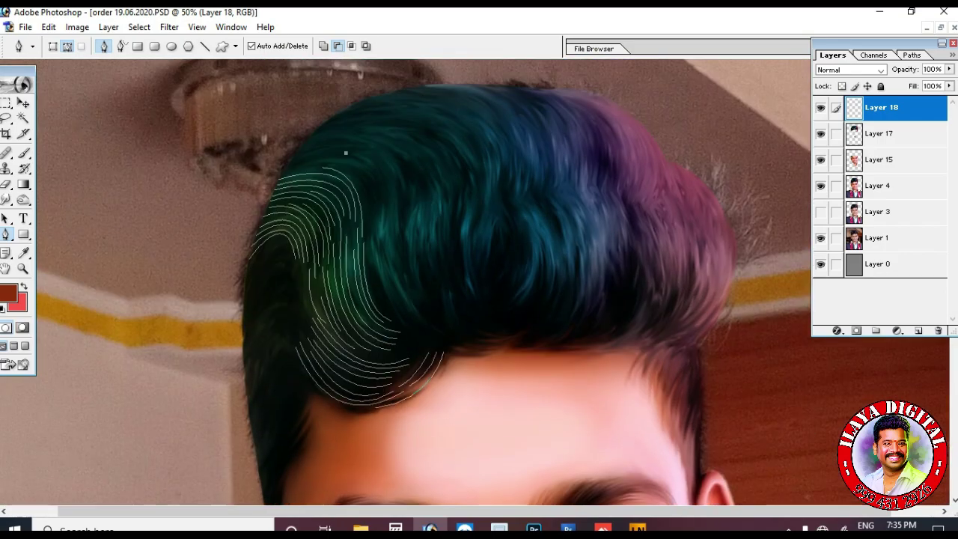
left_click(394, 235)
left_click_drag(435, 331, 470, 341)
key("Escape")
left_click(338, 156)
left_click_drag(393, 229, 384, 310)
key("super")
key("super")
left_click(390, 229, "alt")
mouse_move(434, 336)
left_mouse_down()
mouse_move(494, 345)
mouse_move(494, 354)
left_mouse_up()
key("Escape")
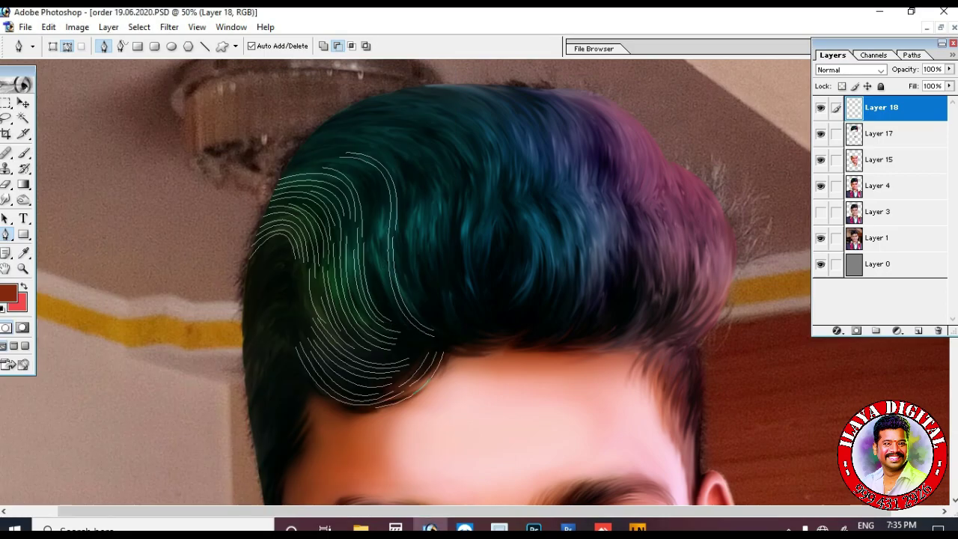
Add another S-shaped path beside the long teal-side strand, extending it down toward the fringe.
mouse_move(402, 228)
left_mouse_down()
mouse_move(392, 326)
mouse_move(438, 329)
mouse_move(468, 343)
mouse_move(458, 351)
left_mouse_up()
key("super")
key("super")
left_click(402, 229, "alt")
key("Escape")
key("Escape")
left_click_drag(409, 332, 407, 338)
key("Escape")
Draw arched strand paths from the hair's outer edge over the upper bend, and fill the gap below them.
left_click_drag(384, 195, 393, 253)
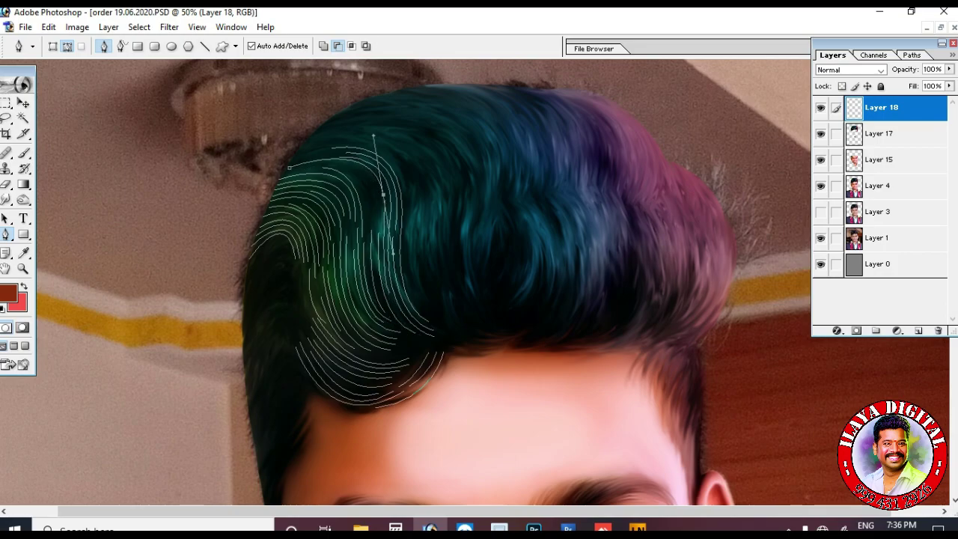
left_click_drag(377, 216, 377, 300)
key("Return")
left_click_drag(399, 177, 411, 231)
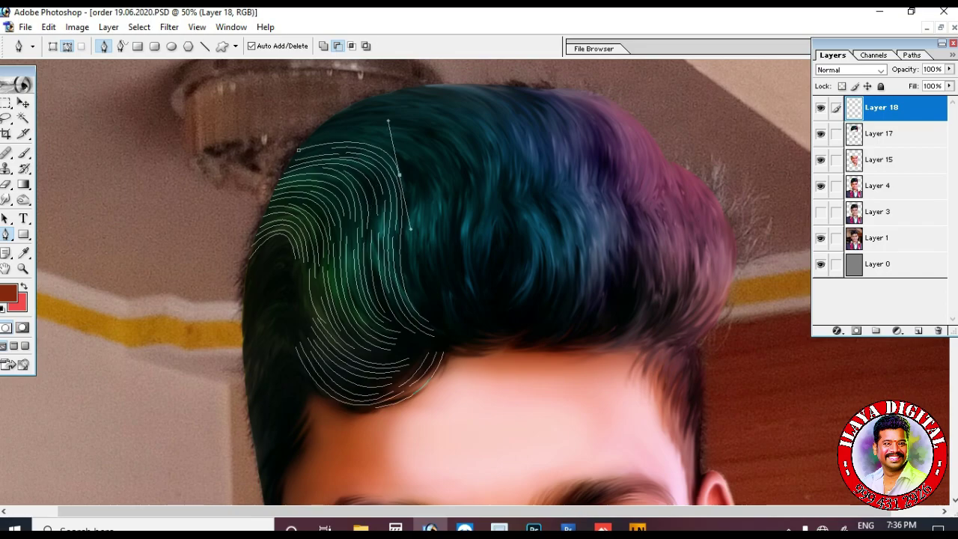
key("Return")
Set the foreground color to bright green 5DED3B.
scroll(411, 231, "down", 2)
left_click(8, 293)
left_click(742, 337)
left_click(681, 224)
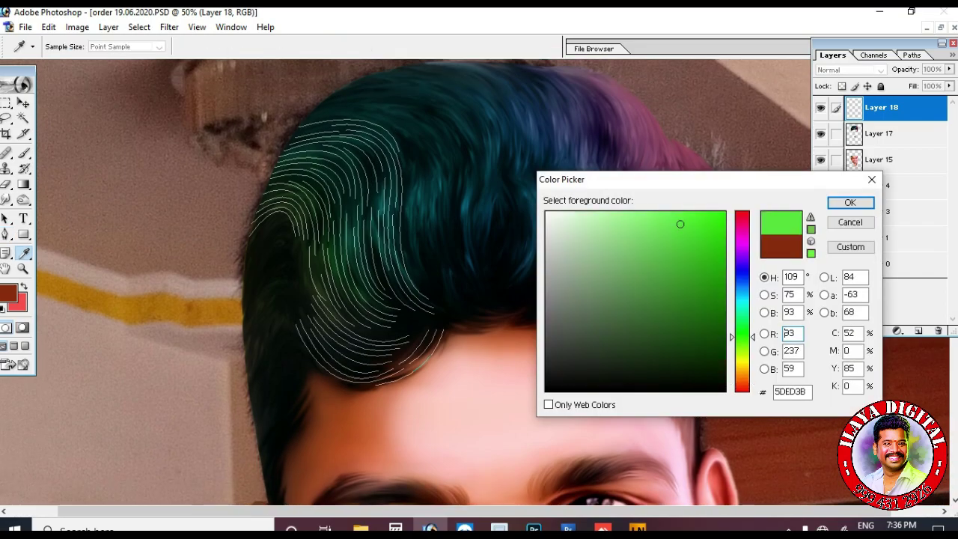
left_click(850, 203)
Try stroking the hair strand paths in green, and undo the stroke.
right_click(624, 146)
left_click(666, 244)
key("Return")
key("Return")
key("ctrl+minus")
scroll(419, 285, "down", 3)
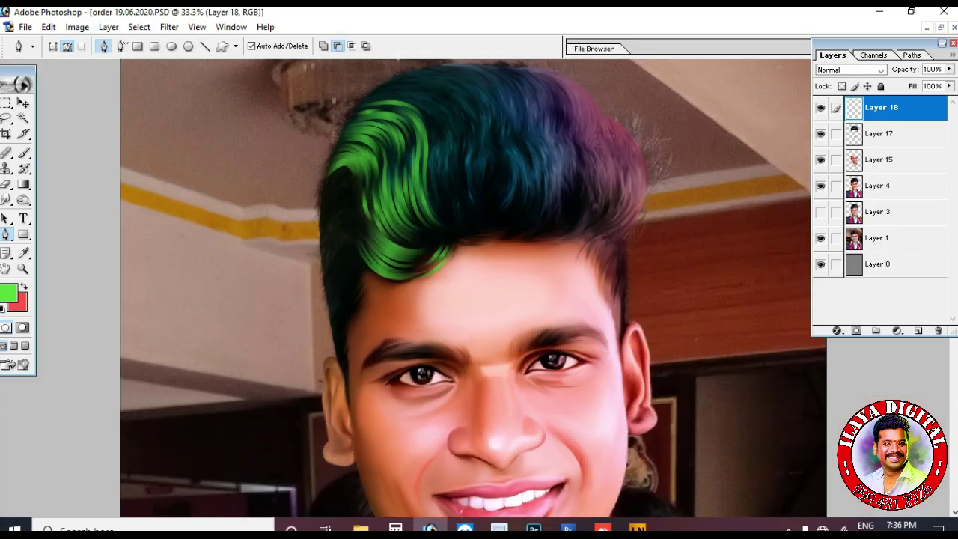
key("ctrl+plus")
key("ctrl+plus")
scroll(420, 285, "up", 3)
key("ctrl+alt+z")
key("ctrl+alt+z")
Add one more arched strand path over the upper bend and stroke all the hair paths with thin green lines.
scroll(419, 285, "up", 3)
left_click(241, 79)
left_click_drag(375, 116, 388, 189)
right_click(476, 157)
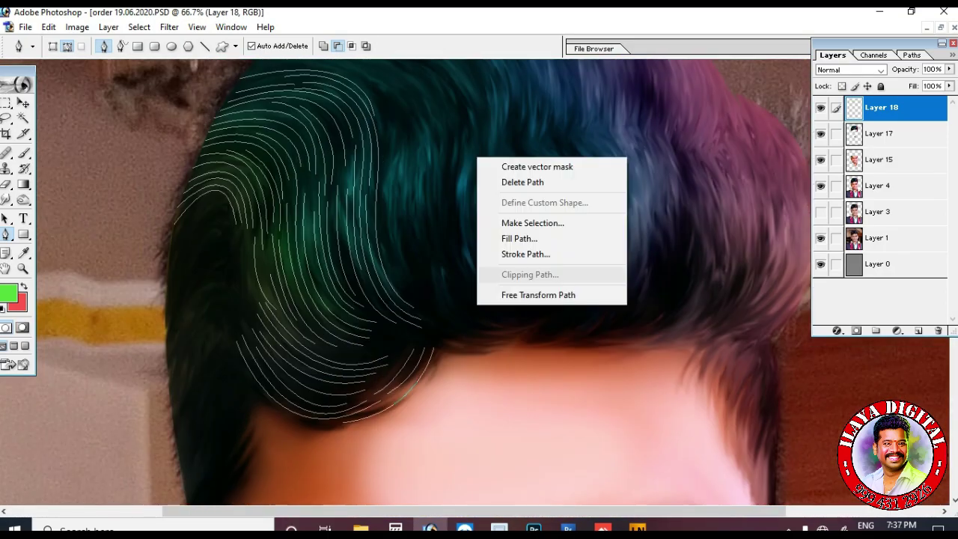
left_click(524, 255)
key("ctrl+minus")
key("ctrl+plus")
key("ctrl+plus")
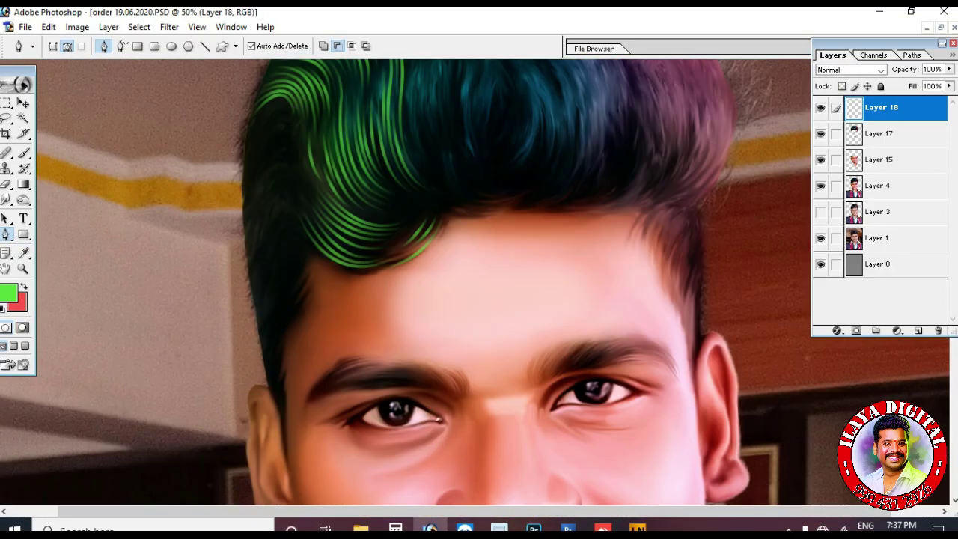
Draw long arched strand paths from the hair's upper-left outline across the top, curving down toward the middle of the crown.
left_click(385, 122)
left_click_drag(510, 253, 488, 403)
key("Escape")
left_click(282, 163)
mouse_move(489, 217)
left_mouse_down()
mouse_move(496, 328)
mouse_move(518, 313)
mouse_move(489, 314)
mouse_move(510, 331)
left_mouse_up()
key("Escape")
left_click(295, 155)
key("Escape")
left_click(302, 148)
key("Escape")
left_click(323, 140)
left_click_drag(503, 236, 496, 352)
key("Escape")
left_click(336, 134)
left_click_drag(510, 233, 531, 330)
key("Escape")
left_click(364, 127)
left_click_drag(503, 196, 528, 259)
key("Escape")
left_click(423, 115)
left_click_drag(517, 218, 507, 301)
key("Escape")
Draw a row of strand paths from the crown's top edge, curving down into the blue section of the hair.
left_click(521, 119)
left_click_drag(583, 228, 566, 291)
left_click(474, 114)
left_click_drag(551, 243, 519, 335)
left_click(495, 117)
left_click_drag(560, 244, 535, 317)
key("Escape")
mouse_move(561, 239)
left_mouse_down()
mouse_move(534, 314)
mouse_move(550, 295)
left_mouse_up()
left_click(517, 117)
key("Escape")
left_click(553, 143)
left_click_drag(576, 228, 553, 285)
key("Escape")
left_click(465, 113)
left_click_drag(540, 237, 522, 297)
key("Escape")
left_click(455, 113)
left_click_drag(531, 237, 506, 319)
key("Escape")
left_click_drag(446, 114, 454, 114)
left_click_drag(521, 236, 488, 316)
key("Escape")
Draw arched strand paths just above the existing green strands, starting at the hair's left outline and curving down at their ends.
left_click(267, 175)
left_click_drag(459, 190, 496, 244)
key("Escape")
left_click(258, 181)
left_click_drag(452, 197, 476, 233)
key("Escape")
left_click(254, 188)
mouse_move(414, 185)
left_mouse_down()
mouse_move(429, 199)
mouse_move(430, 224)
left_mouse_up()
key("Escape")
left_click(250, 194)
key("Escape")
left_click(242, 201)
left_click_drag(395, 264, 382, 312)
left_click_drag(397, 276, 389, 296)
key("Escape")
Draw shorter curved strand paths beneath the crown arches and extend one downward through the middle of the hair.
left_click(382, 190)
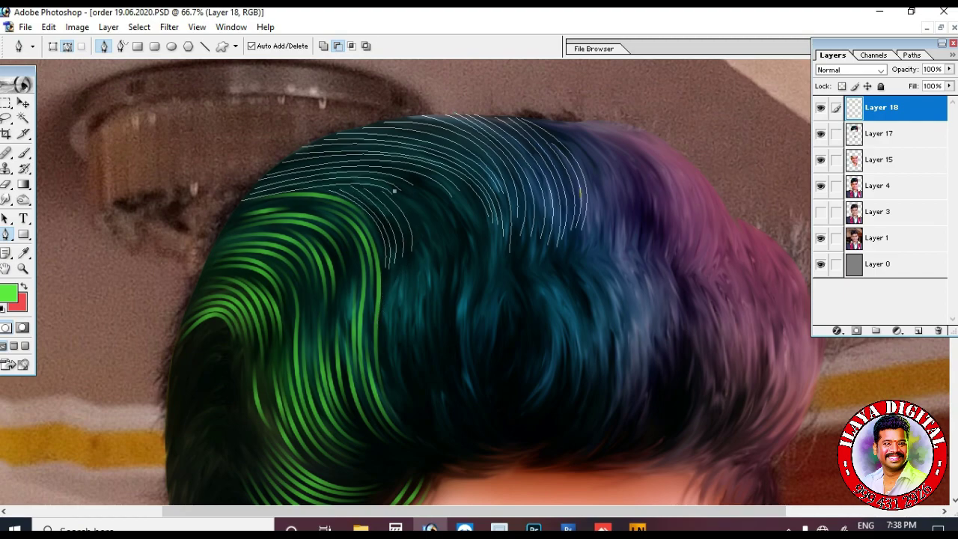
left_click(424, 181)
mouse_move(457, 298)
left_mouse_down()
mouse_move(435, 359)
mouse_move(446, 345)
left_mouse_up()
left_click(436, 187)
left_click(448, 196)
scroll(478, 292, "down", 3)
left_click(455, 100)
left_click_drag(462, 199, 444, 227)
key("Escape")
left_click_drag(449, 186, 425, 241)
left_click(449, 186, "alt")
left_click_drag(474, 321, 528, 352)
left_click(474, 320, "alt")
left_click(530, 336)
key("ctrl+z")
scroll(531, 336, "up", 2)
scroll(460, 265, "up", 1)
left_click(460, 266)
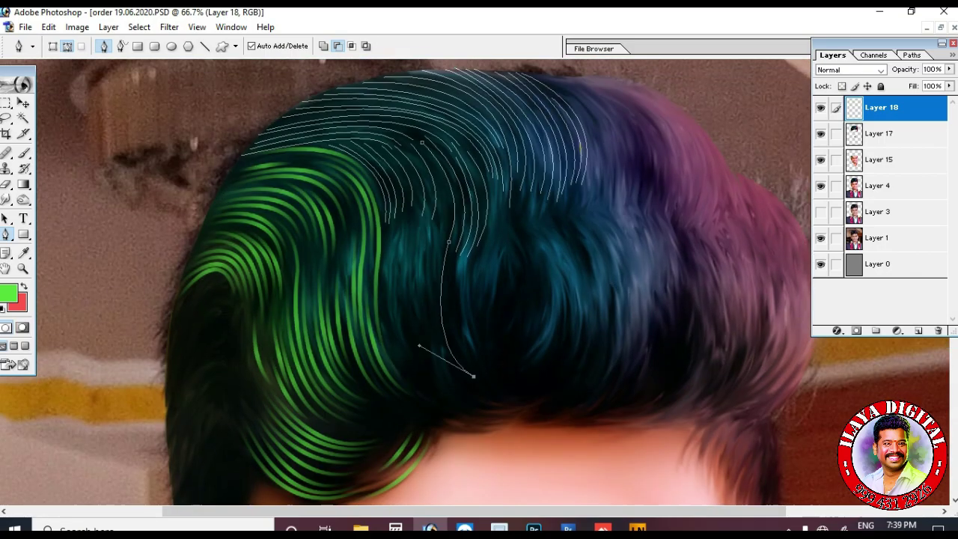
Draw long wavy strand paths running down through the dark teal hair beside the green strands.
scroll(479, 282, "down", 3)
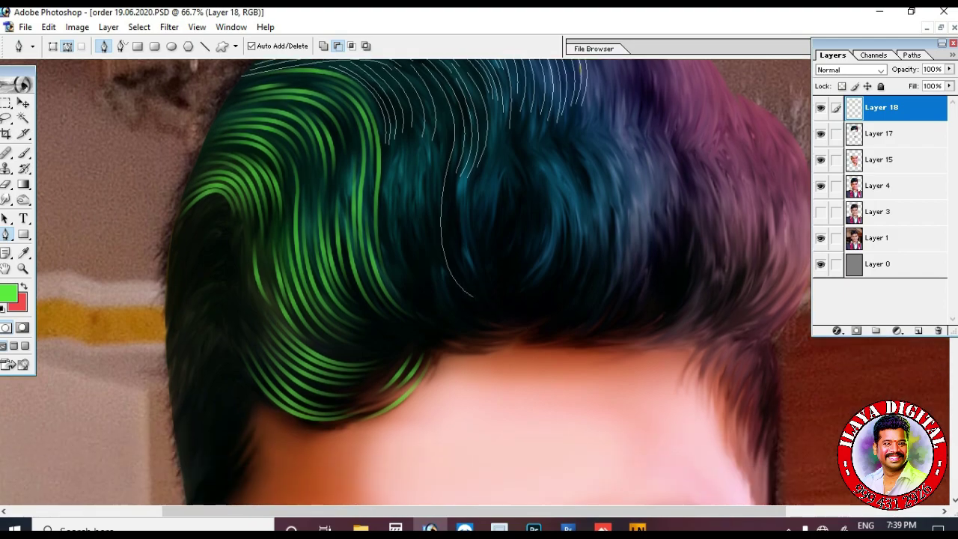
key("Escape")
mouse_move(429, 265)
left_mouse_down()
mouse_move(460, 294)
mouse_move(445, 300)
mouse_move(448, 313)
left_mouse_up()
left_click(413, 157)
key("Escape")
left_click(406, 148)
left_click(400, 146)
left_click(449, 313, "ctrl")
left_click(387, 154)
left_click_drag(400, 287, 439, 314)
left_click(439, 314, "ctrl")
left_click(436, 146)
mouse_move(426, 252)
left_mouse_down()
mouse_move(466, 306)
mouse_move(567, 266)
mouse_move(602, 289)
left_mouse_up()
left_click(455, 288, "ctrl")
key("ctrl+z")
key("ctrl+z")
left_click(453, 298, "ctrl")
left_click(445, 145)
left_click(467, 306, "ctrl")
scroll(457, 292, "down", 3)
Draw curved strand paths sweeping along the hairline above the forehead.
left_click(409, 236)
left_click(602, 288, "ctrl")
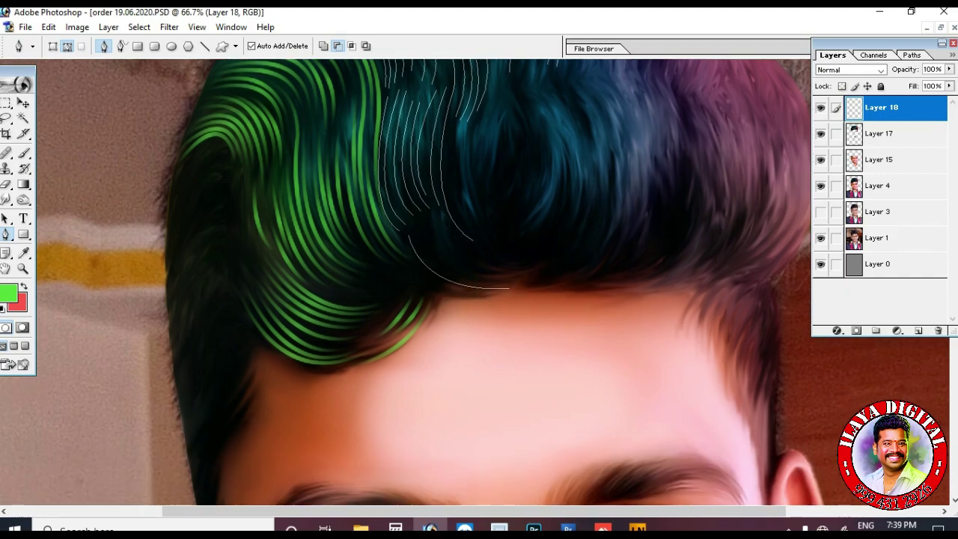
left_click(424, 227)
left_click_drag(493, 282, 542, 277)
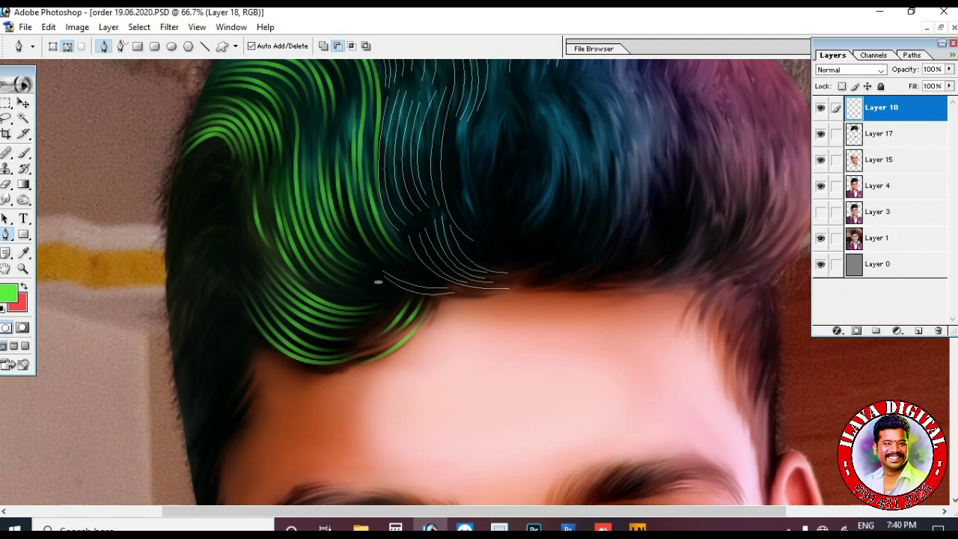
Add extra strand paths in the gaps between and beside the green strands on the left side of the hair.
scroll(270, 261, "up", 3)
left_click(302, 164)
left_click_drag(315, 255, 305, 309)
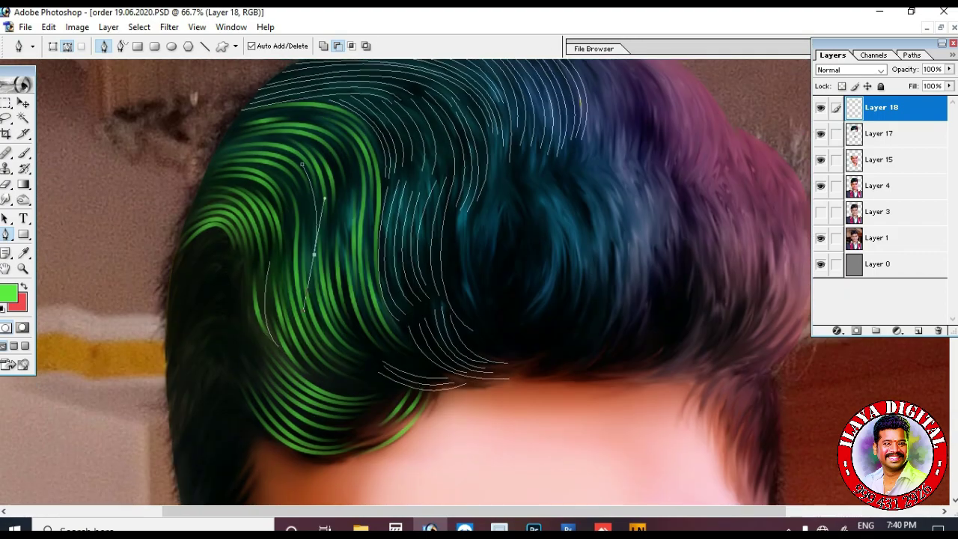
left_click(311, 132)
left_click_drag(347, 220, 330, 297)
left_click_drag(372, 339, 417, 371)
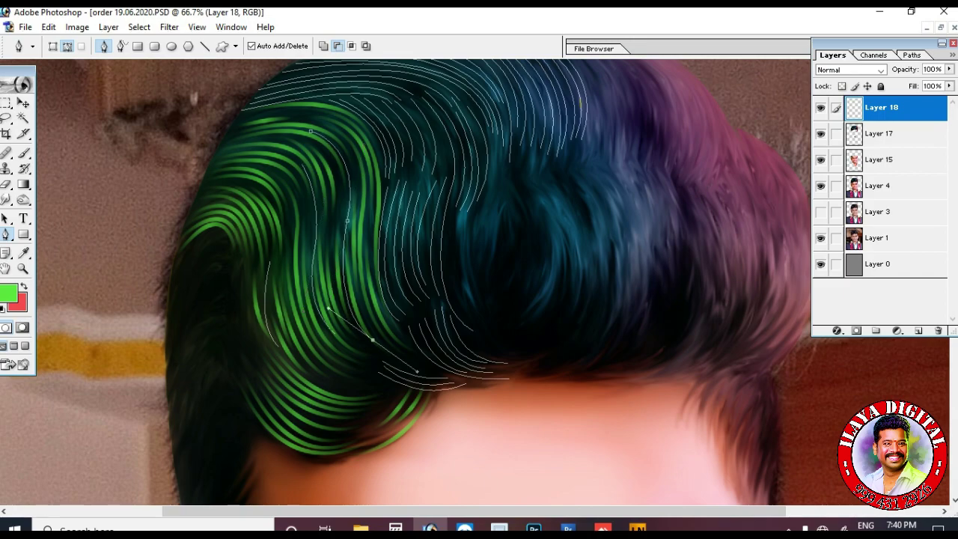
left_click(238, 266)
left_click_drag(265, 366, 314, 401)
Stroke all the drawn hair paths with thin green lines and clear the paths.
right_click(299, 266)
left_click(353, 363)
key("Return")
key("Return")
scroll(353, 364, "up", 2)
scroll(353, 364, "down", 8)
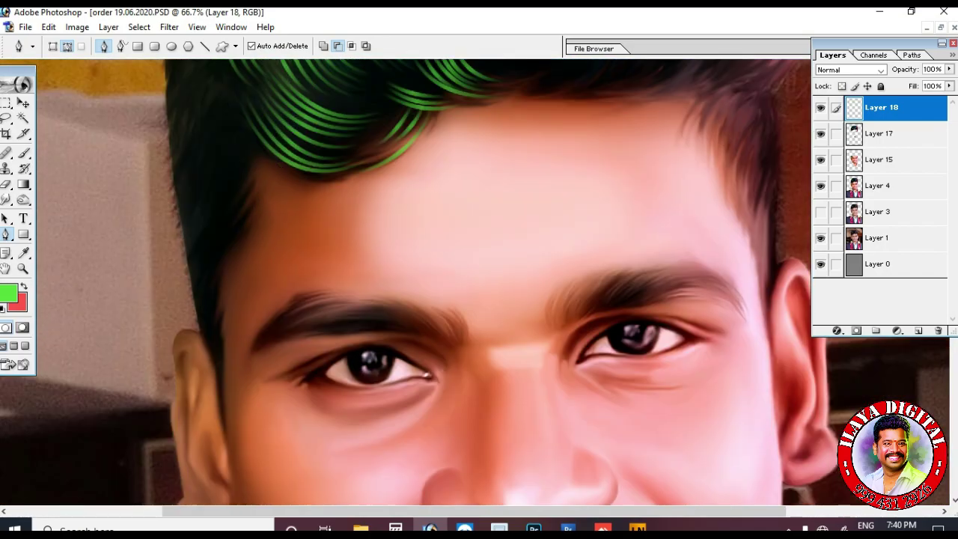
scroll(479, 285, "up", 4)
scroll(479, 285, "up", 6)
Draw curved strand paths over the purple part of the crown, next to the green strands.
left_click(549, 122)
left_click_drag(603, 240, 573, 302)
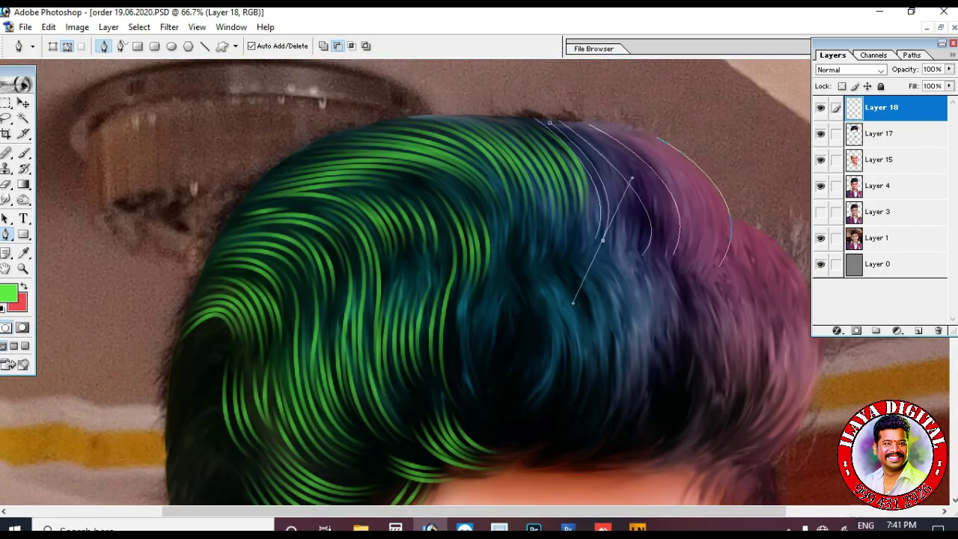
key("Escape")
mouse_move(613, 242)
left_mouse_down()
mouse_move(582, 297)
mouse_move(594, 289)
left_mouse_up()
left_click(602, 158)
key("Escape")
left_click(577, 124)
left_click(585, 135)
mouse_move(659, 253)
left_mouse_down()
mouse_move(617, 322)
mouse_move(622, 314)
left_mouse_up()
key("Escape")
Fill the gaps in the purple part of the crown with more arched strand paths up to its outer edge.
left_click(628, 131)
mouse_move(680, 272)
left_mouse_down()
mouse_move(623, 351)
mouse_move(646, 336)
left_mouse_up()
left_click(646, 133)
key("Escape")
mouse_move(693, 288)
left_mouse_down()
mouse_move(660, 335)
mouse_move(646, 309)
left_mouse_up()
left_click(665, 163)
left_click(609, 124)
left_click_drag(675, 266, 623, 336)
key("Escape")
left_click(635, 159)
left_click_drag(662, 263, 625, 315)
key("Escape")
scroll(624, 314, "down", 1)
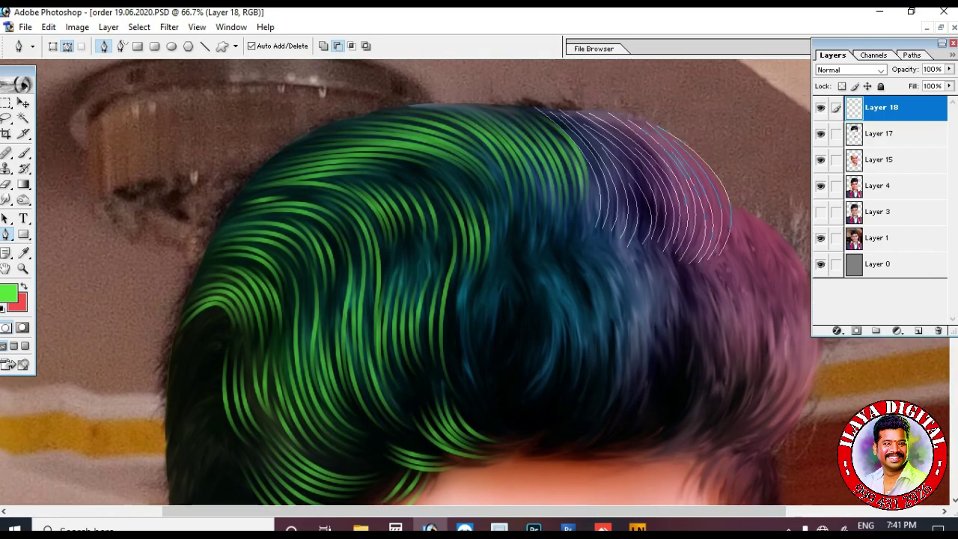
left_click_drag(510, 105, 618, 95)
key("Escape")
Draw one long strand path following the outer edge of the pink hair on the right side of the head.
scroll(618, 94, "down", 3)
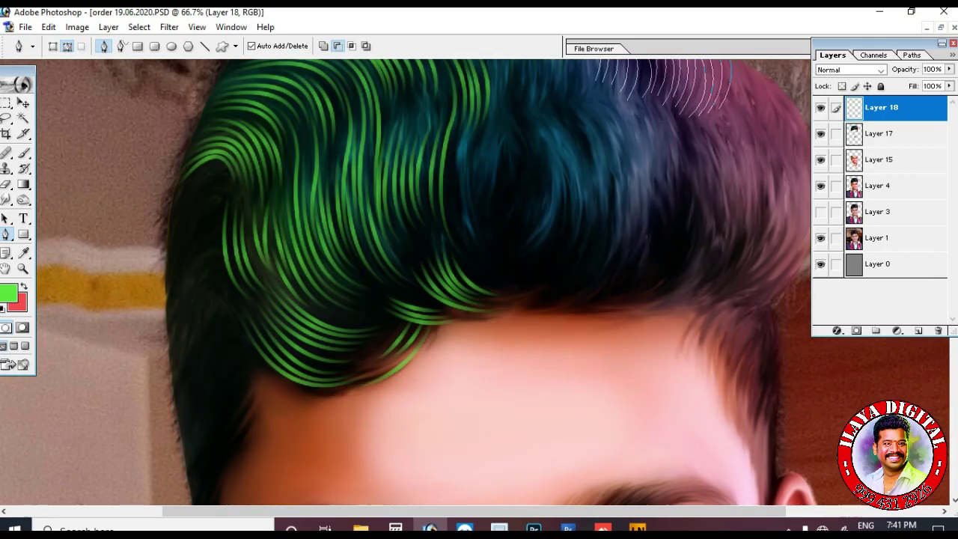
scroll(618, 94, "right", 3)
scroll(605, 103, "up", 1)
left_click(597, 110)
mouse_move(620, 351)
left_mouse_down()
mouse_move(481, 409)
mouse_move(466, 472)
left_mouse_up()
key("Escape")
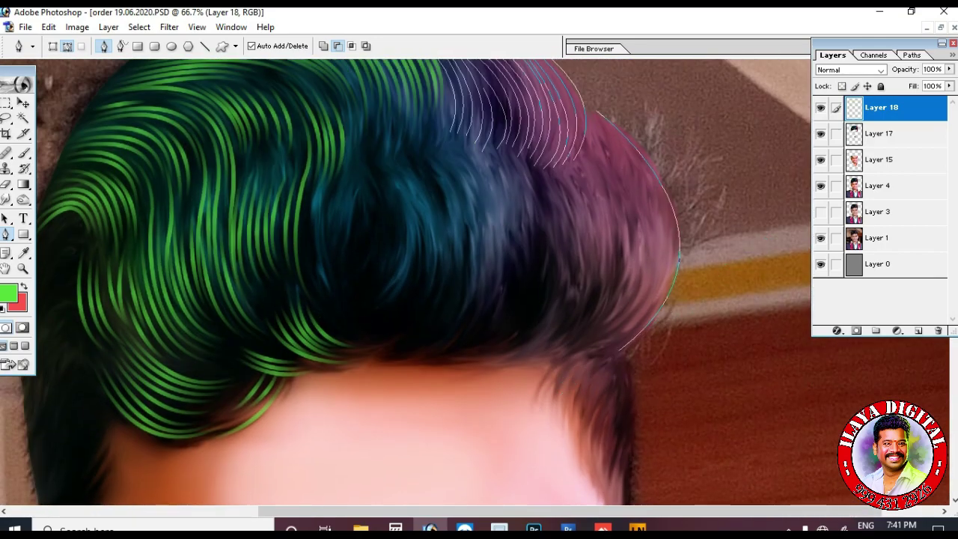
Draw curved strand paths sweeping down through the pink hair on the right side of the head towards the hairline.
scroll(517, 300, "down", 2)
left_click(563, 110)
key("Escape")
mouse_move(521, 271)
left_mouse_down()
mouse_move(429, 316)
mouse_move(452, 302)
left_mouse_up()
left_click(601, 114)
key("Escape")
left_click(629, 107)
key("Escape")
left_click(658, 104)
left_click_drag(569, 271, 455, 312)
key("Escape")
left_click(642, 107)
left_click_drag(584, 261, 451, 342)
Fill the gaps in the lower pink hair with more curved strand paths following the same sweep.
key("Escape")
left_click(603, 77)
key("Escape")
left_click(585, 87)
left_click_drag(547, 256, 484, 311)
key("Escape")
left_click(572, 88)
left_click_drag(564, 228, 524, 284)
key("Escape")
mouse_move(604, 268)
left_mouse_down()
mouse_move(473, 372)
mouse_move(512, 316)
left_mouse_up()
left_click(662, 116)
key("Escape")
Draw strand paths along the dark inner edge of the pink hair, curving down to the hairline above the forehead.
left_click(537, 95)
left_click_drag(497, 268, 411, 302)
key("Escape")
left_click(521, 87)
key("Escape")
left_click_drag(463, 267, 372, 318)
left_click(527, 99)
key("Escape")
left_click(550, 102)
left_click_drag(501, 273, 401, 327)
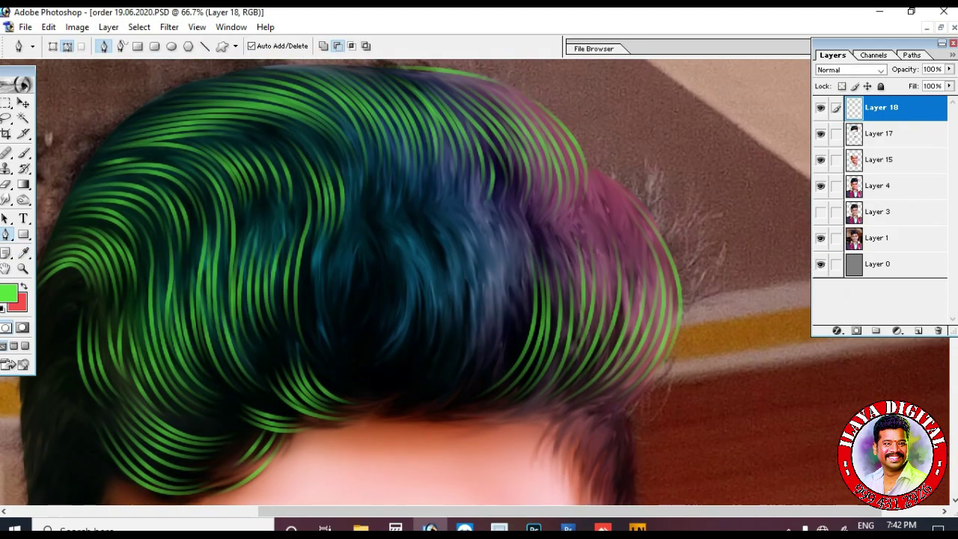
Draw curved strand paths through the bare upper part of the pink hair, starting beneath the green crown strands.
key("Escape")
left_click(577, 173)
left_click_drag(661, 283, 621, 368)
key("Escape")
left_click(557, 185)
left_click_drag(588, 303, 554, 358)
key("Escape")
key("Escape")
Add more strand paths from the pink hair's outer edge across to the purple hair beside it.
left_click(578, 176)
left_click_drag(601, 286, 608, 338)
key("Escape")
left_click(587, 159)
left_click_drag(648, 281, 615, 352)
key("Escape")
left_click_drag(513, 320, 506, 338)
key("Escape")
left_click(514, 187)
left_click_drag(539, 266, 524, 304)
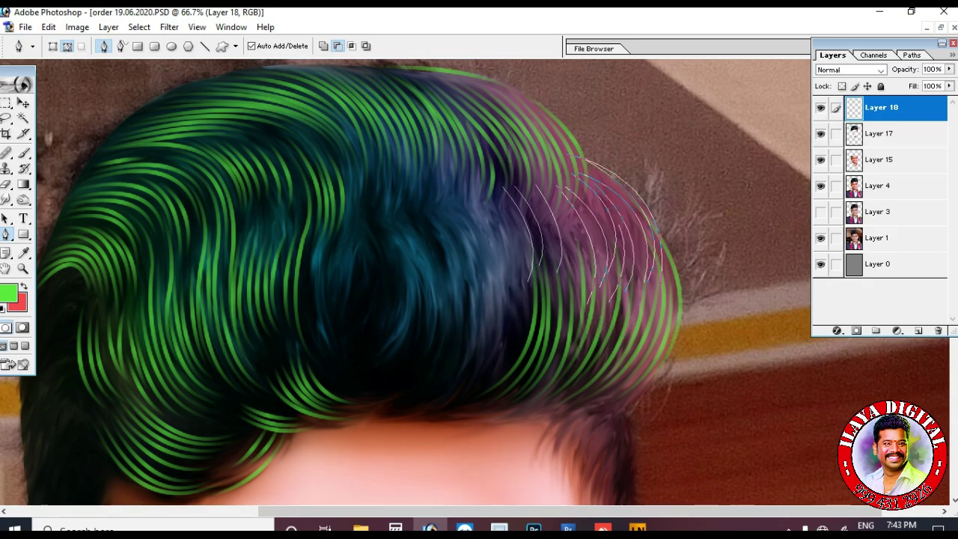
left_click_drag(534, 289, 533, 293)
Stroke the strand paths in the pink and purple hair with thin green lines and clear the paths.
right_click(456, 182)
left_click(506, 279)
key("Return")
key("Return")
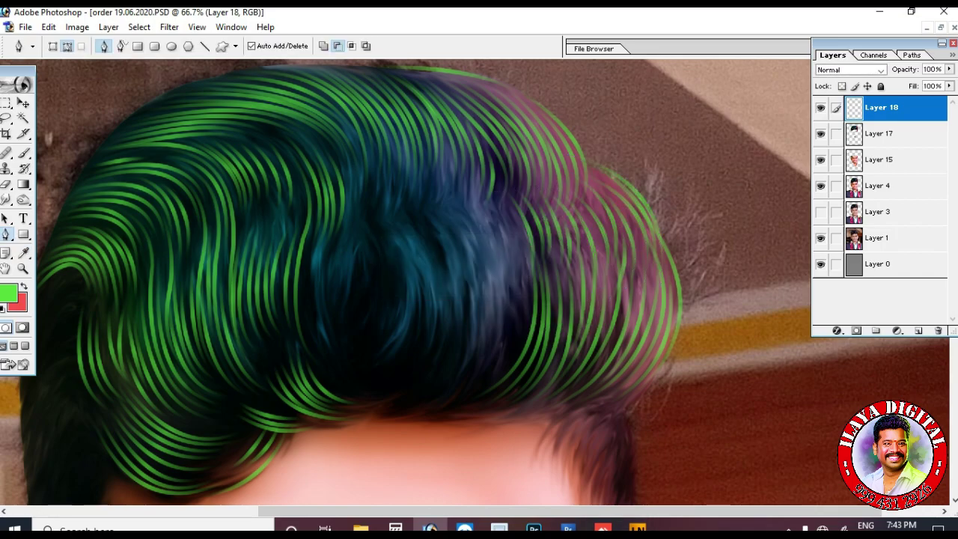
Draw long S-shaped strand paths through the teal hair beside the green strands, curving down to the middle of the hairline.
left_click(344, 154)
left_click_drag(336, 261, 293, 331)
mouse_move(367, 380)
left_mouse_down()
mouse_move(467, 428)
mouse_move(467, 445)
left_mouse_up()
key("Escape")
left_click(333, 245)
key("Escape")
left_click(324, 240)
key("Escape")
left_click_drag(357, 398, 495, 440)
left_click(313, 243)
key("Escape")
left_click(348, 253)
left_click_drag(343, 348, 411, 399)
Stroke the S-shaped paths in the teal hair with thin green lines and clear the paths.
right_click(432, 350)
left_click(470, 450)
key("Return")
key("Return")
Draw bowed strand paths around the left edge of the dark curl in the middle of the hair, ending at the hairline.
scroll(449, 374, "down", 3)
scroll(449, 374, "up", 2)
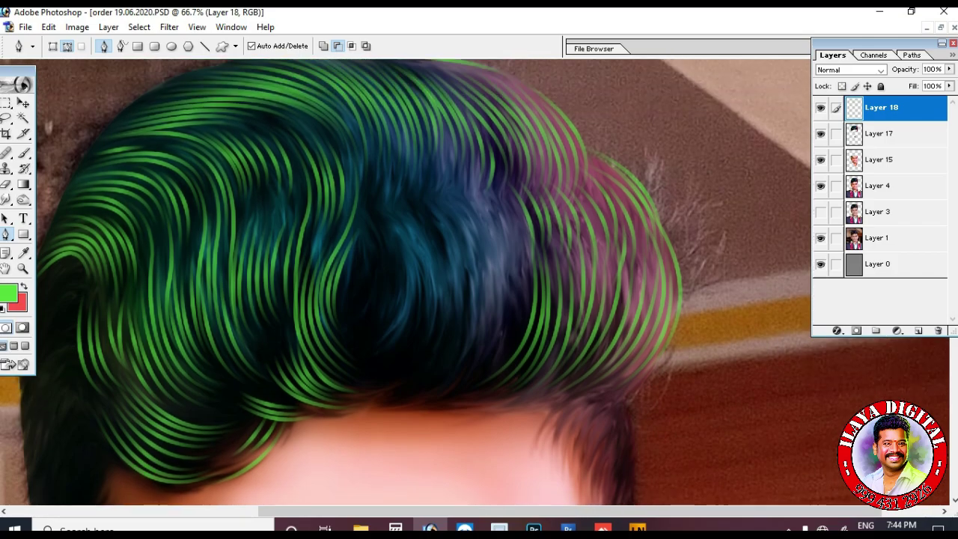
left_click_drag(404, 384, 489, 419)
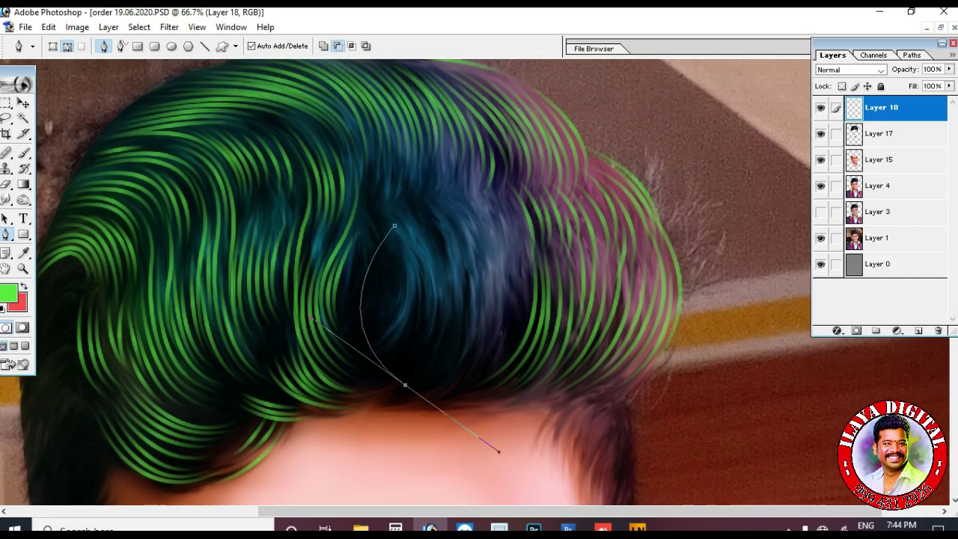
left_click(388, 226, "alt")
left_click_drag(398, 385, 490, 438)
left_click(484, 443, "ctrl")
left_click(380, 224)
left_click(490, 440, "ctrl")
left_click(370, 224)
left_click_drag(393, 397, 499, 445)
left_click(479, 442, "ctrl")
left_click(366, 213)
left_click(500, 448, "ctrl")
Draw further long strand paths from the teal crown down into the hair above the dark middle curl.
scroll(494, 441, "up", 1)
left_click_drag(380, 247, 347, 304)
left_click(347, 305, "ctrl")
left_click(353, 132)
left_click_drag(371, 247, 428, 343)
left_click(343, 302, "ctrl")
scroll(343, 301, "down", 3)
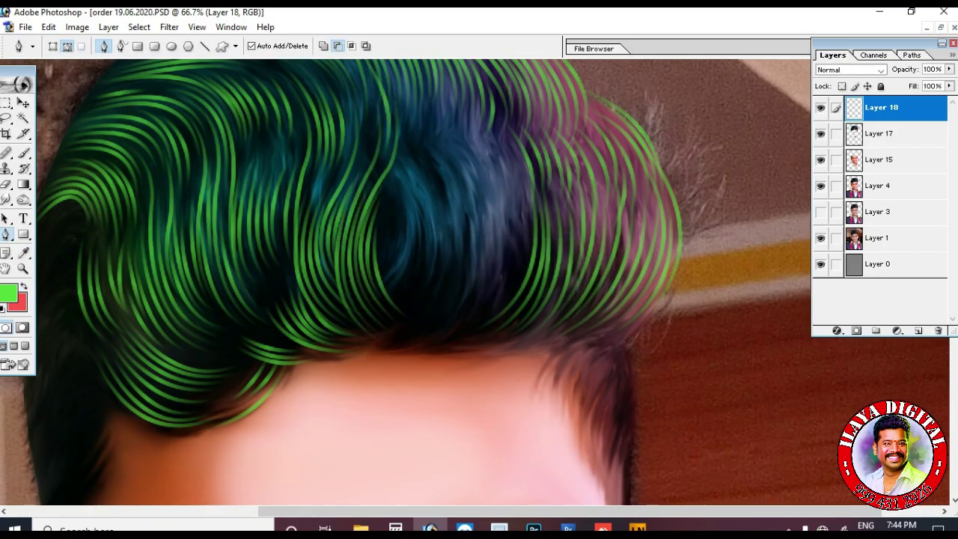
key("ctrl+minus")
key("ctrl+minus")
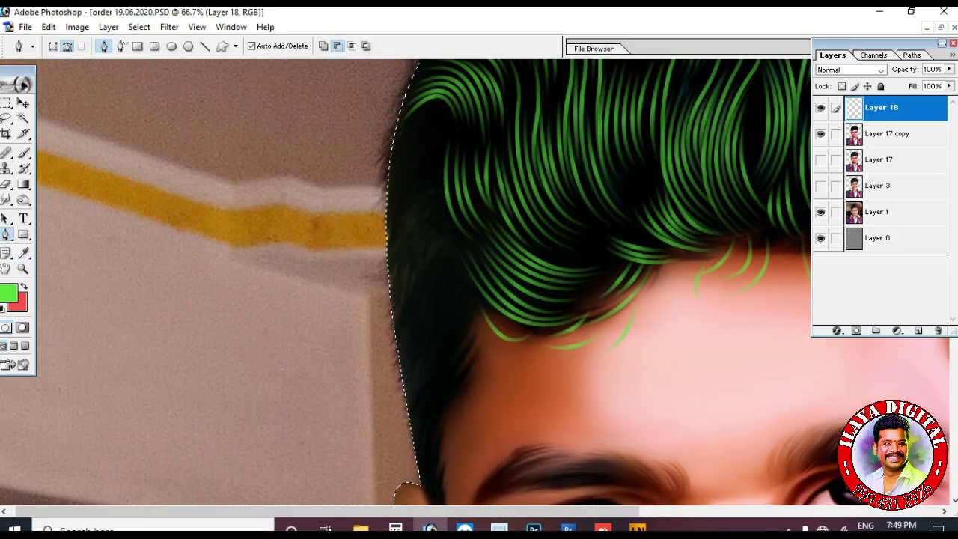
Draw curved strand paths along the outer edge of the dark hair on the left side of the head.
left_click(436, 171)
left_click_drag(386, 251, 377, 200)
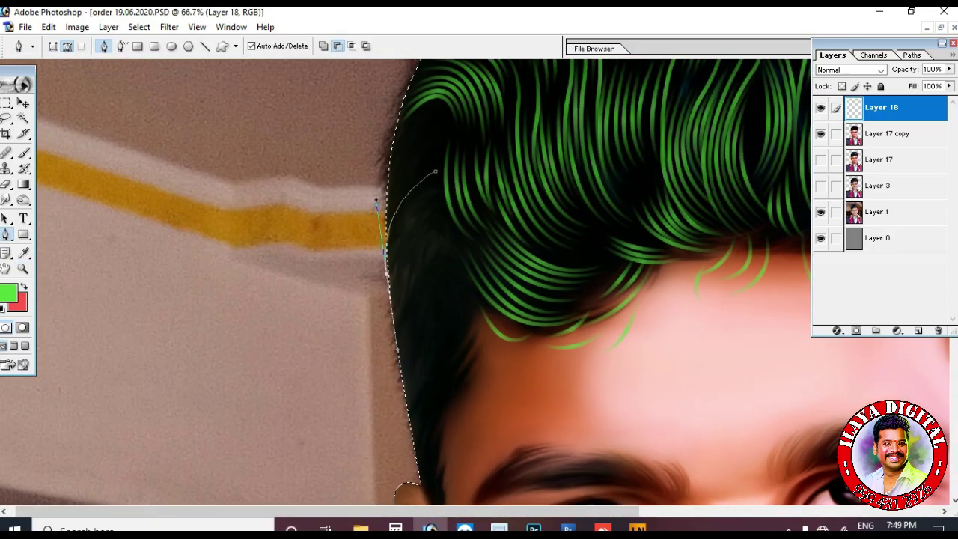
left_click_drag(396, 355, 399, 385)
key("Escape")
left_click(436, 182)
scroll(479, 285, "down", 3)
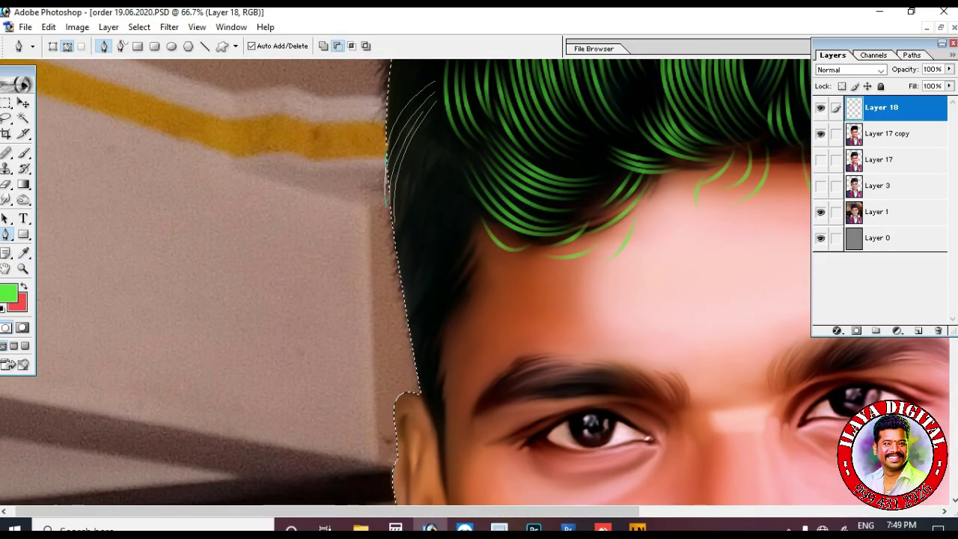
key("Escape")
left_click_drag(402, 189, 407, 316)
left_click(438, 160)
left_click(450, 181)
Continue the strand paths down the left sideburn to just above the ear.
scroll(479, 284, "down", 3)
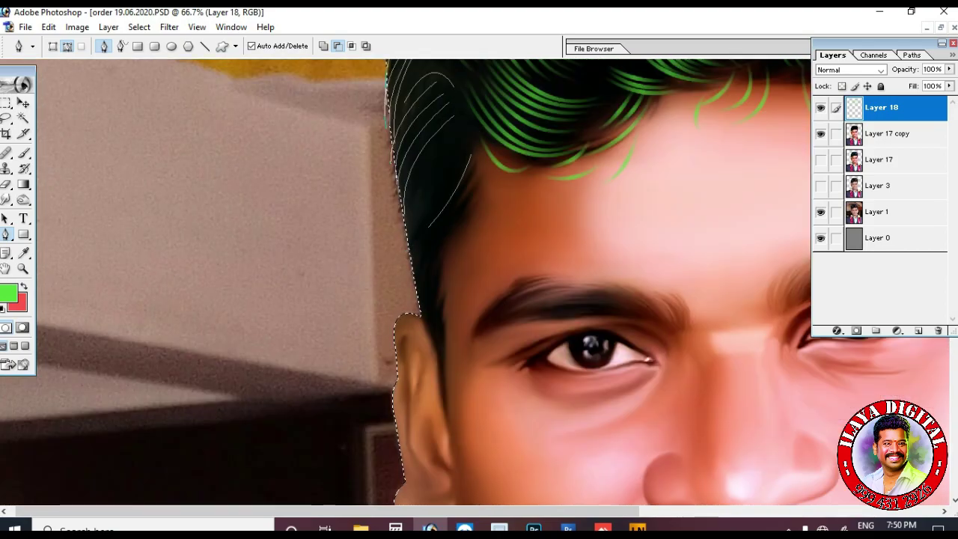
left_click(473, 193)
key("Escape")
left_click_drag(433, 254, 403, 297)
left_click(440, 268)
key("Escape")
Stroke the side hair and sideburn paths with thin green lines and clear the paths.
right_click(426, 268)
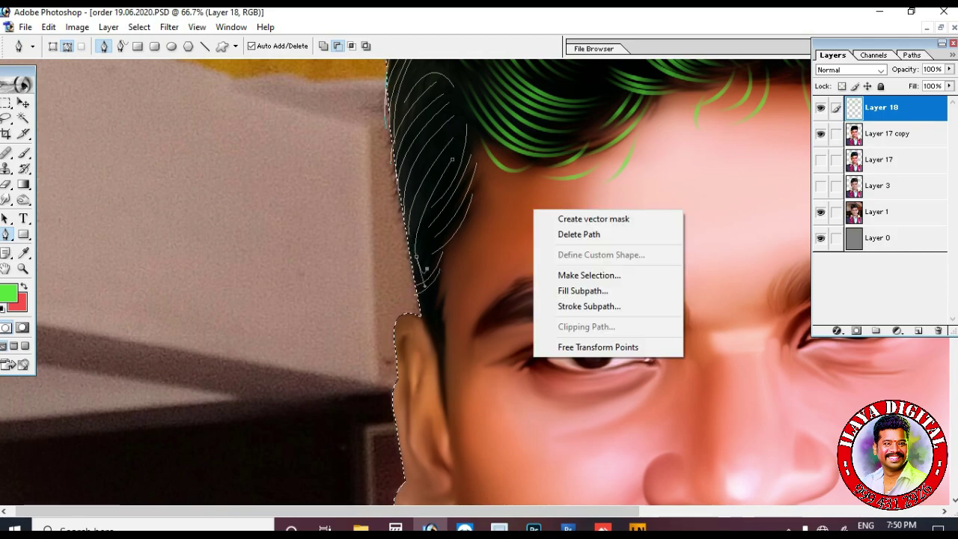
key("Escape")
right_click(494, 255)
left_click(540, 352)
key("Return")
key("Return")
key("ctrl+minus")
key("ctrl+minus")
key("ctrl+minus")
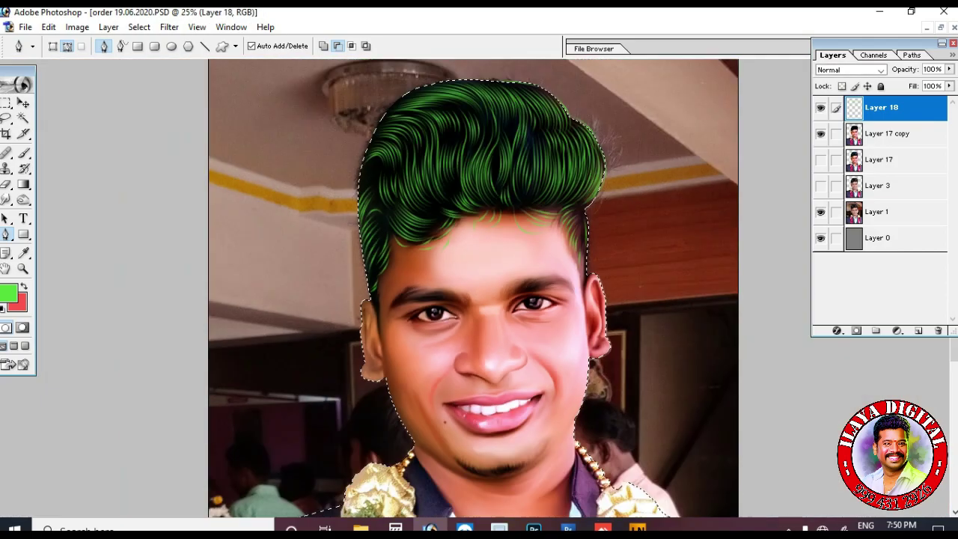
Draw loose strand paths with the Freeform Pen over the left side hair, its outer edge and the forehead hairline.
key("z")
left_click_drag(329, 124, 474, 307)
left_click_drag(299, 113, 581, 510)
key("shift+p")
left_click_drag(418, 114, 363, 208)
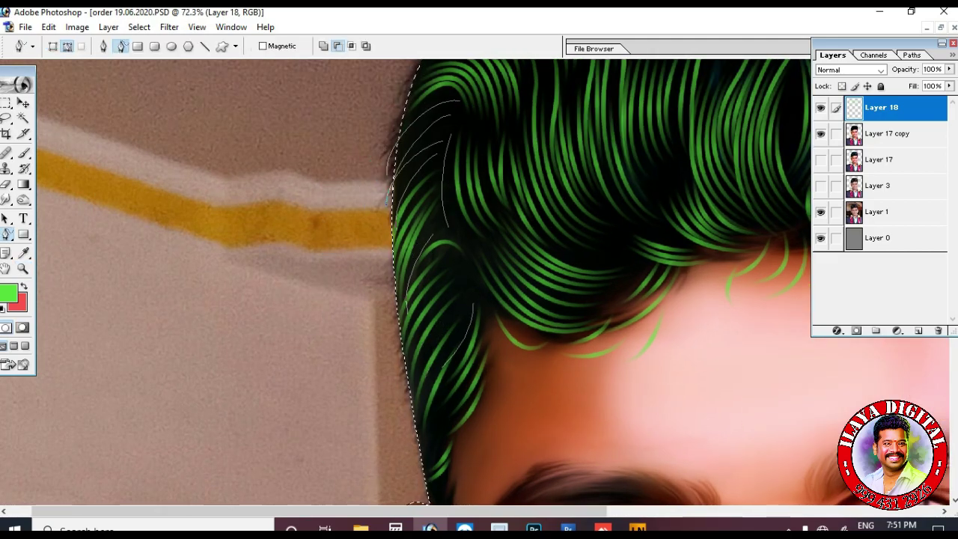
left_click_drag(693, 262, 665, 306)
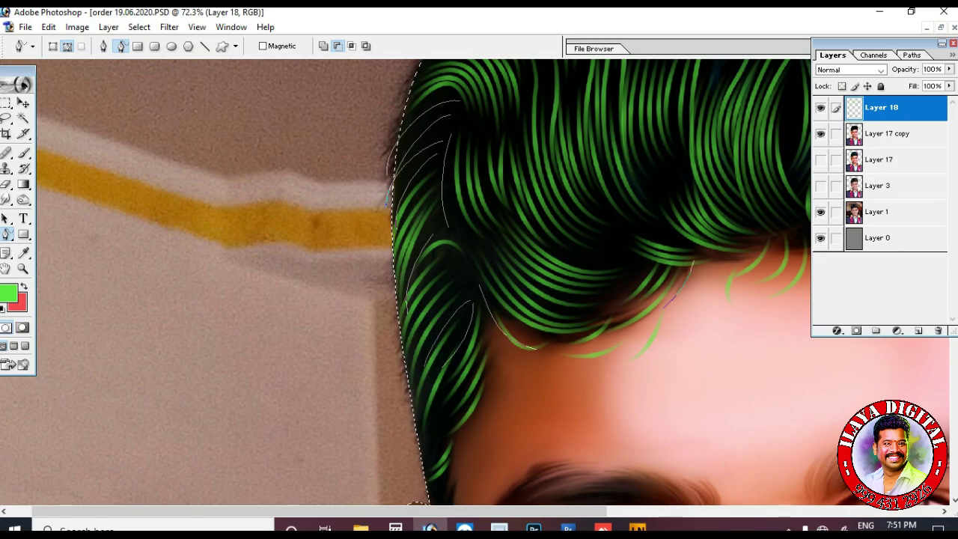
Add short freeform strand paths across the front curl and at the lower tip of the left sideburn.
left_click_drag(556, 249, 627, 268)
left_click_drag(479, 419, 495, 236)
left_click_drag(467, 309, 449, 340)
left_click_drag(467, 293, 448, 321)
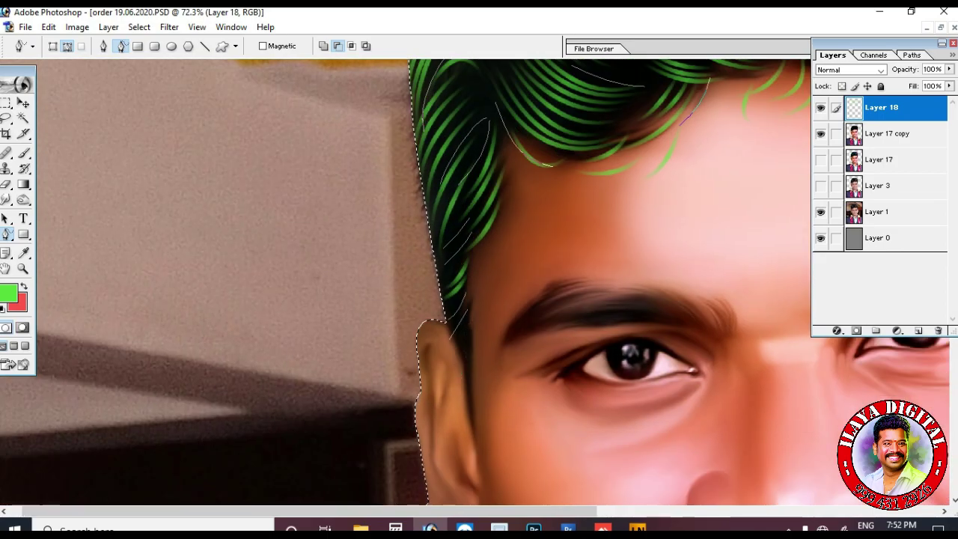
Draw fine freeform strand paths along the right temple, running down towards the ear.
left_click_drag(598, 94, 169, 426)
scroll(419, 284, "down", 4)
left_click_drag(603, 269, 577, 331)
left_click_drag(620, 270, 586, 356)
left_click_drag(619, 303, 598, 376)
left_click_drag(636, 318, 614, 381)
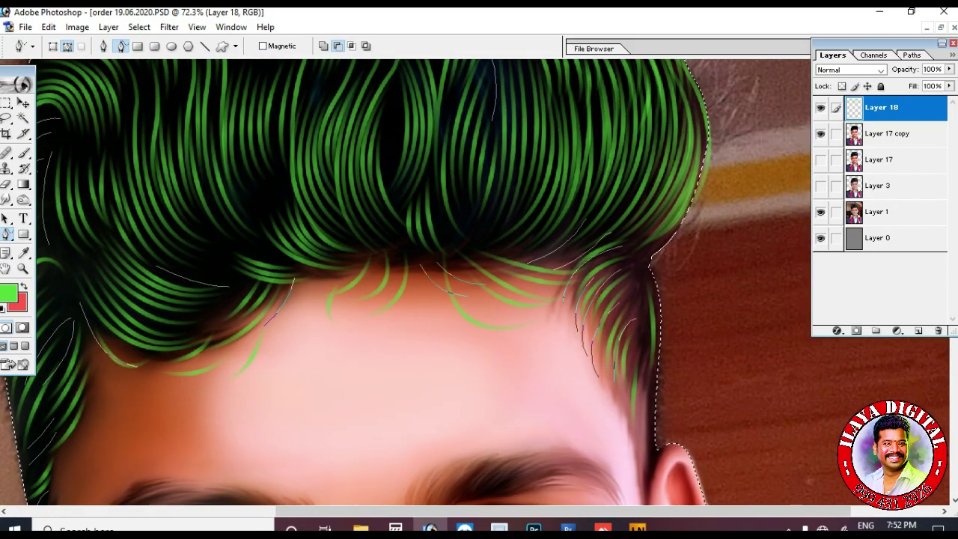
scroll(420, 285, "down", 4)
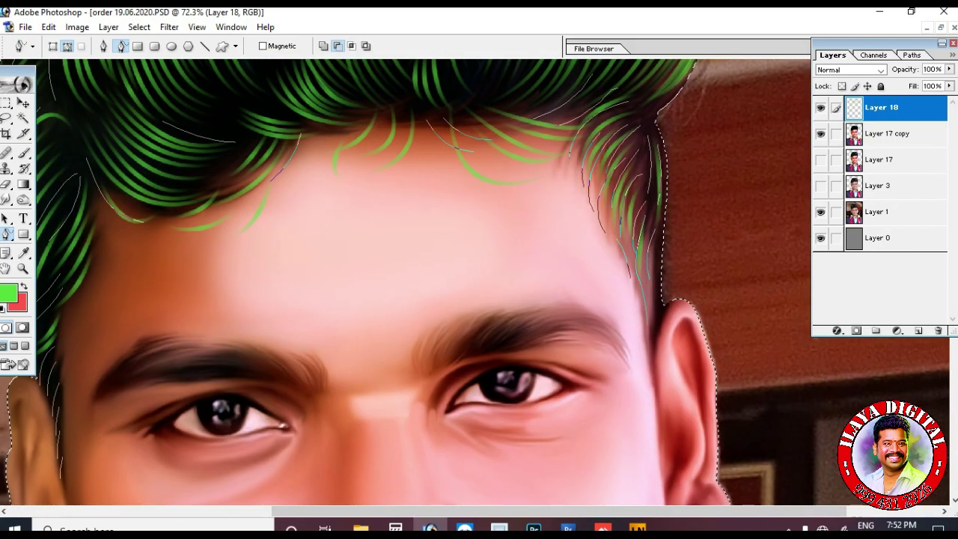
Stroke all the freeform strand paths with thin green lines and clear the paths.
right_click(432, 273)
left_click(479, 373)
key("Return")
key("Return")
key("ctrl+minus")
key("ctrl+minus")
key("ctrl+minus")
scroll(473, 288, "up", 1)
Add a new layer above the hair strands for the eyebrow strokes and activate the Freeform Pen.
key("z")
left_click_drag(347, 318, 640, 455)
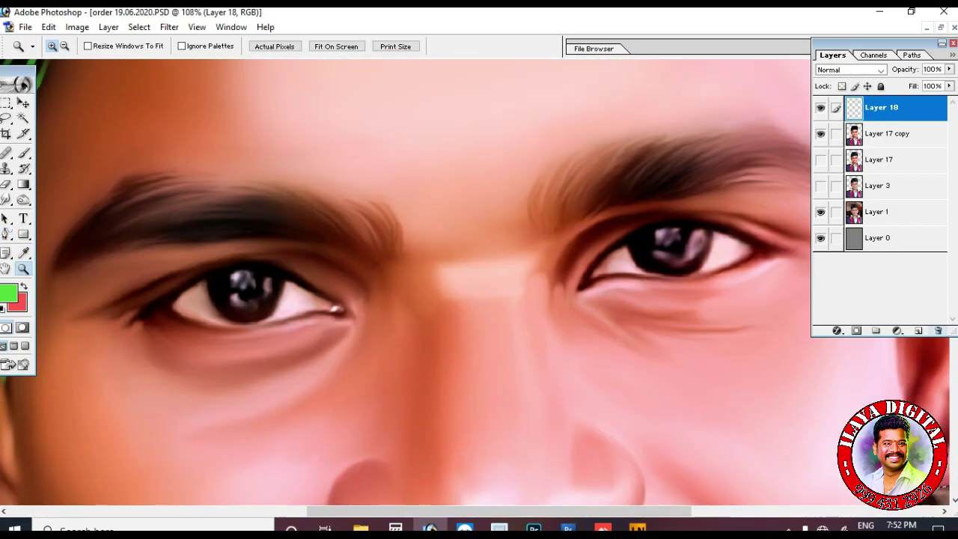
left_click(919, 331)
key("p")
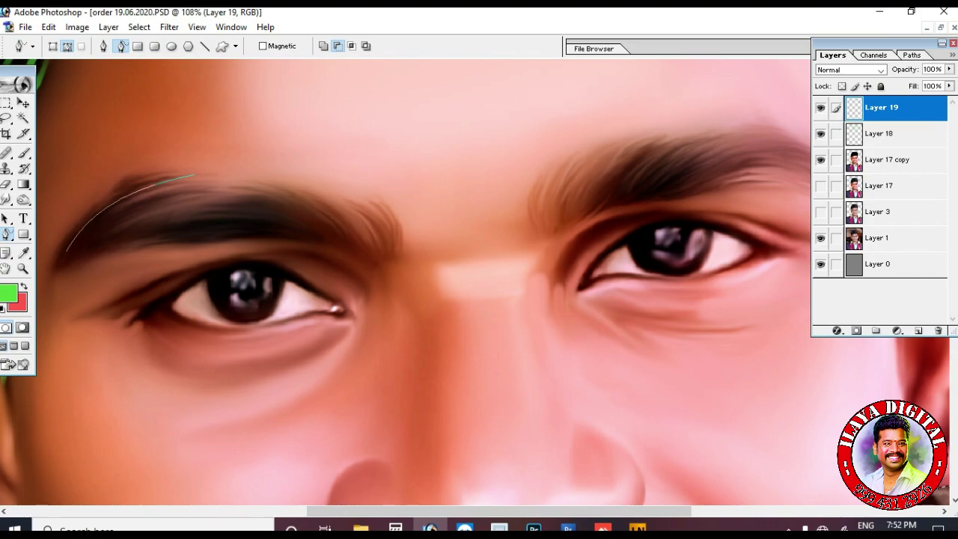
Draw freeform strand paths following the hair direction across both eyebrows, from the inner ends to the outer tails.
left_click_drag(173, 190, 275, 184)
left_click_drag(156, 222, 270, 197)
left_click_drag(168, 231, 269, 214)
left_click_drag(197, 239, 284, 224)
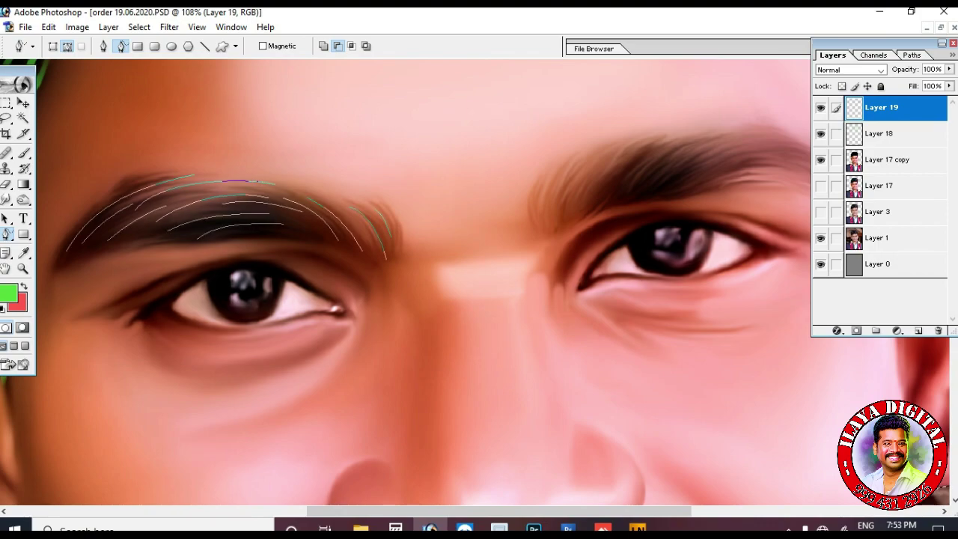
left_click_drag(641, 193, 663, 178)
mouse_move(721, 187)
left_mouse_down()
mouse_move(557, 240)
mouse_move(669, 234)
mouse_move(682, 270)
left_mouse_up()
left_click_drag(650, 214, 683, 252)
Set the foreground colour to dark brown, stroke the eyebrow paths with it and clear the paths.
left_click(8, 292)
left_click(456, 238)
left_click(850, 202)
right_click(298, 242)
left_click(347, 339)
key("Return")
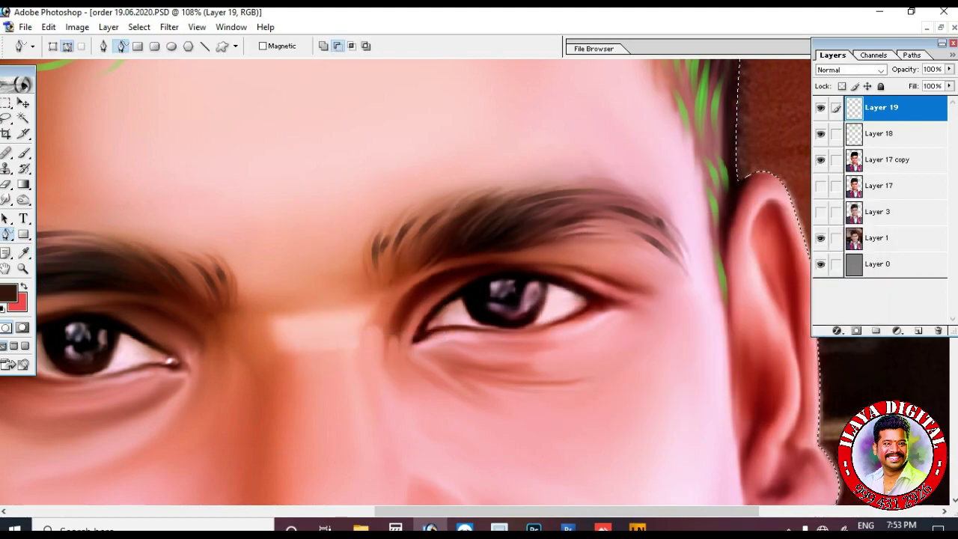
key("ctrl+minus")
key("ctrl+minus")
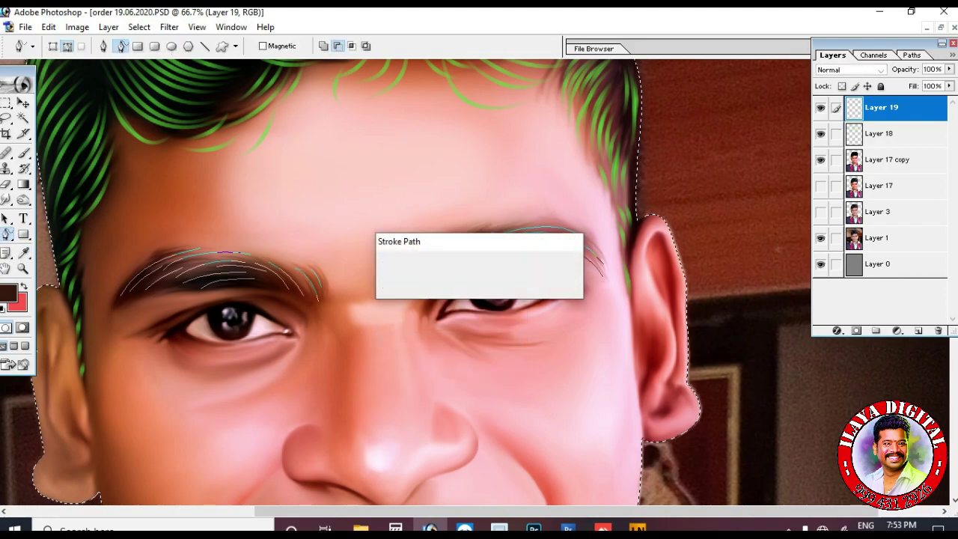
key("Return")
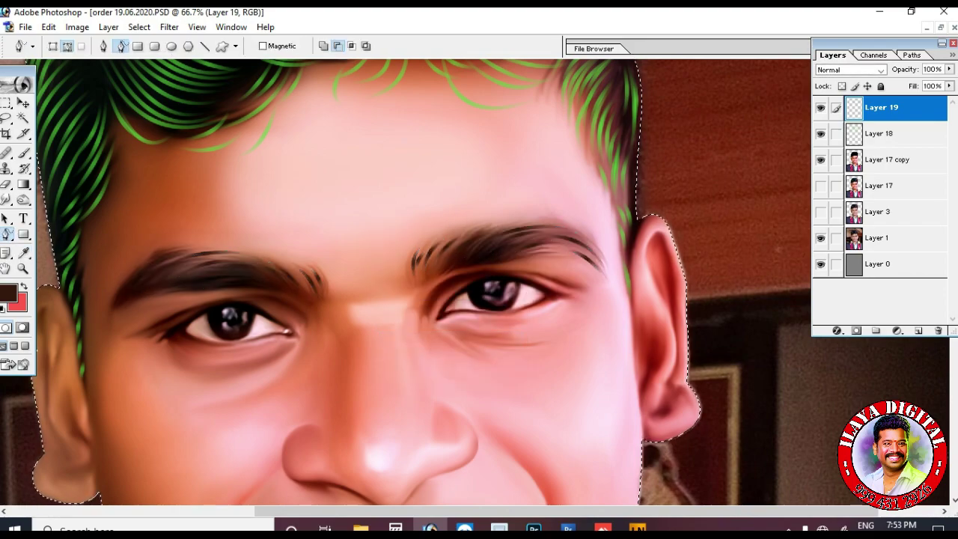
key("Return")
Step back through the latest eyebrow stroke and path edits.
key("ctrl+alt+z")
key("ctrl+alt+z")
key("ctrl+alt+z")
key("ctrl+alt+z")
key("ctrl+alt+z")
key("ctrl+alt+z")
key("ctrl+alt+z")
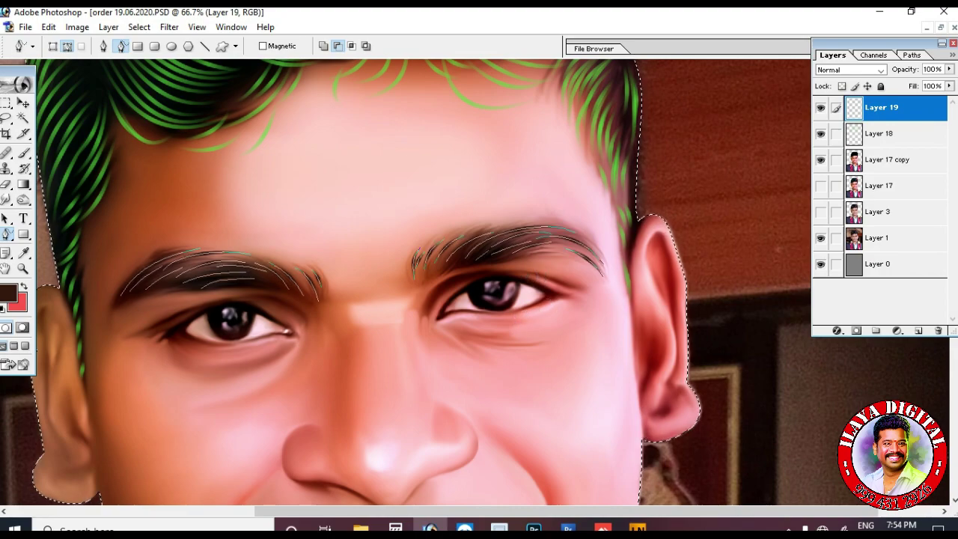
Draw a short freeform strand path in the chin beard.
scroll(524, 275, "down", 5)
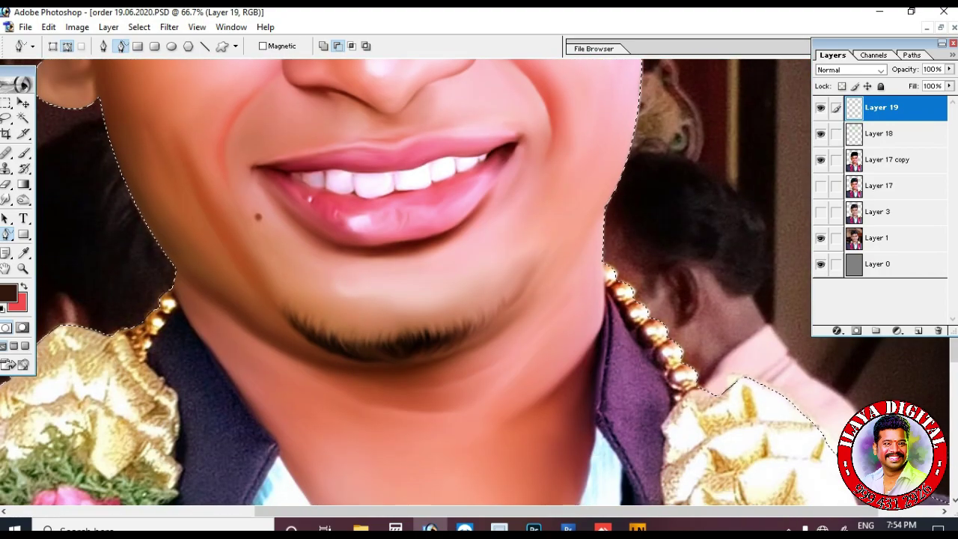
left_click_drag(363, 334, 376, 355)
key("ctrl+minus")
key("ctrl+minus")
key("ctrl+minus")
scroll(752, 274, "up", 3)
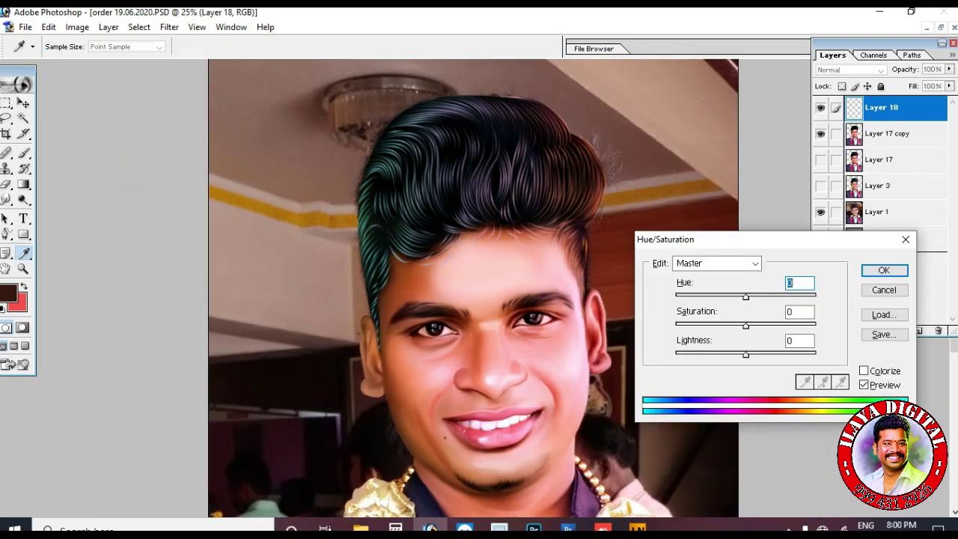
Shift the hue of the hair-strand layer slightly with Hue/Saturation.
key("Escape")
key("ctrl+u")
left_click_drag(746, 297, 749, 297)
key("Return")
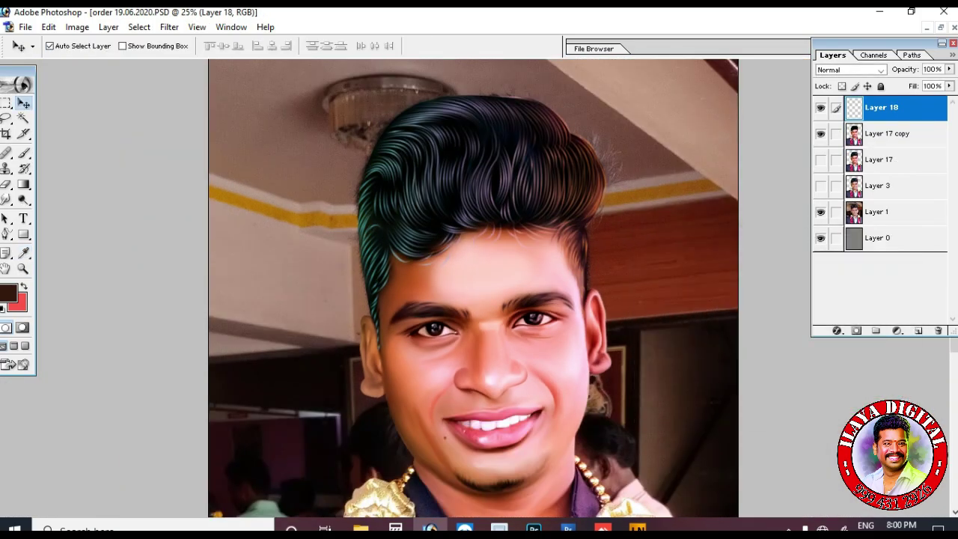
Hide the original photo on Layer 1 and add a new layer directly beneath Layer 17 copy.
scroll(473, 287, "down", 4)
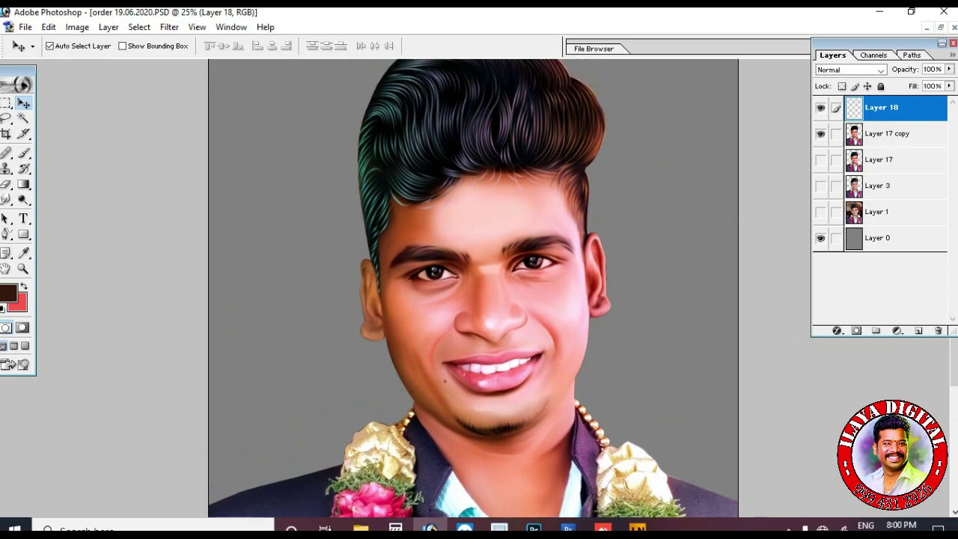
key("ctrl+minus")
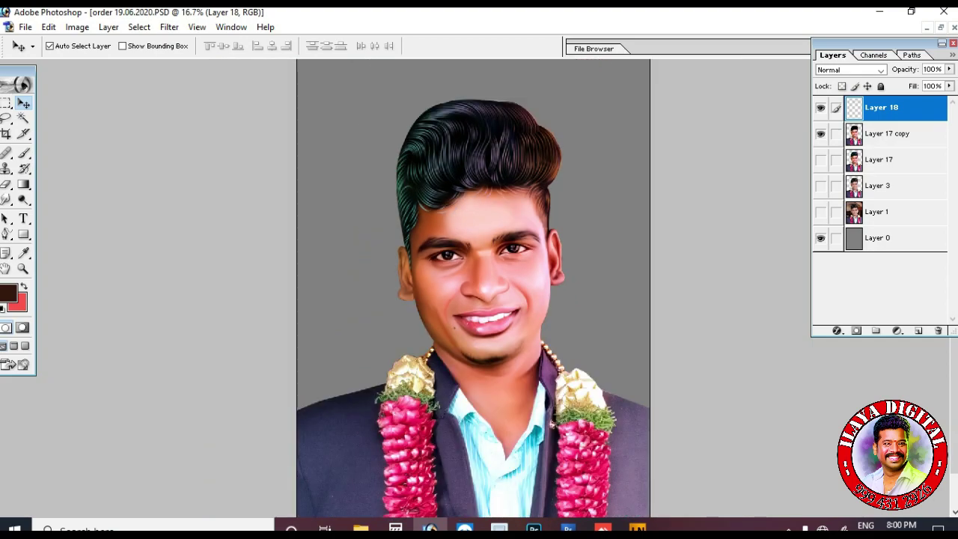
left_click(918, 330)
key("ctrl+bracketleft")
key("ctrl+bracketleft")
key("z")
left_click_drag(367, 76, 592, 279)
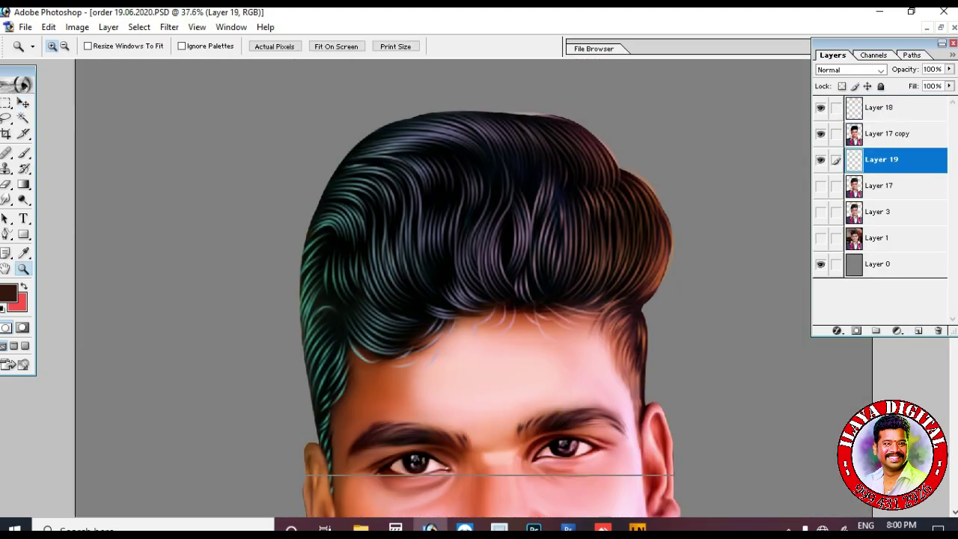
Sample a dark hair colour and paint thin flyaway strands around the hair outline with the size 8 Brush.
left_click(554, 300)
scroll(554, 299, "up", 2)
key("b")
left_click(229, 378, "alt")
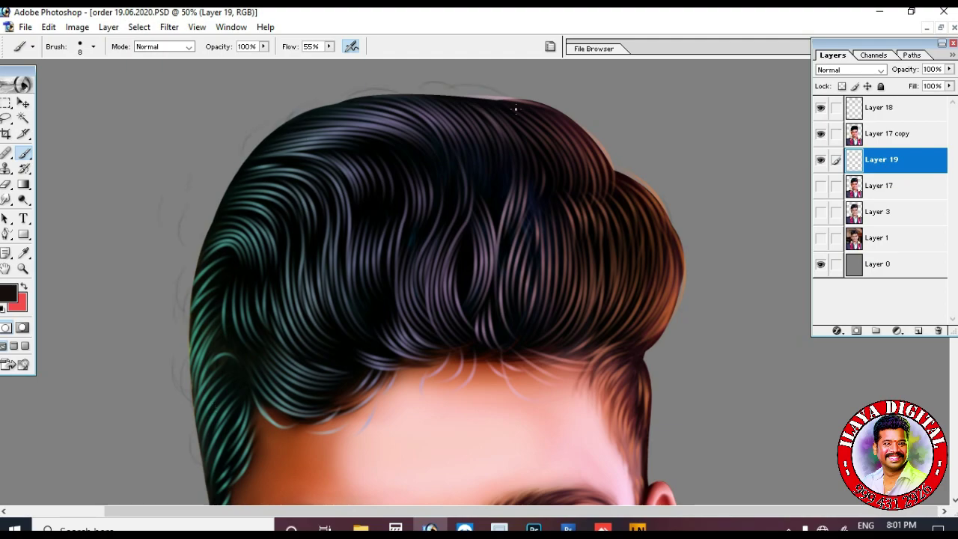
left_click_drag(595, 447, 611, 312)
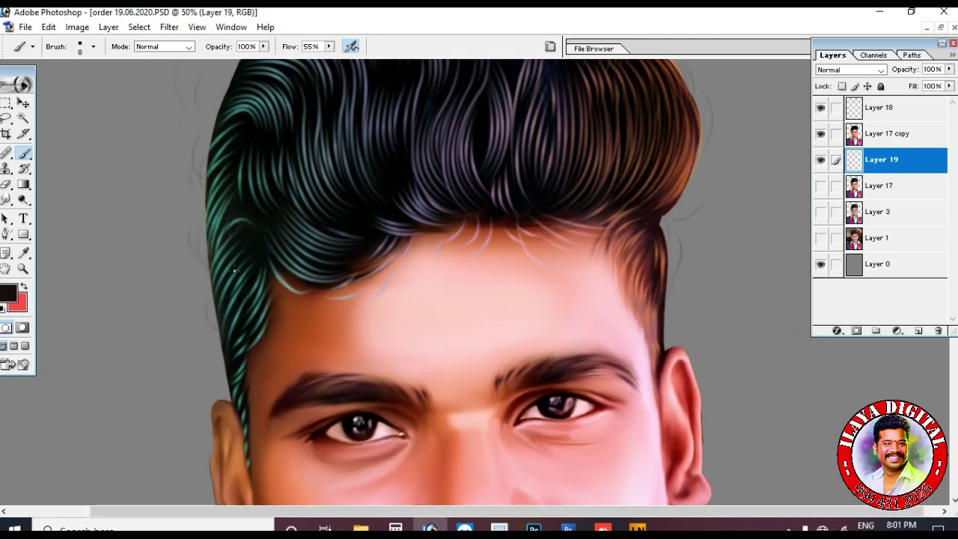
Change the brush colour to off-white and paint faint flyaway strands outside the hair outline.
left_click(9, 293)
left_click(657, 218)
left_click(950, 203)
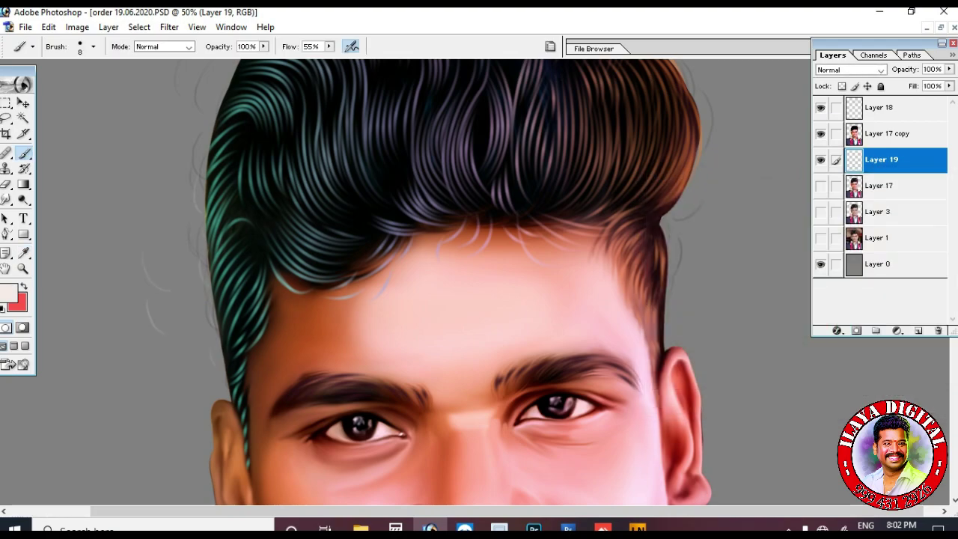
scroll(285, 185, "up", 3)
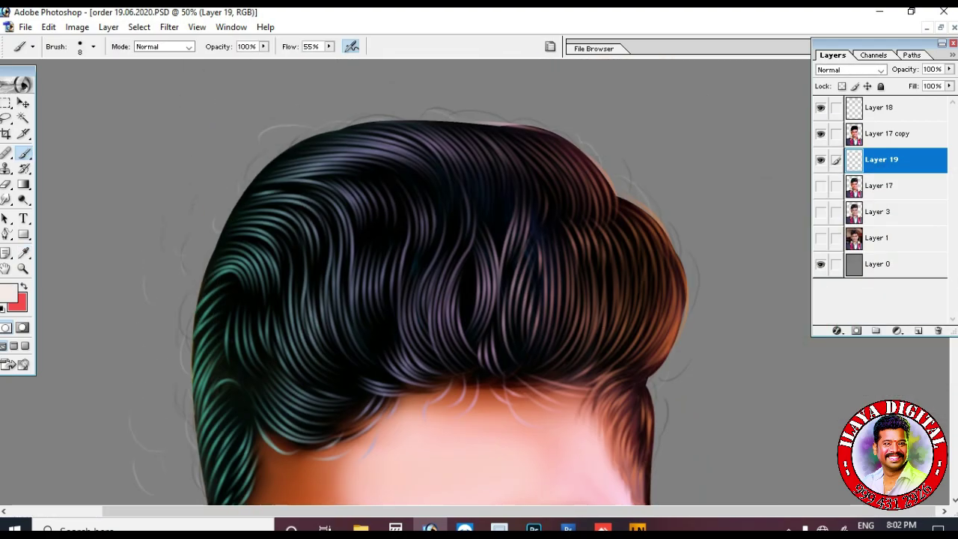
Add a new layer at the top of the stack and paint a light strand beside the left sideburn.
key("ctrl+shift+alt+n")
key("ctrl+shift+bracketright")
scroll(437, 282, "down", 2)
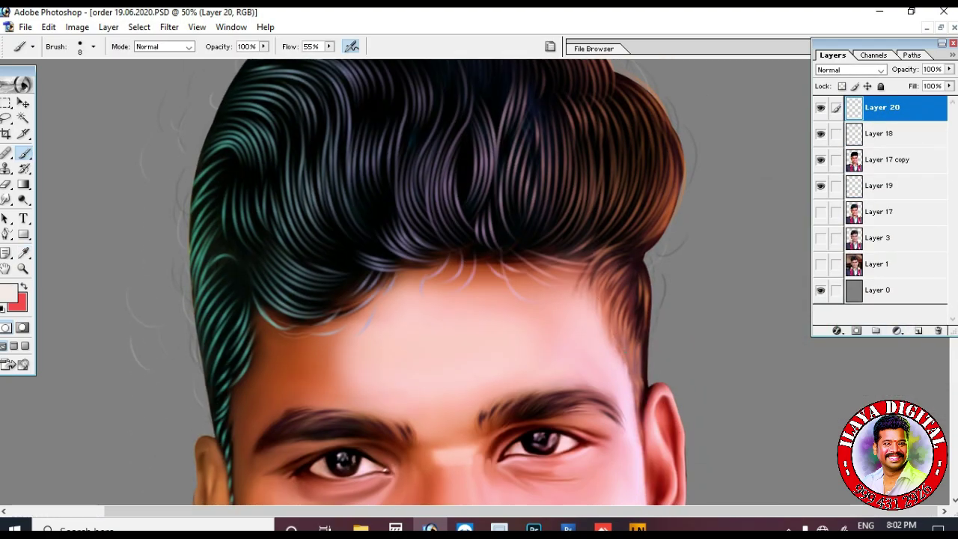
left_click_drag(247, 373, 230, 396)
Change the brush colour to near-black and paint fine loose strands along the forehead hairline and within the hair.
left_click(9, 293)
left_click(329, 296)
key("Return")
left_click_drag(459, 275, 410, 300)
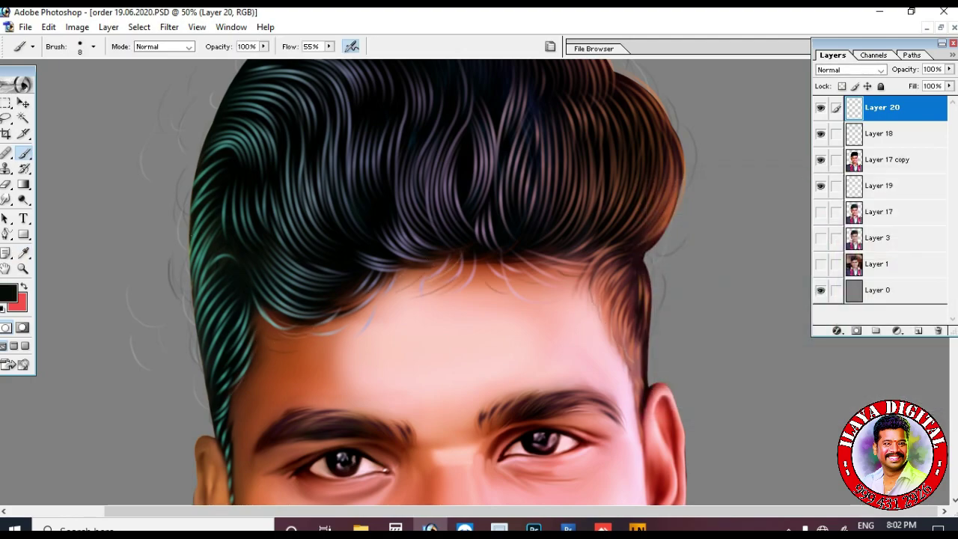
left_click_drag(679, 117, 688, 177)
left_click_drag(419, 149, 428, 247)
left_click_drag(290, 124, 338, 96)
Paint yellow-green flyaway strands around the hair, make Layer 17 visible and activate Layer 19.
left_click(8, 292)
left_click(846, 333)
left_click(811, 230)
left_click(846, 347)
left_click(813, 217)
left_click(949, 204)
left_click(882, 212)
left_click(882, 185)
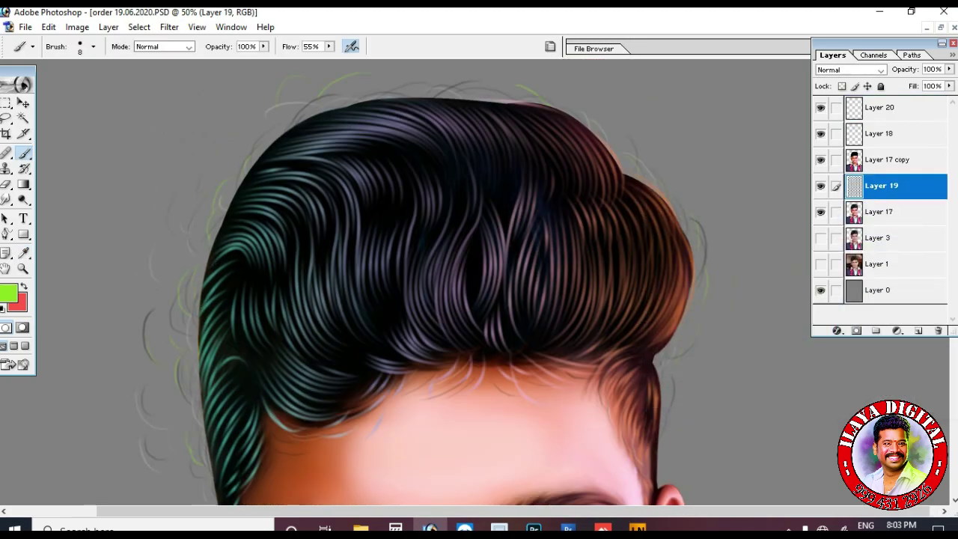
Add green strands to the chin beard on Layer 20 and set the brush colour to light blue 81C2DD.
scroll(607, 301, "down", 8)
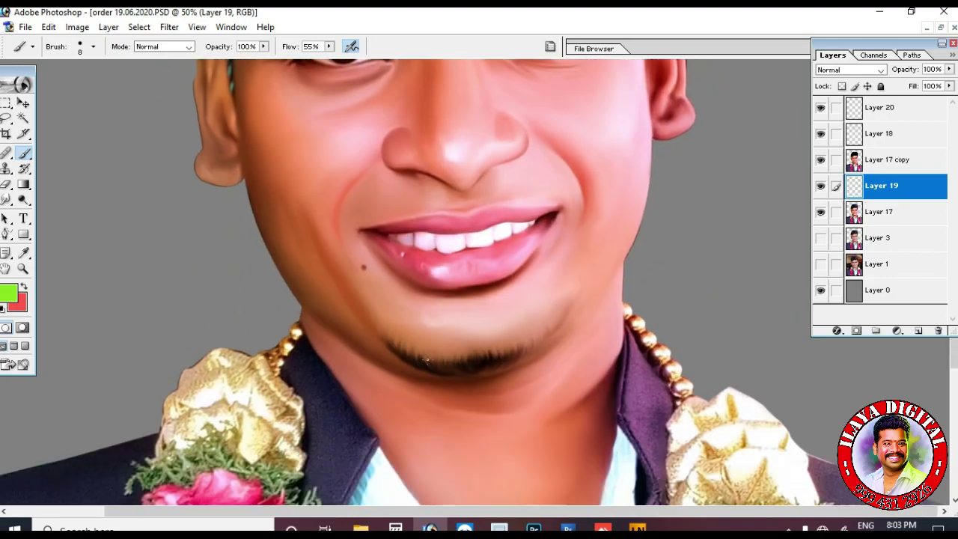
left_click(882, 108)
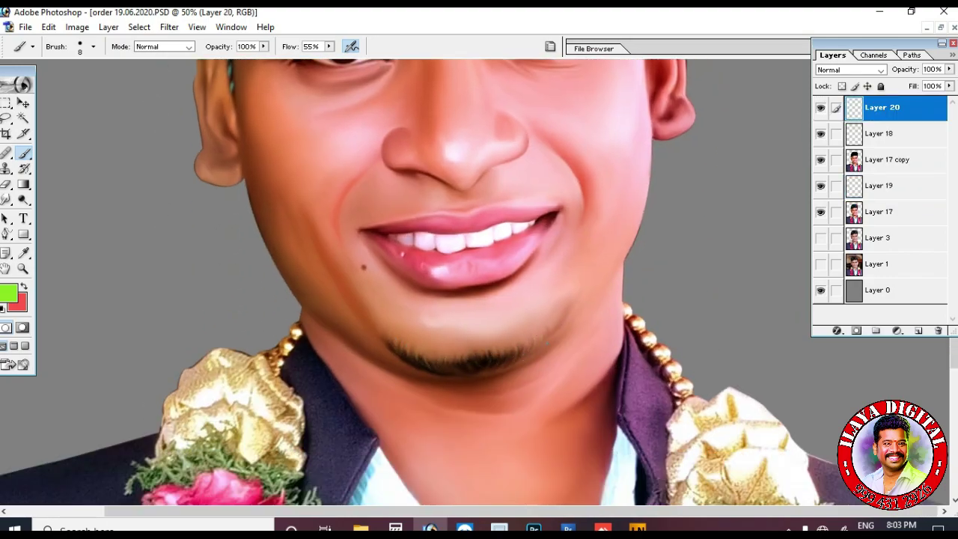
left_click(9, 292)
left_click(844, 293)
left_click(723, 236)
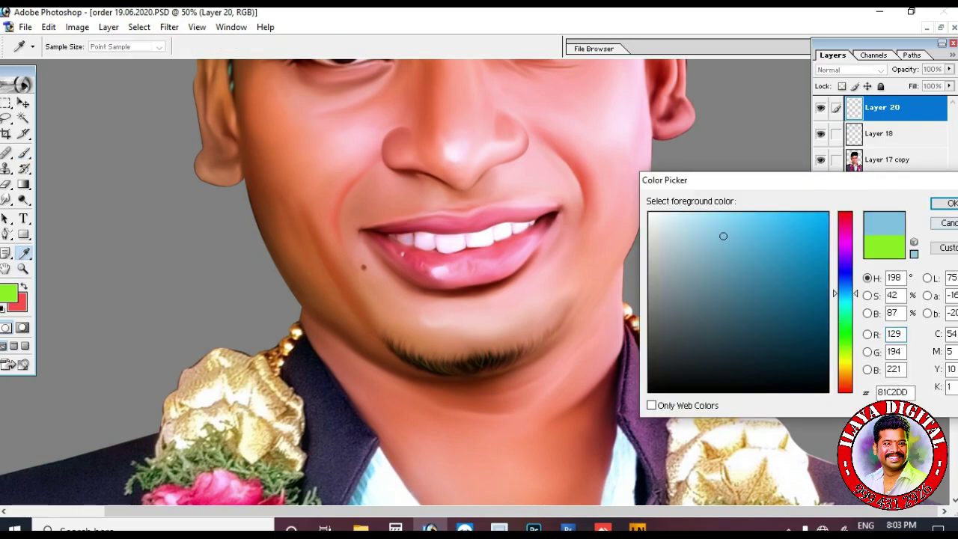
left_click(949, 203)
Paint short light-blue hair strokes through the chin beard.
key("ctrl+plus")
key("ctrl+plus")
key("ctrl+plus")
scroll(529, 368, "down", 4)
left_click_drag(161, 306, 185, 339)
left_click_drag(99, 273, 105, 303)
left_click_drag(162, 320, 190, 363)
left_click_drag(281, 343, 328, 392)
left_click_drag(332, 361, 368, 398)
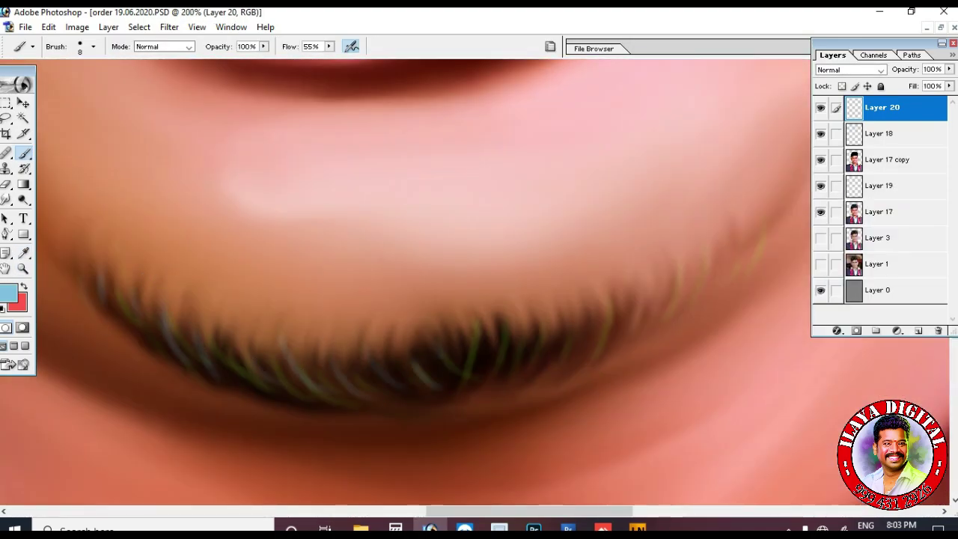
left_click_drag(437, 345, 477, 380)
left_click_drag(480, 338, 509, 358)
left_click_drag(384, 434, 440, 438)
left_click_drag(467, 398, 521, 397)
Smudge the hair strands along the forehead hairline and temple with a size 30 brush at 65% strength.
key("ctrl+minus")
key("ctrl+minus")
key("ctrl+minus")
key("ctrl+minus")
scroll(531, 358, "up", 2)
key("z")
left_click_drag(364, 238, 593, 346)
key("r")
key("bracketright")
key("bracketright")
mouse_move(423, 217)
left_mouse_down()
mouse_move(485, 281)
mouse_move(463, 246)
left_mouse_up()
mouse_move(289, 201)
left_mouse_down()
mouse_move(384, 222)
mouse_move(314, 213)
mouse_move(273, 222)
mouse_move(347, 201)
mouse_move(411, 209)
left_mouse_up()
left_click_drag(416, 240, 466, 210)
left_click_drag(140, 275, 183, 267)
left_click_drag(150, 191, 242, 172)
left_click_drag(479, 240, 348, 280)
left_click_drag(558, 226, 381, 289)
left_click_drag(361, 339, 377, 283)
mouse_move(506, 279)
left_mouse_down()
mouse_move(549, 258)
mouse_move(665, 294)
left_mouse_up()
left_click_drag(677, 278, 739, 337)
left_click_drag(707, 283, 542, 479)
left_click_drag(479, 161, 491, 199)
left_click_drag(500, 154, 543, 270)
left_click_drag(566, 210, 588, 258)
left_click_drag(524, 247, 758, 393)
left_click_drag(368, 223, 383, 205)
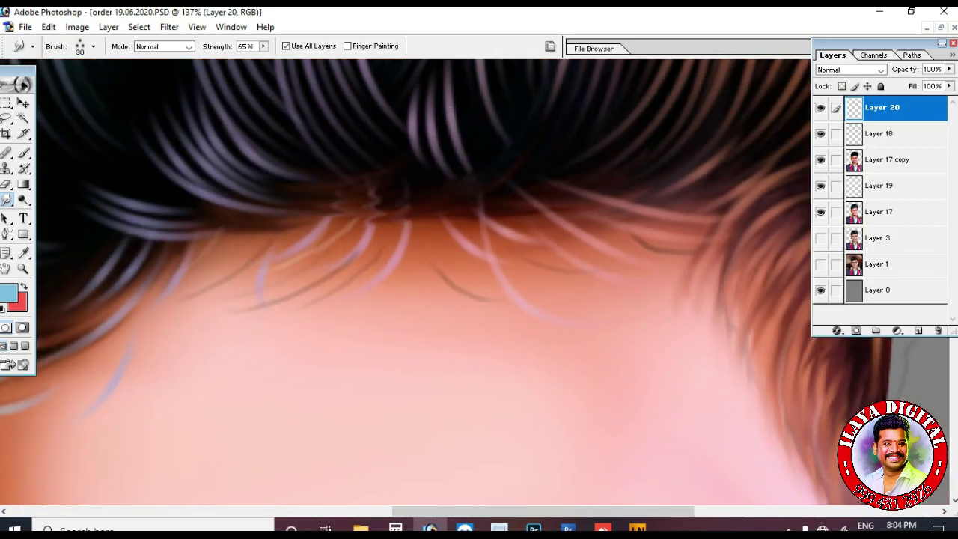
Merge the top strand layer with the hair-strand layer beneath it.
key("ctrl+minus")
key("ctrl+minus")
key("ctrl+minus")
key("ctrl+minus")
key("ctrl+minus")
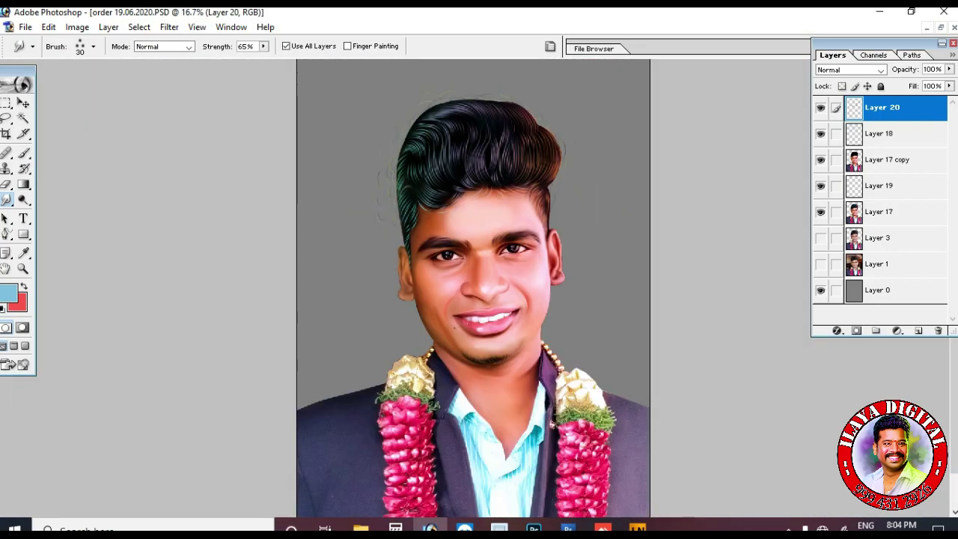
key("ctrl+e")
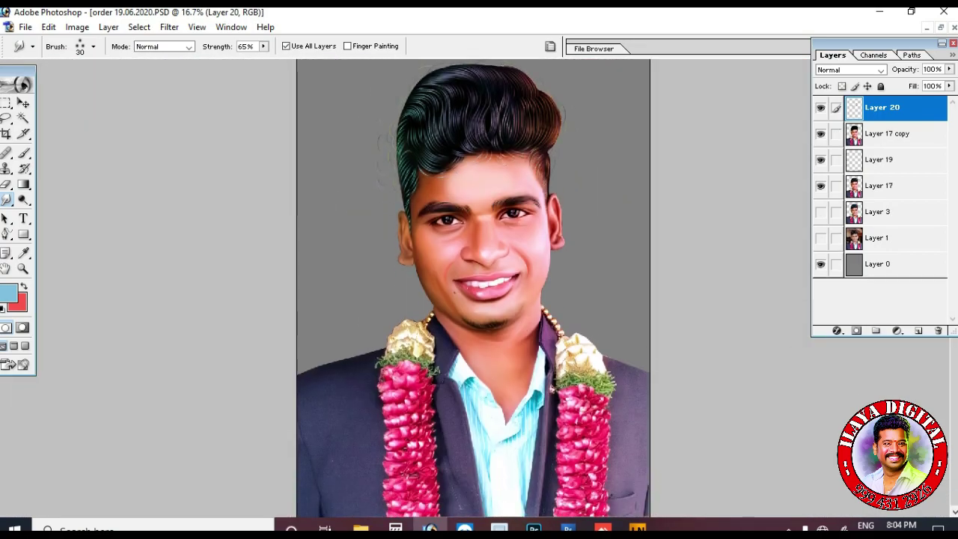
Add a new layer and place it between the merged strand layer and Layer 17 copy.
key("ctrl+shift+alt+n")
key("ctrl+bracketleft")
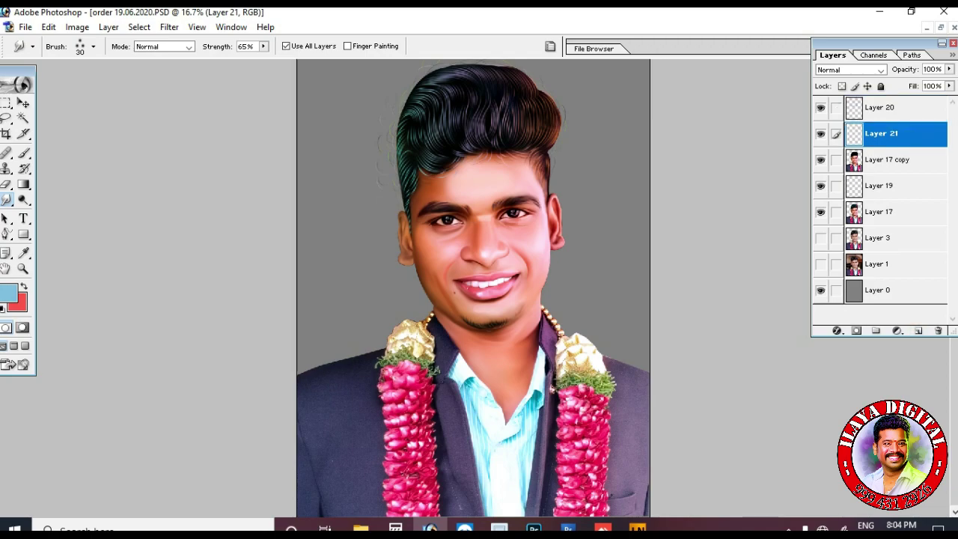
key("z")
left_click_drag(329, 308, 636, 513)
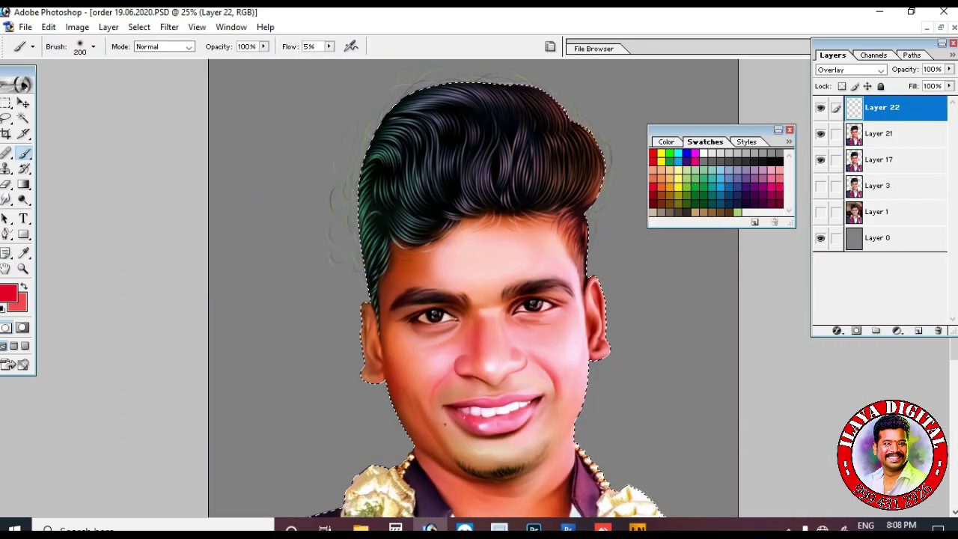
Tint the hair and the ear on its right side with cyan on the Overlay layer, using an 800-size brush.
left_click(678, 153)
key("bracketright")
key("bracketright")
key("bracketright")
key("bracketright")
key("bracketright")
key("bracketright")
key("bracketright")
key("bracketright")
key("bracketright")
key("bracketleft")
key("bracketleft")
key("bracketleft")
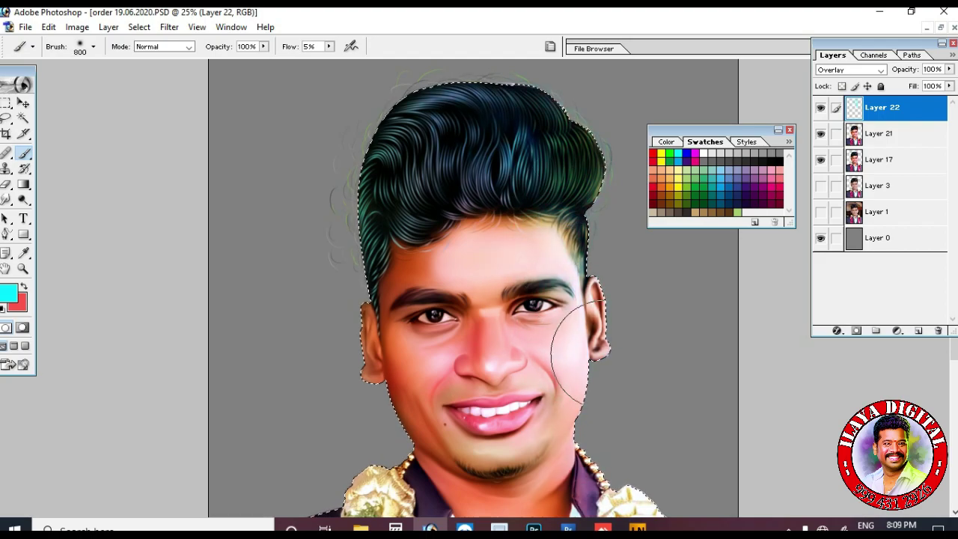
Raise the brush flow to 10% and tint the right side of the hair, face and suit with magenta using a larger brush.
scroll(708, 476, "down", 2)
left_click(662, 187)
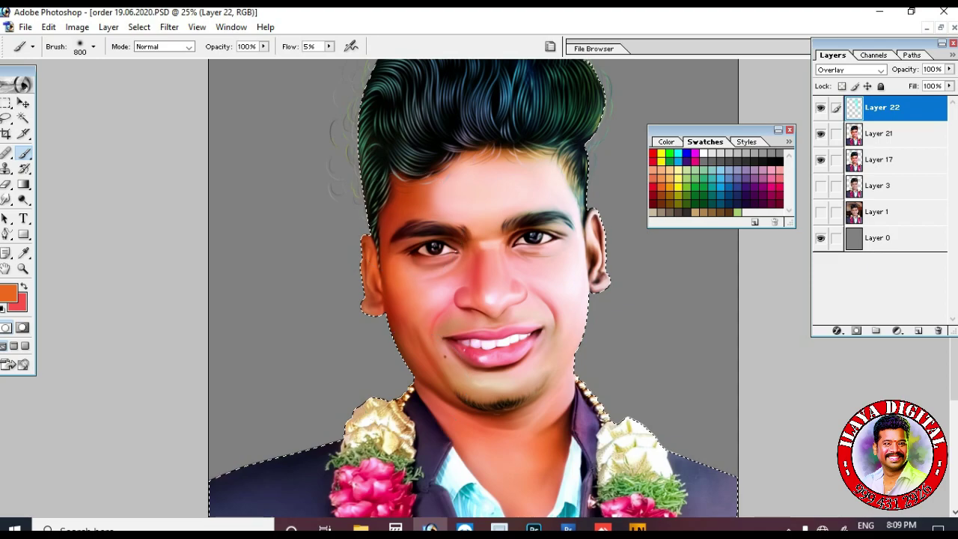
key("shift+1")
left_click(696, 161)
scroll(610, 240, "up", 3)
key("bracketright")
key("bracketright")
left_click_drag(584, 224, 595, 419)
scroll(613, 449, "down", 4)
mouse_move(688, 475)
left_mouse_down()
mouse_move(601, 393)
mouse_move(623, 272)
left_mouse_up()
scroll(591, 224, "up", 3)
mouse_move(565, 176)
left_mouse_down()
mouse_move(563, 110)
mouse_move(541, 86)
left_mouse_up()
Tint the left ear and cheek with yellow on the Overlay layer, using a 900-size brush.
left_click(662, 154)
key("bracketleft")
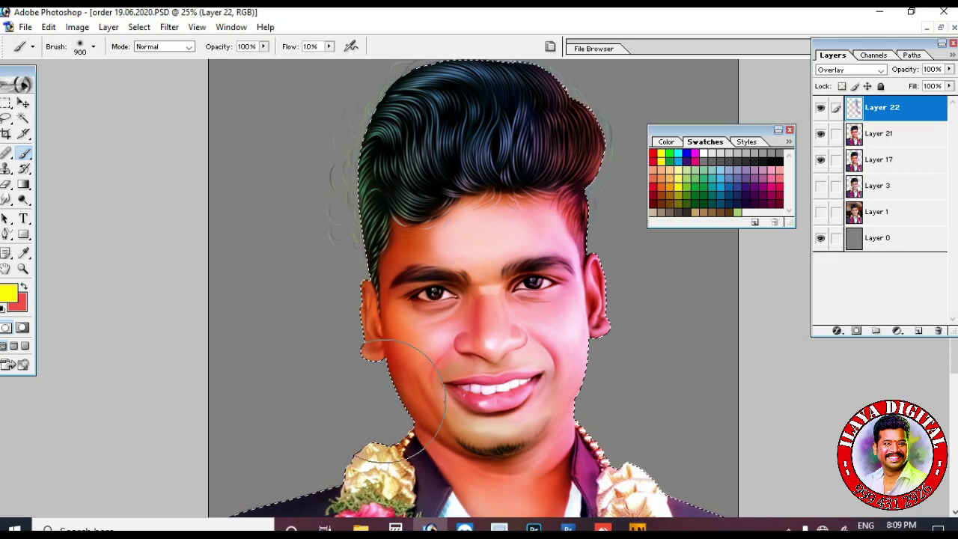
left_click_drag(378, 367, 377, 353)
Tint the middle of the forehead hairline with orange using a 600-size brush.
scroll(390, 367, "down", 3)
left_click(662, 187)
key("bracketleft")
key("bracketleft")
key("bracketleft")
left_click_drag(485, 156, 497, 155)
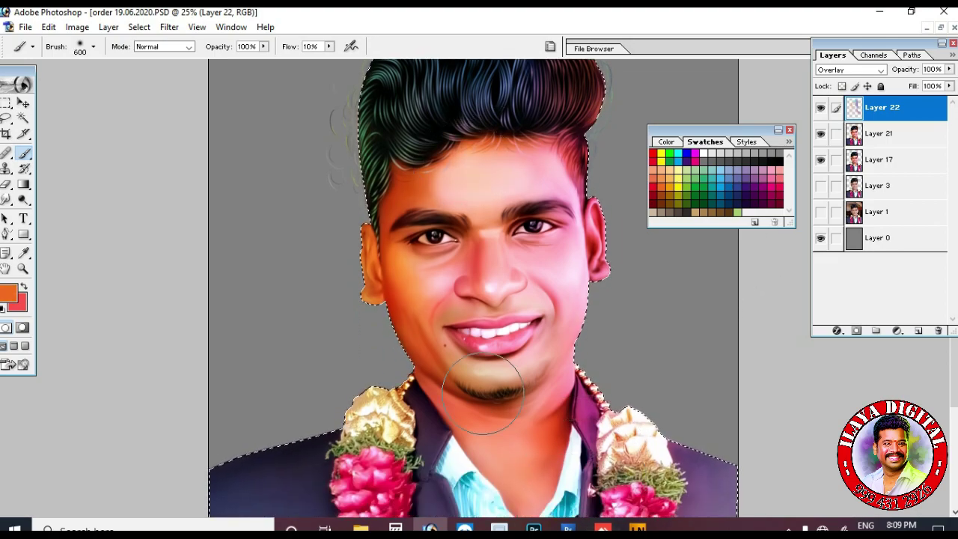
Tint the upper left part of the hair with cyan on the Overlay layer using a 900-size brush, and clear the selection.
scroll(707, 366, "up", 3)
left_click(678, 153)
key("bracketright")
key("bracketright")
key("bracketright")
mouse_move(444, 136)
left_mouse_down()
mouse_move(403, 146)
mouse_move(402, 111)
left_mouse_up()
key("ctrl+d")
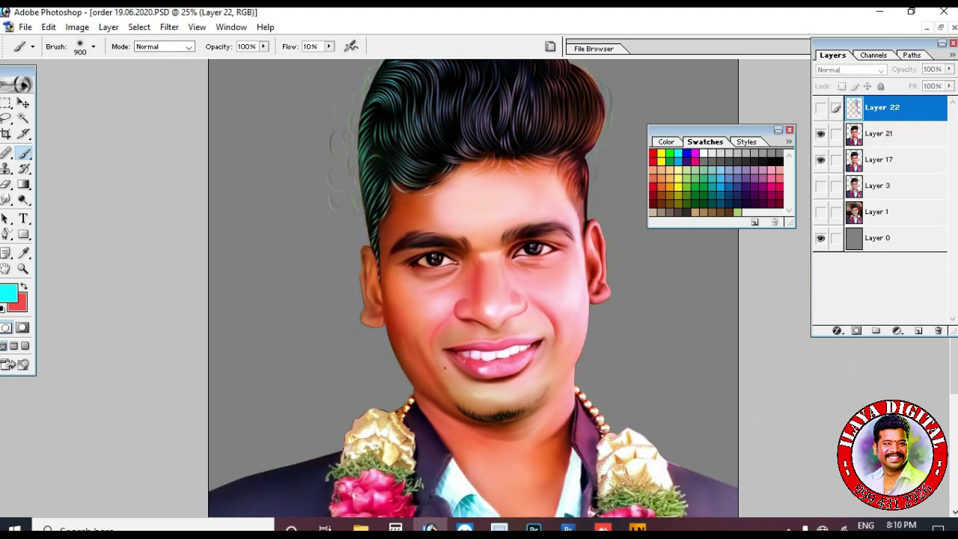
Merge the Overlay tint layer into the portrait layer directly below it and switch to the Eraser tool.
key("ctrl+e")
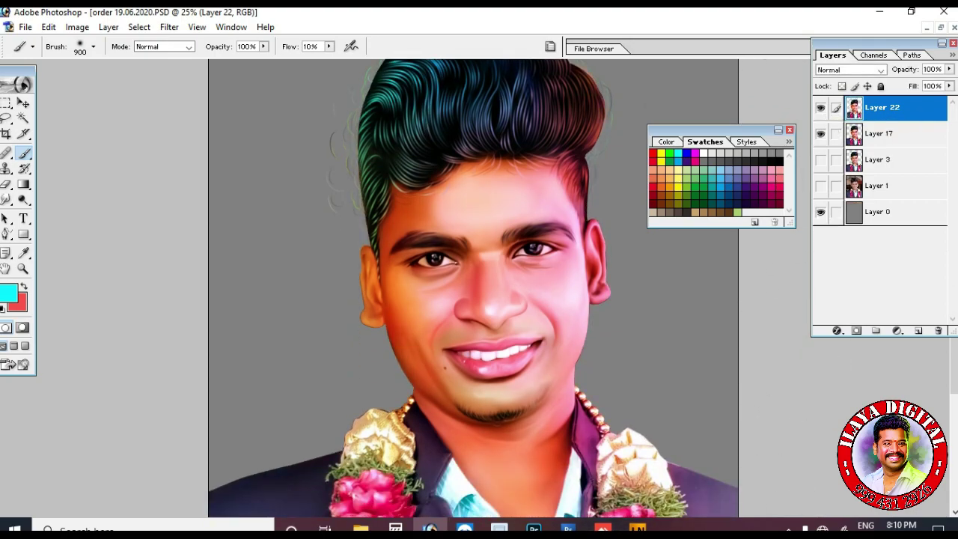
key("F6")
key("ctrl+0")
key("e")
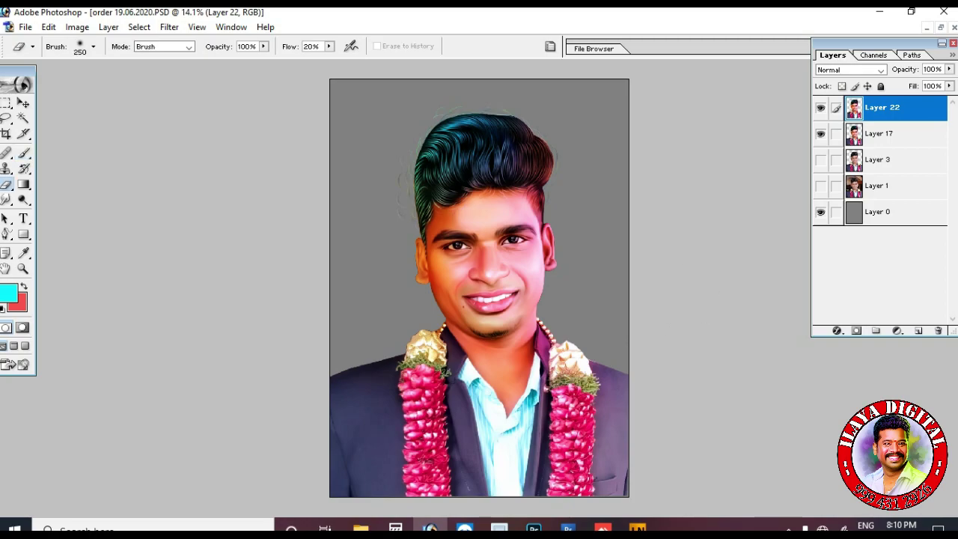
Compare the tinted portrait with the earlier versions by switching the layers' visibility on and off at different zoom levels.
key("ctrl+plus")
key("ctrl+plus")
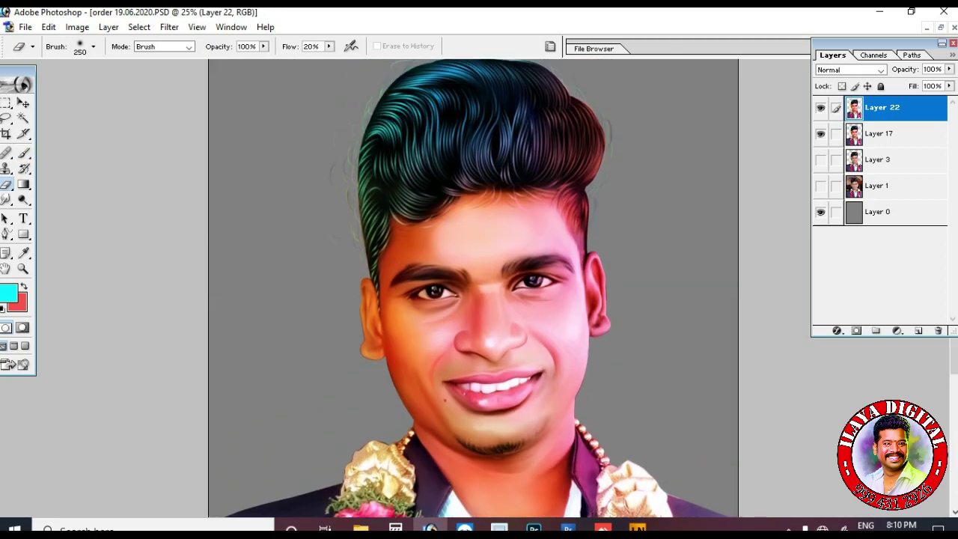
key("ctrl+minus")
key("ctrl+minus")
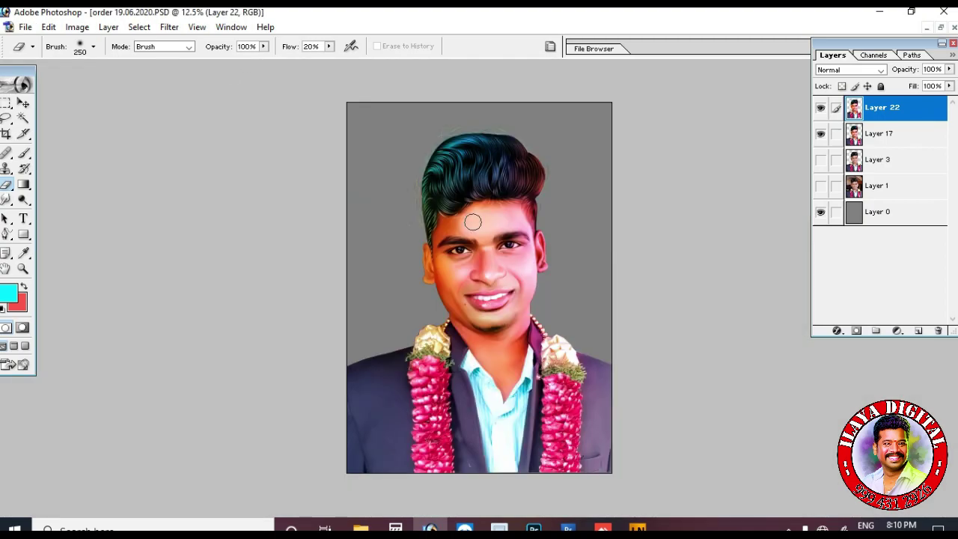
key("ctrl+plus")
key("ctrl+plus")
left_click(821, 134)
left_click(822, 107)
left_click(821, 108)
left_click(821, 108)
key("ctrl+minus")
left_click(821, 108)
left_click(821, 108)
key("ctrl+plus")
key("ctrl+plus")
left_click(821, 108)
left_click(821, 108)
left_click(821, 108)
left_click(821, 186)
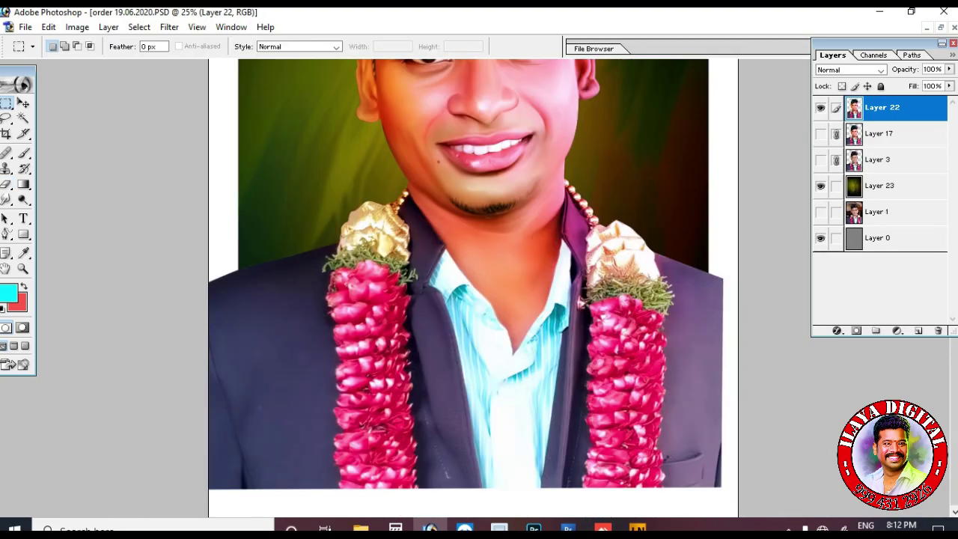
Delete the suit areas of Layer 22 that extend past the right and left edges of the green background picture, and deselect.
key("Delete")
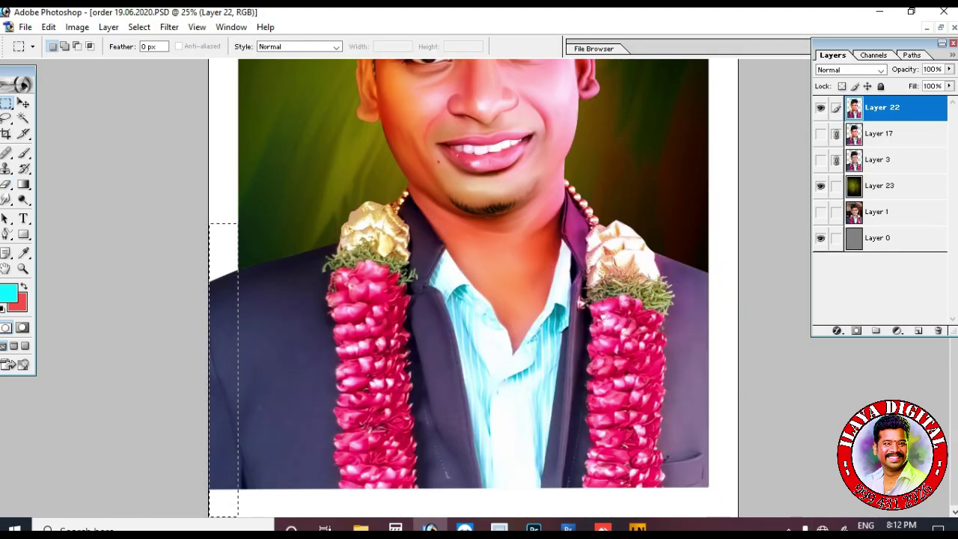
key("Delete")
key("ctrl+d")
key("ctrl+minus")
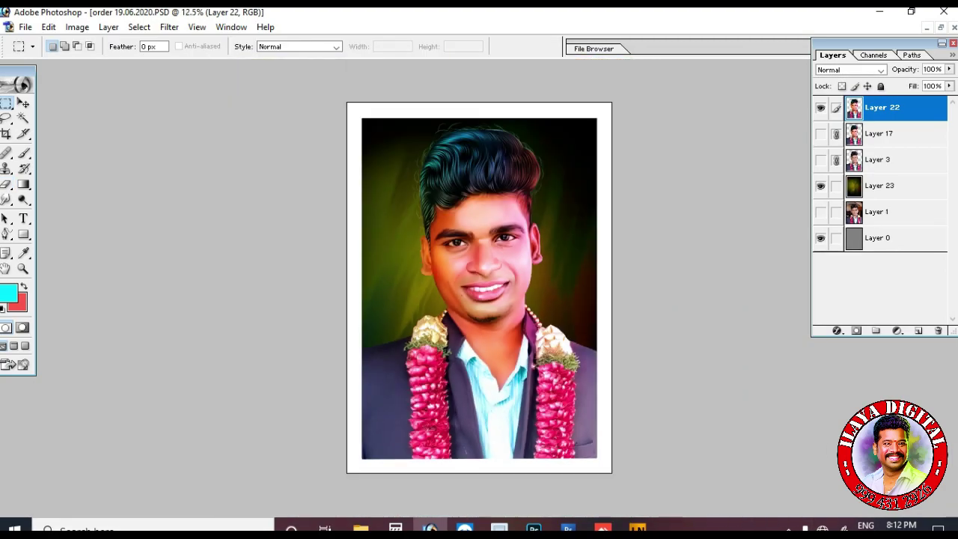
key("ctrl+0")
key("v")
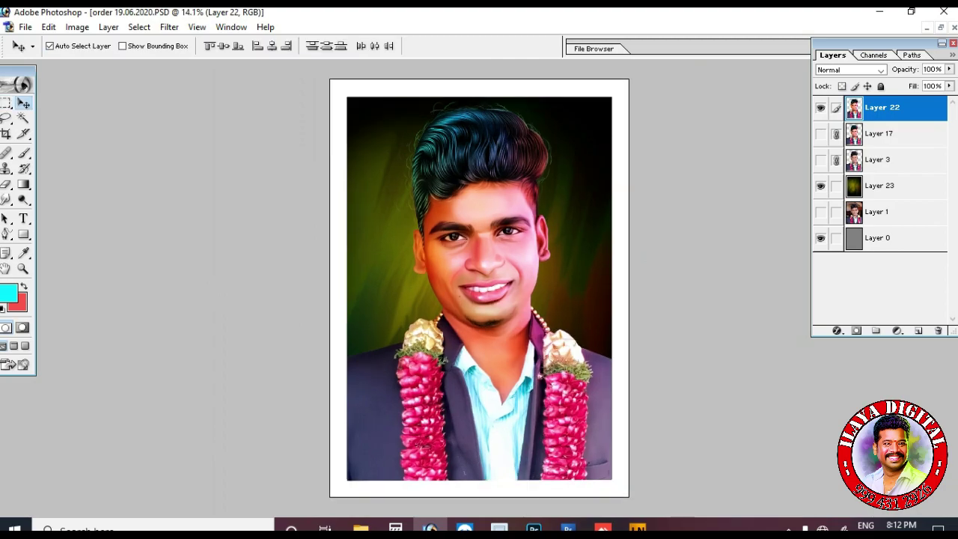
Show Layer 3, delete everything on it outside the outline of Layer 22, and compare it with Layer 22.
left_click(821, 160)
left_click(884, 108, "ctrl")
left_click(884, 160)
key("ctrl+shift+i")
key("Delete")
key("ctrl+d")
left_click(821, 108)
left_click(821, 107)
left_click(884, 108)
Save the finished portrait with Save As, replacing the existing file.
key("ctrl+shift+s")
left_click(821, 93)
key("Return")
key("y")
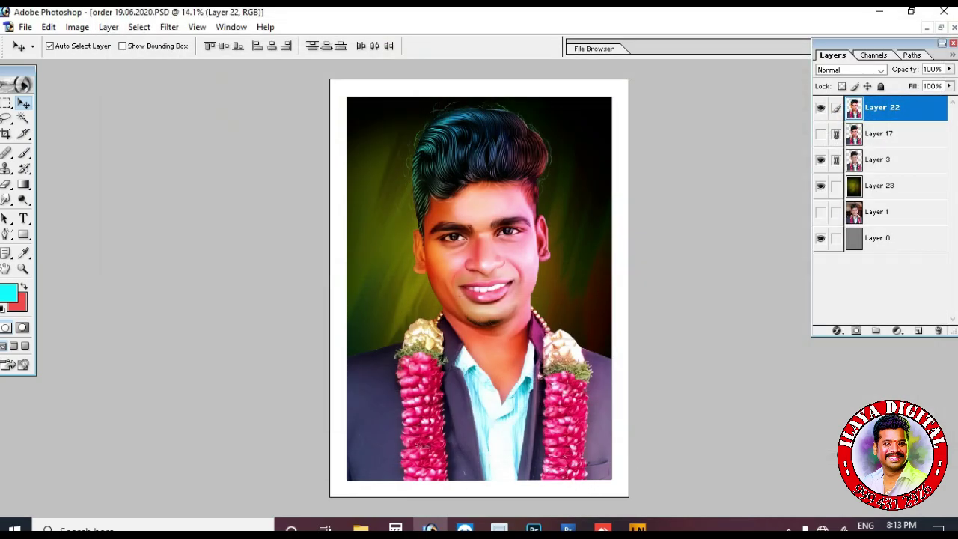